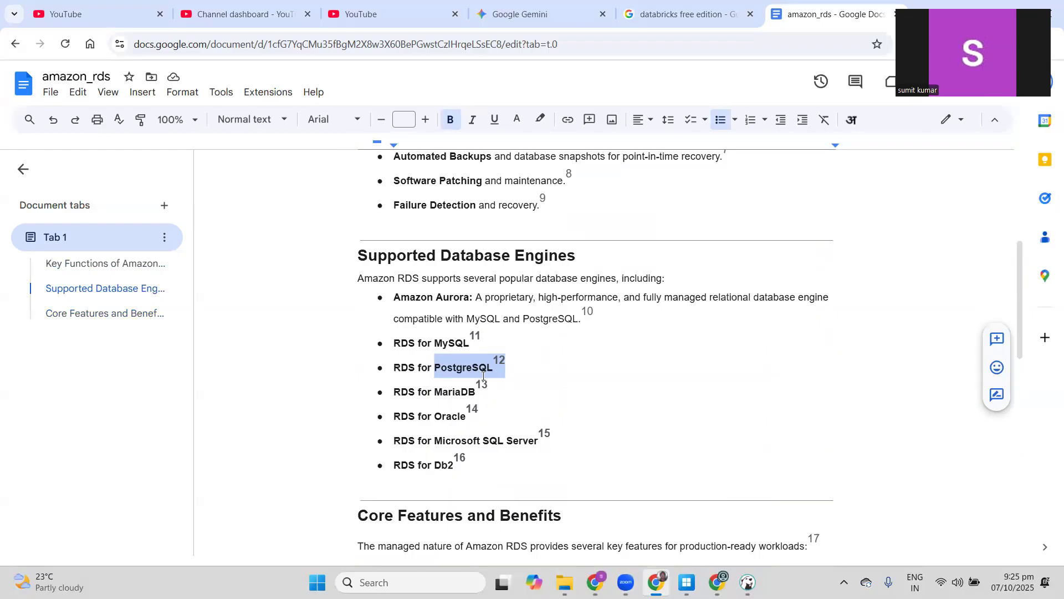
- Switch to the AWS console and start creating a new database in Aurora and RDS
left_click_drag(390, 365, 493, 369)
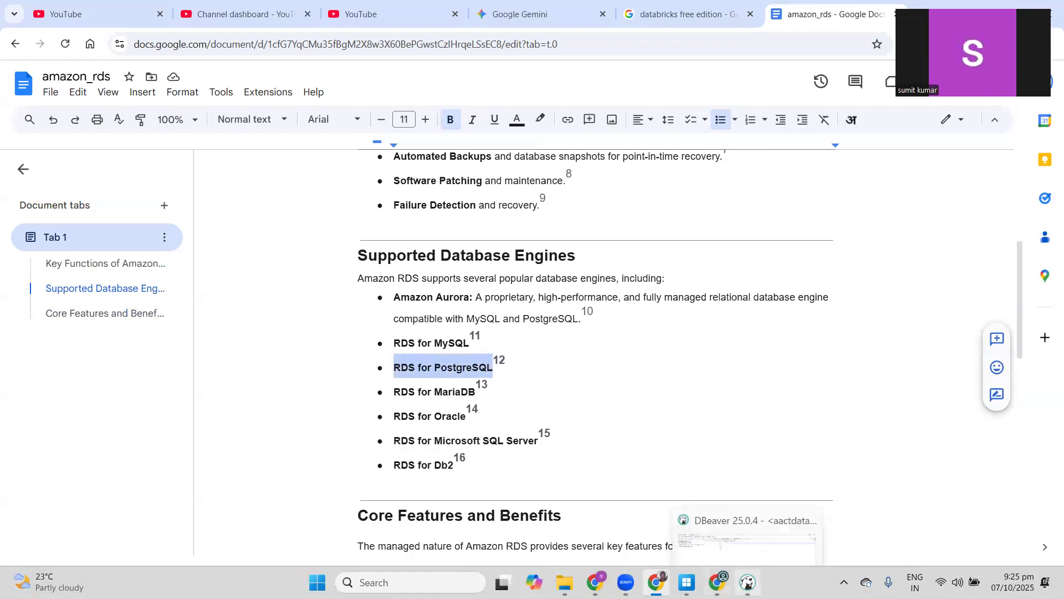
left_click(717, 582)
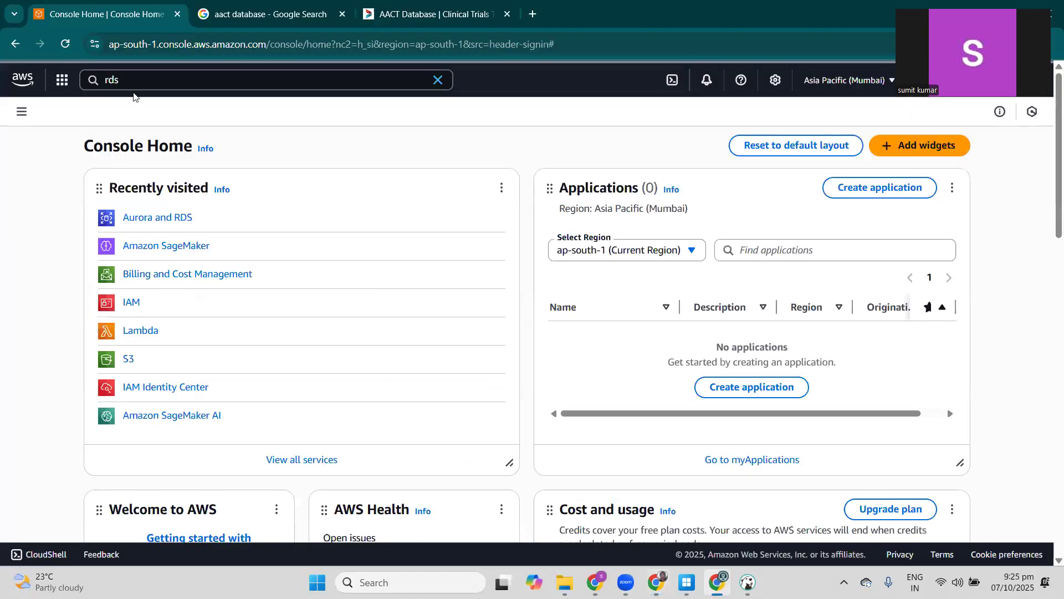
left_click(150, 219)
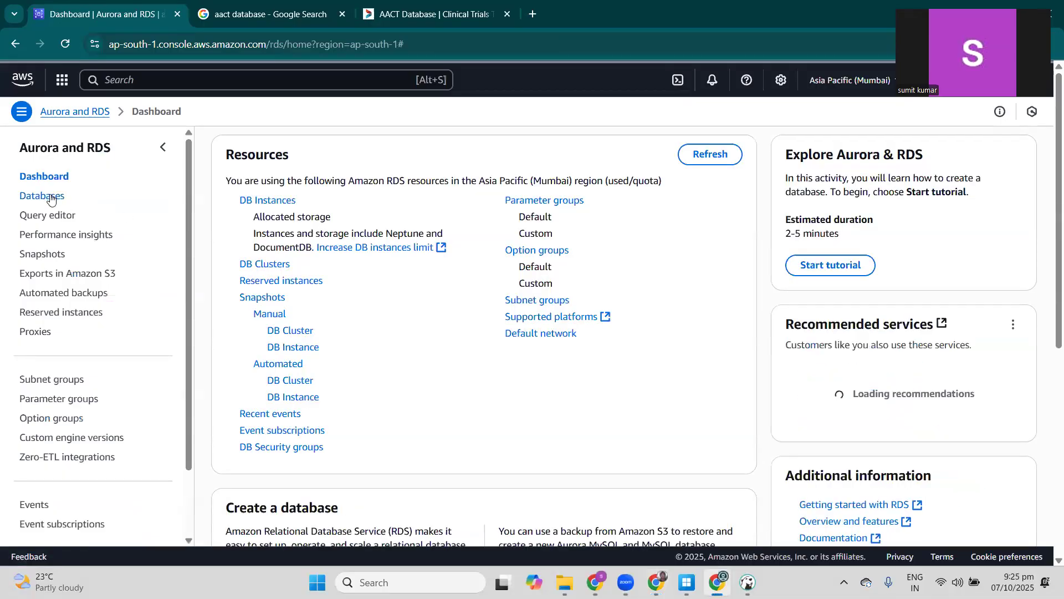
left_click(51, 200)
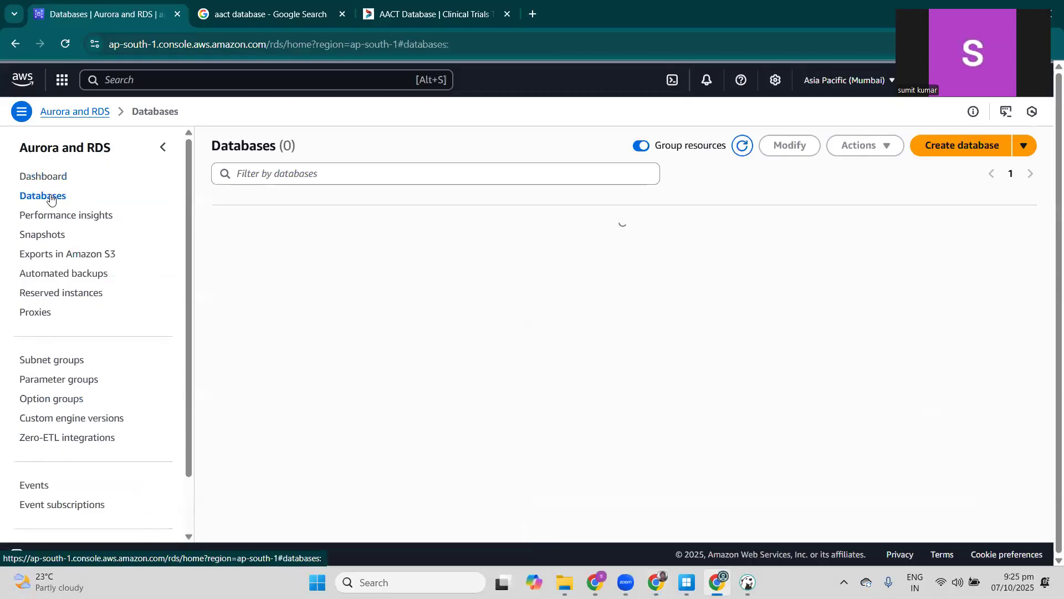
left_click(955, 154)
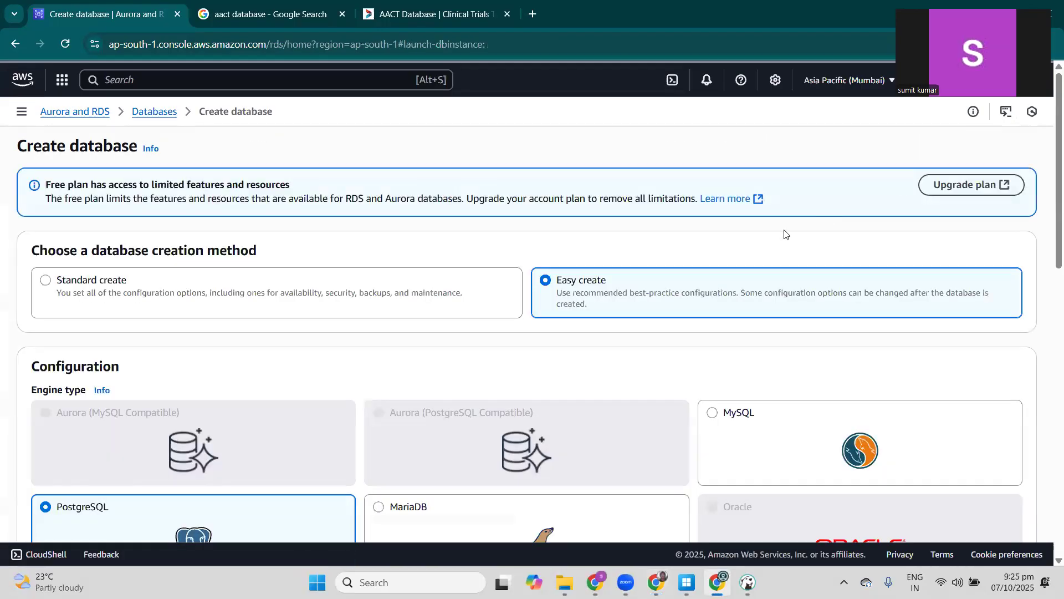
- Review the Easy create settings for engine type, DB instance size, instance identifier and master username
scroll(363, 326, "down", 1)
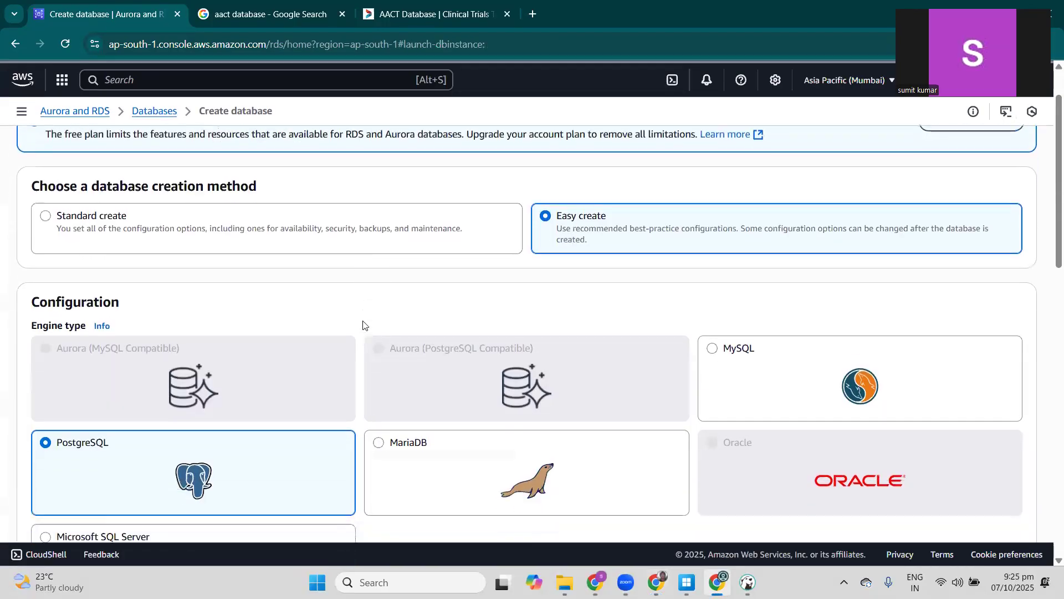
scroll(363, 326, "down", 1)
scroll(363, 326, "down", 1)
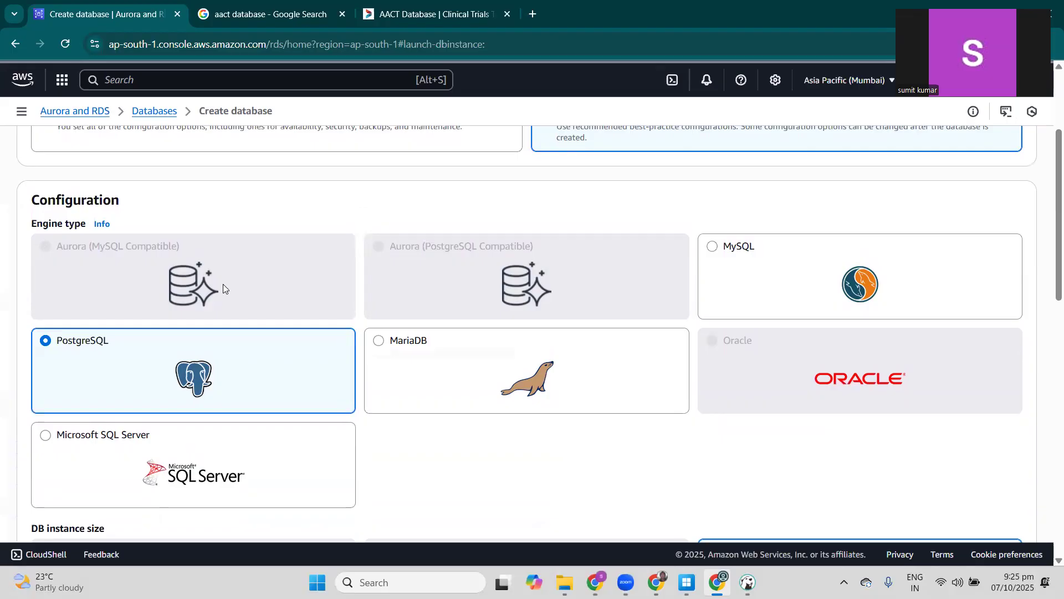
scroll(345, 357, "down", 5)
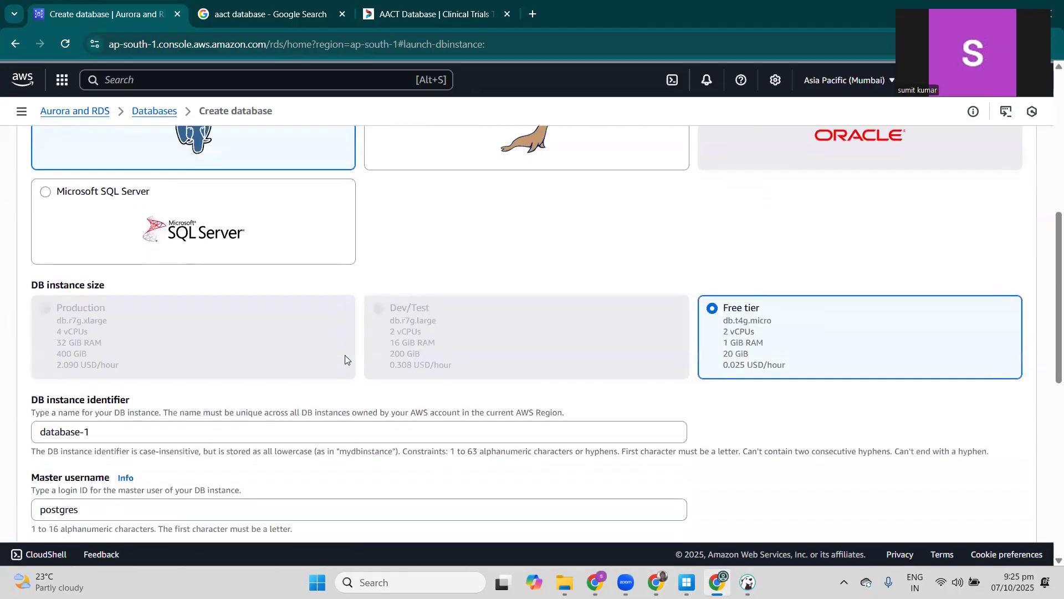
scroll(345, 359, "up", 3)
scroll(344, 359, "down", 5)
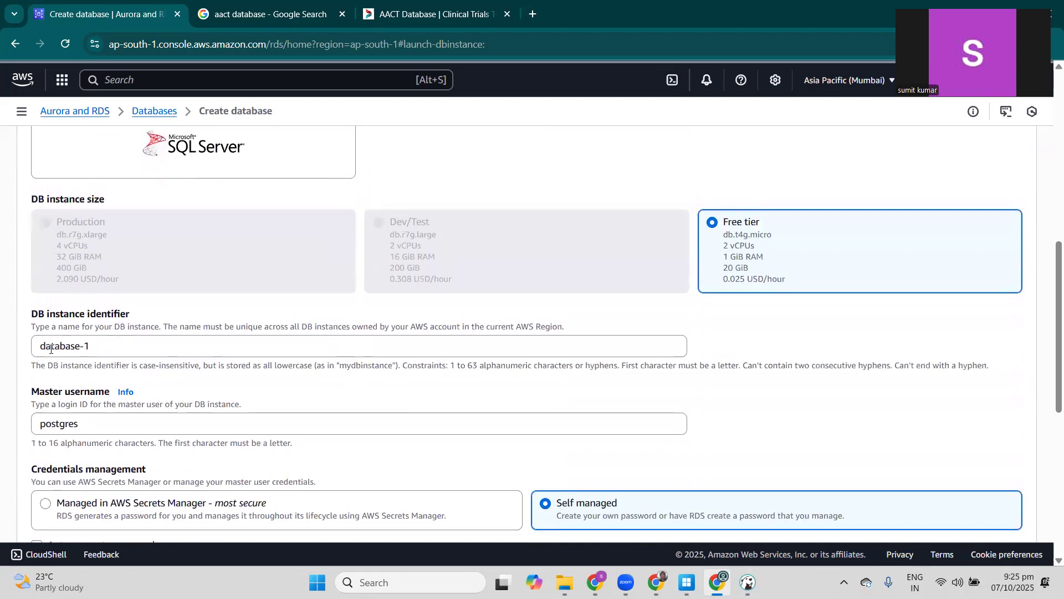
scroll(123, 344, "down", 2)
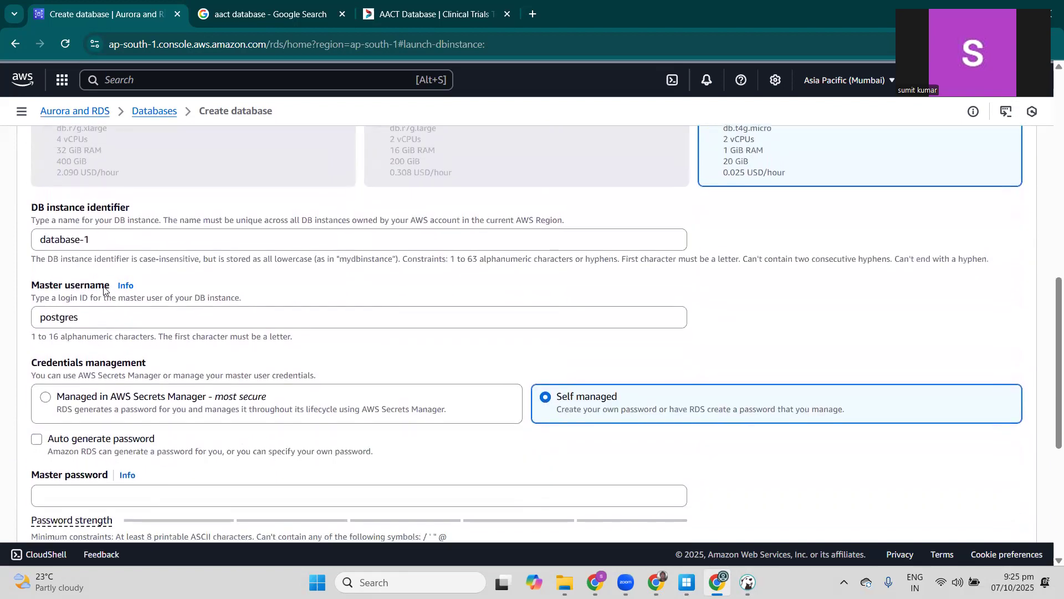
left_click_drag(83, 317, 22, 323)
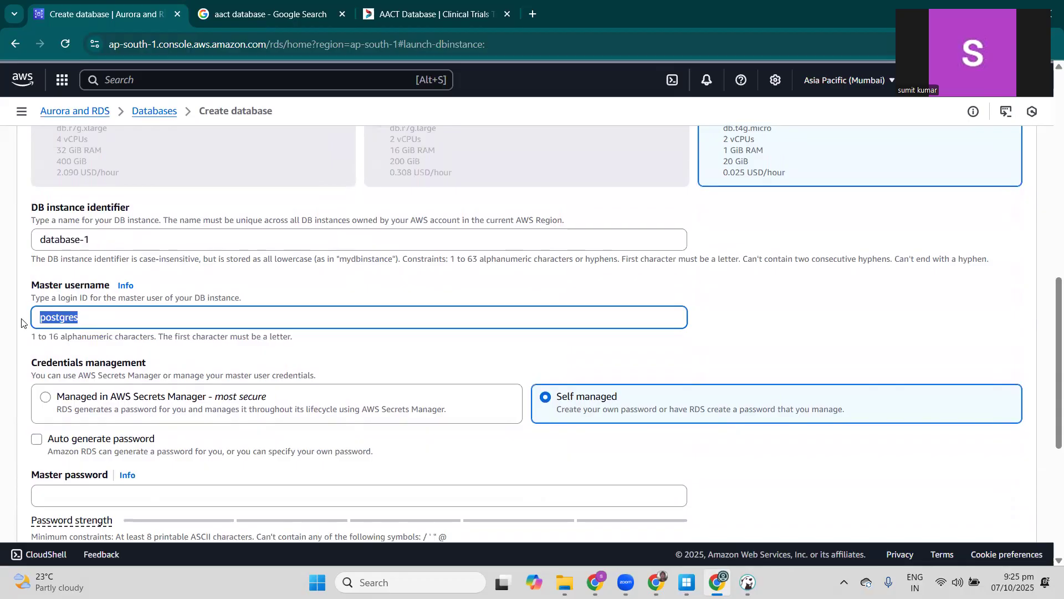
scroll(95, 322, "down", 2)
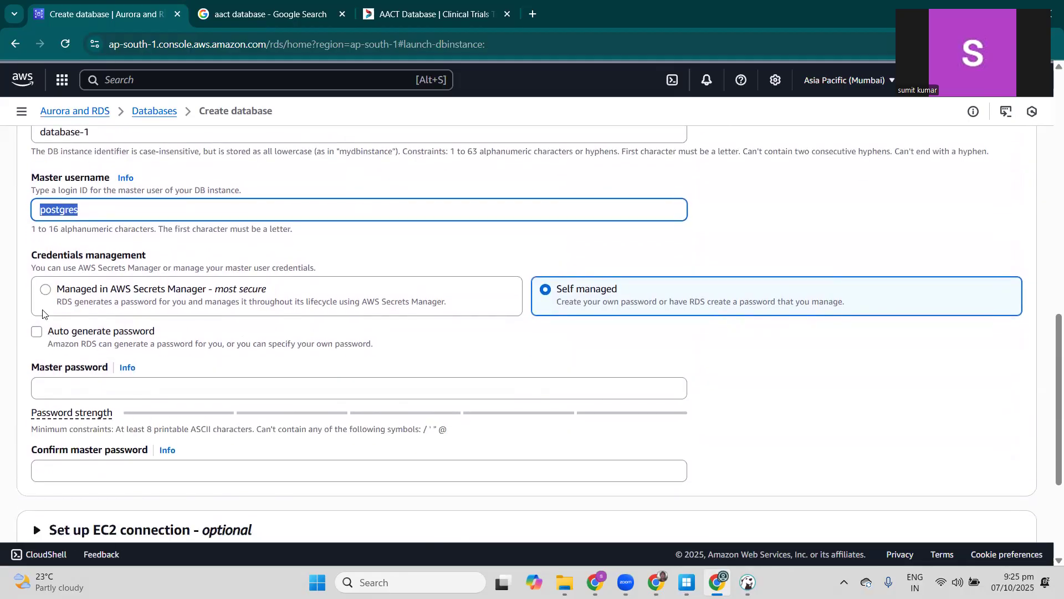
- Try to enter a self-managed master password for the new database, leaving automatic password generation off
left_click(38, 335)
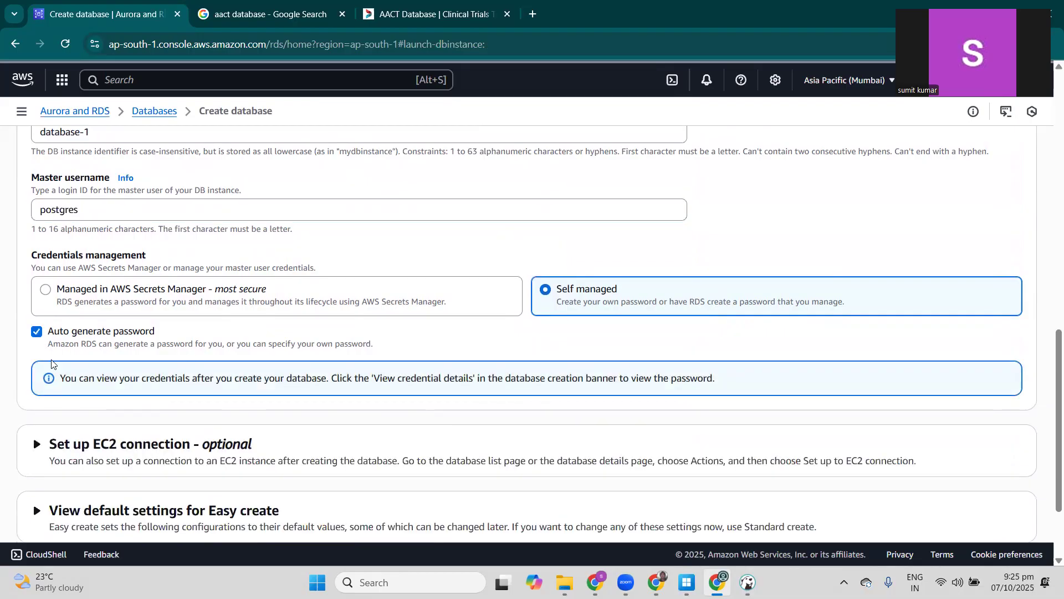
left_click(40, 340)
left_click(74, 396)
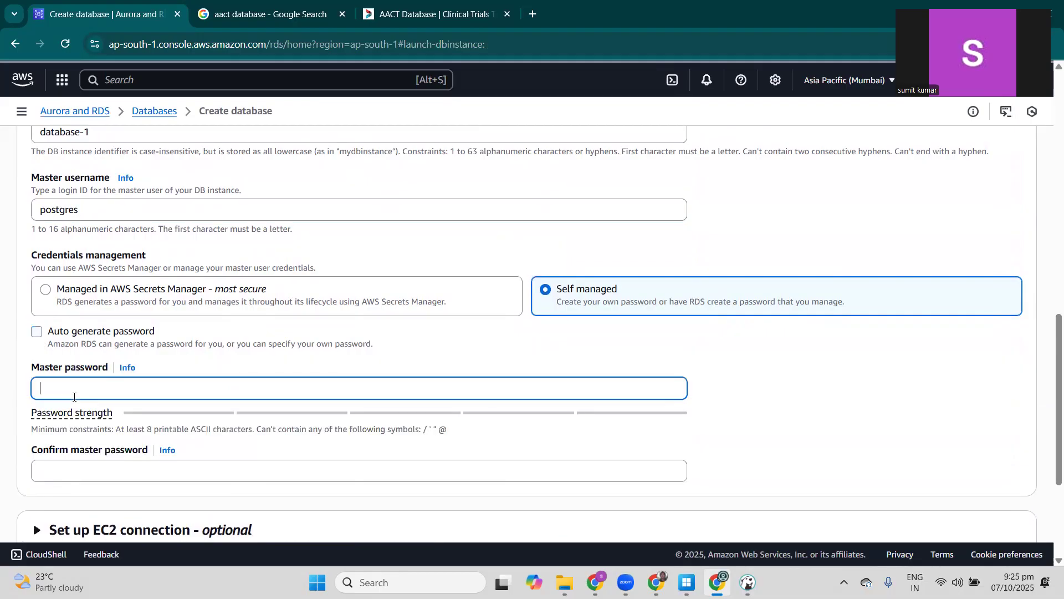
type("••")
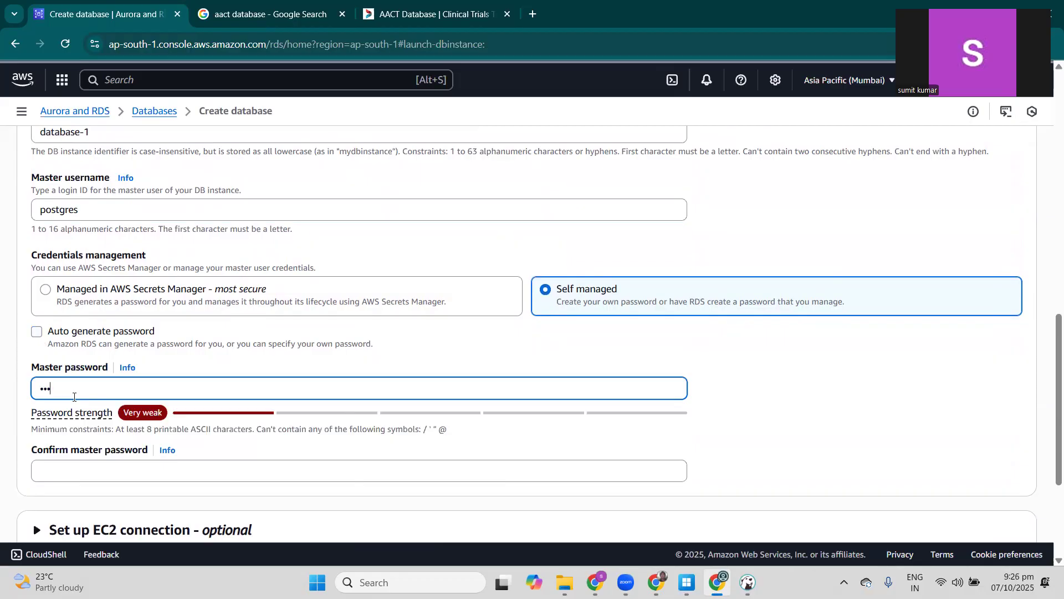
key("BackSpace")
type("••••••")
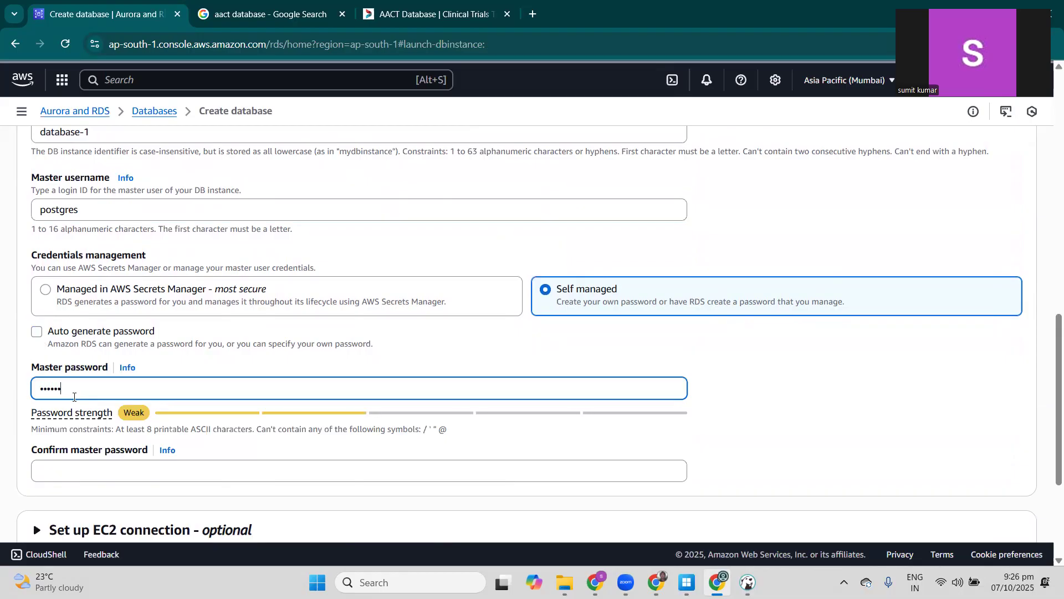
type("••••••")
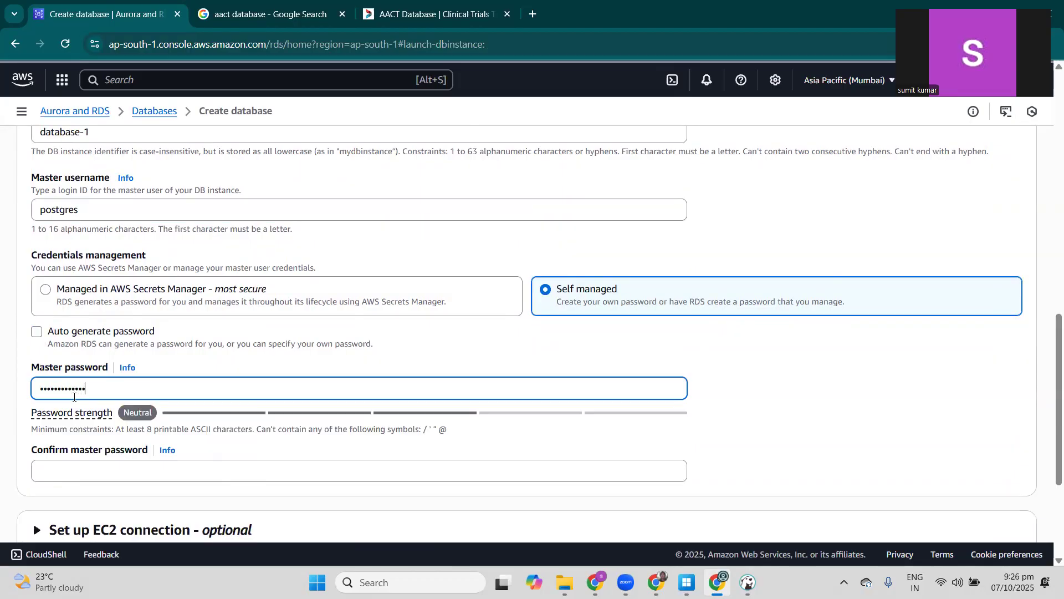
scroll(142, 389, "down", 1)
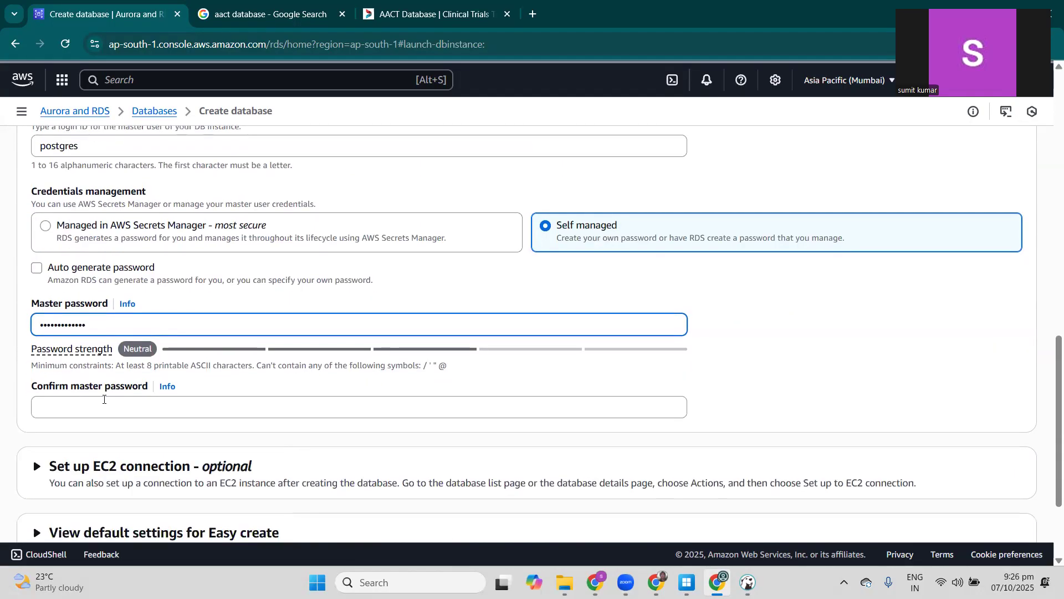
left_click(102, 403)
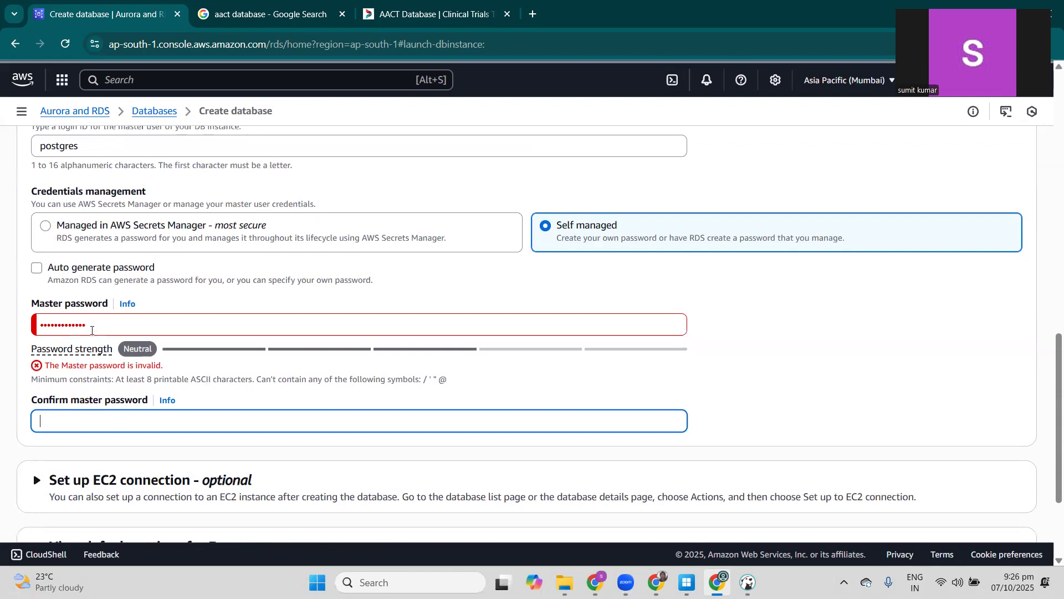
- Replace the master password with a valid one and repeat it in the Confirm master password field
left_click(92, 331)
left_click_drag(92, 331, 35, 331)
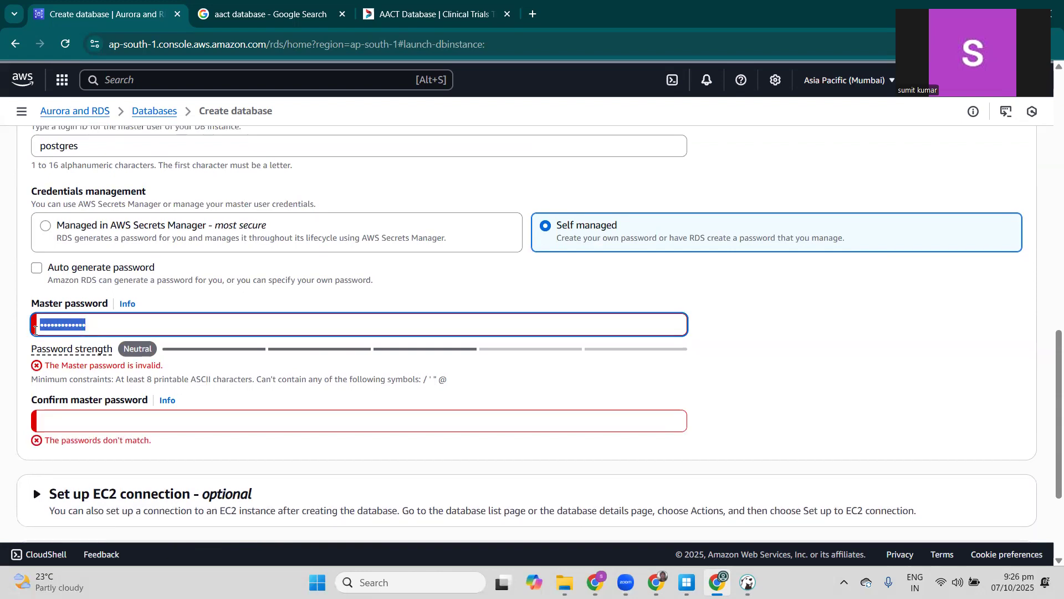
type("po•••••••")
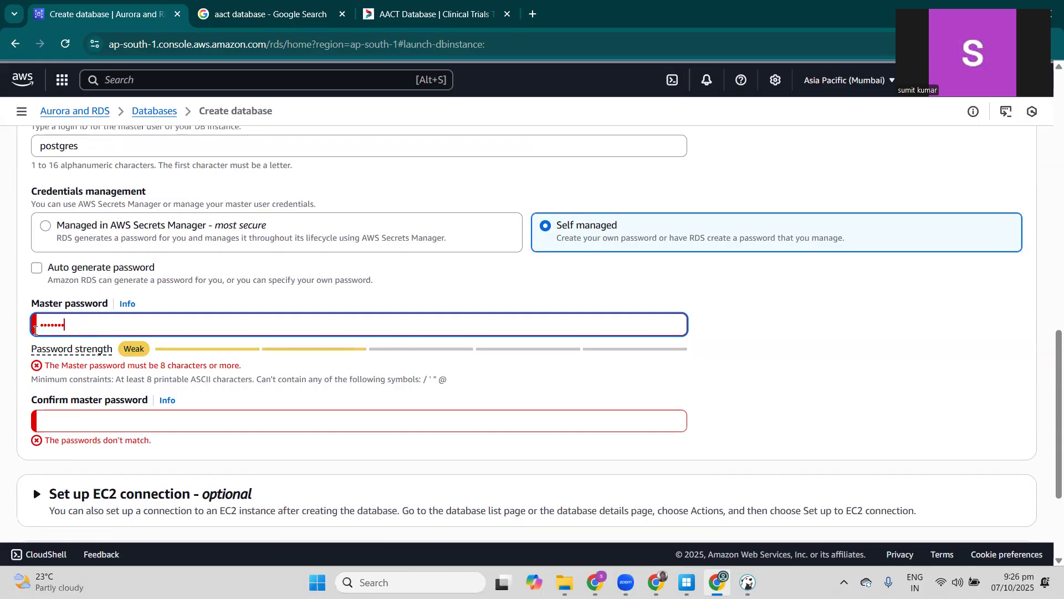
type("••")
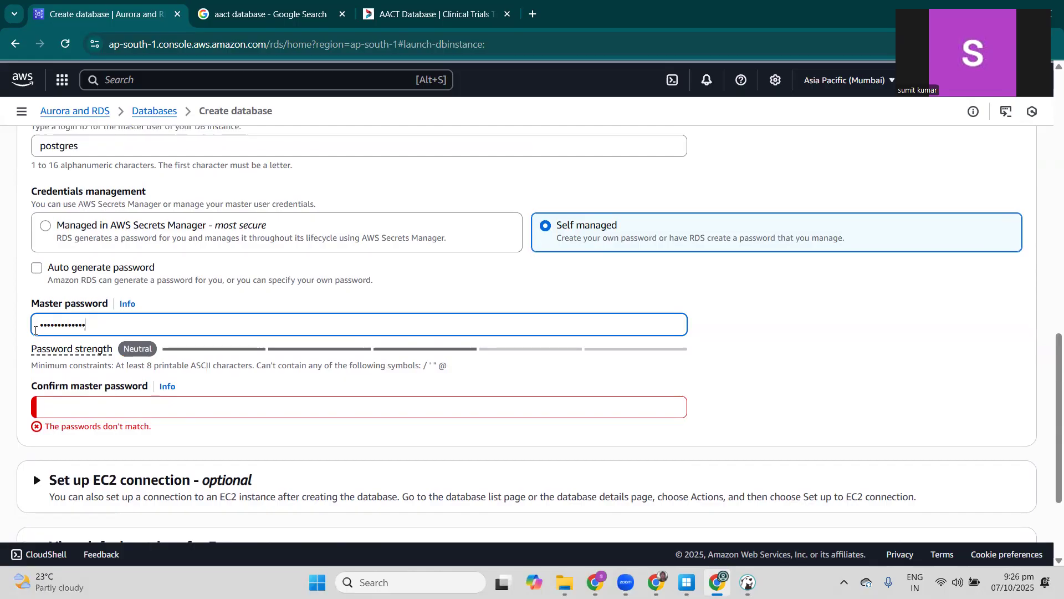
left_click(51, 408)
type("••••••••••")
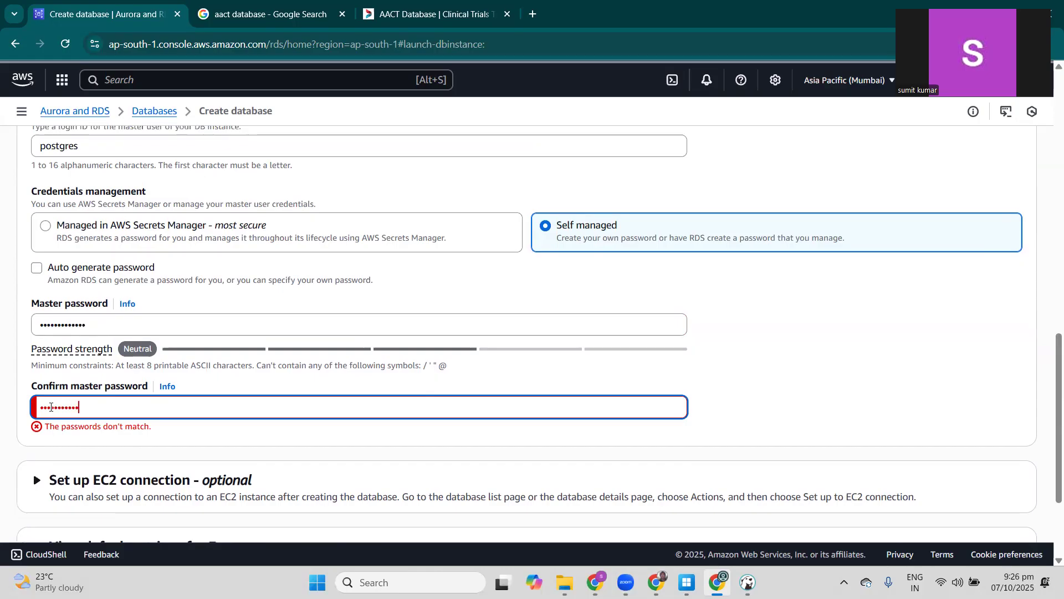
type("••")
- Create the PostgreSQL database with the Easy create defaults and dismiss the suggested add-ons
scroll(50, 407, "down", 1)
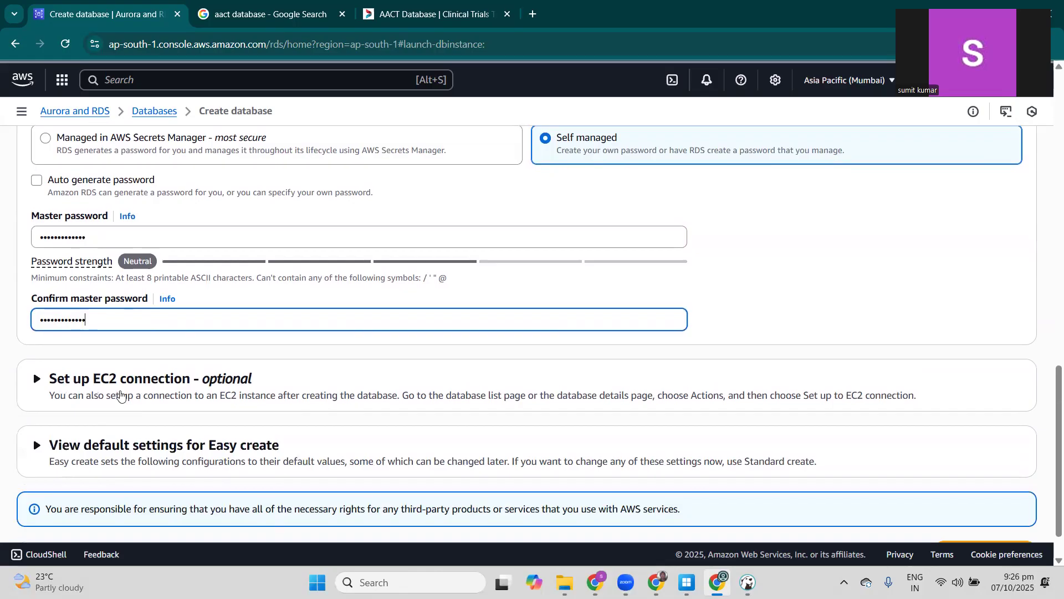
scroll(113, 405, "down", 1)
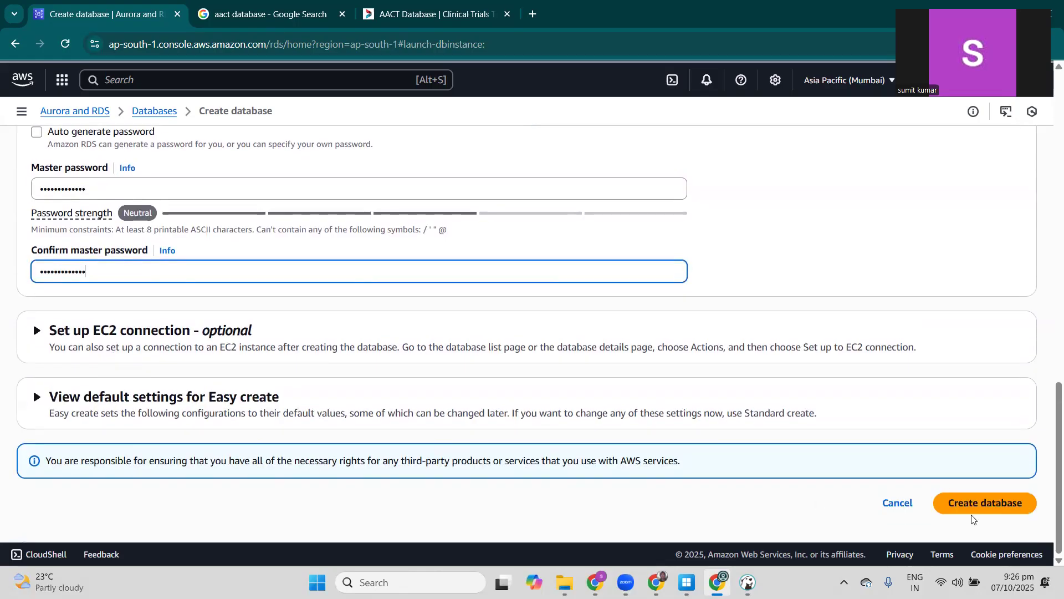
left_click(1001, 511)
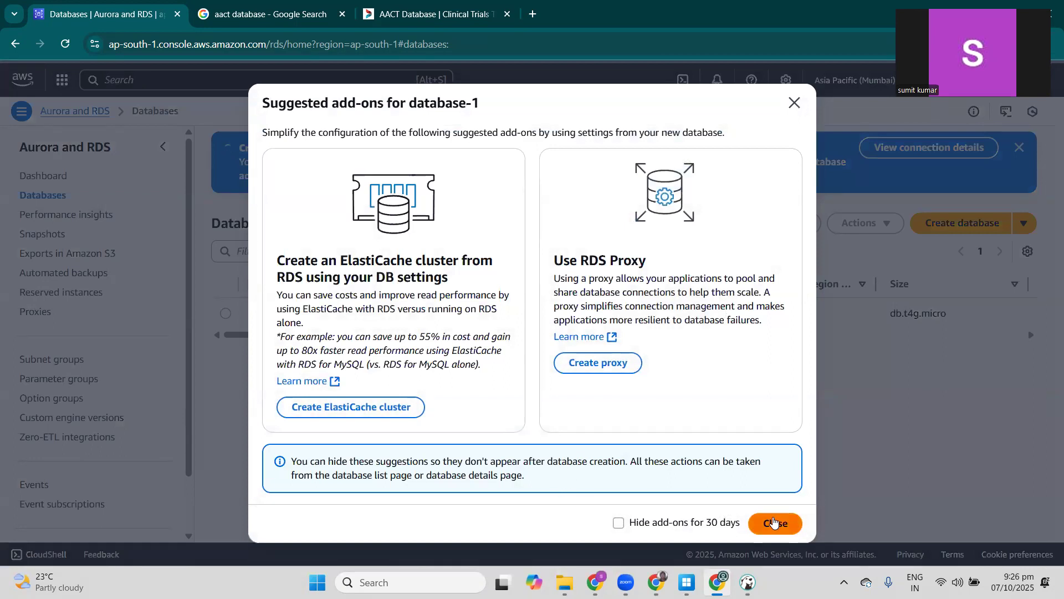
left_click(775, 523)
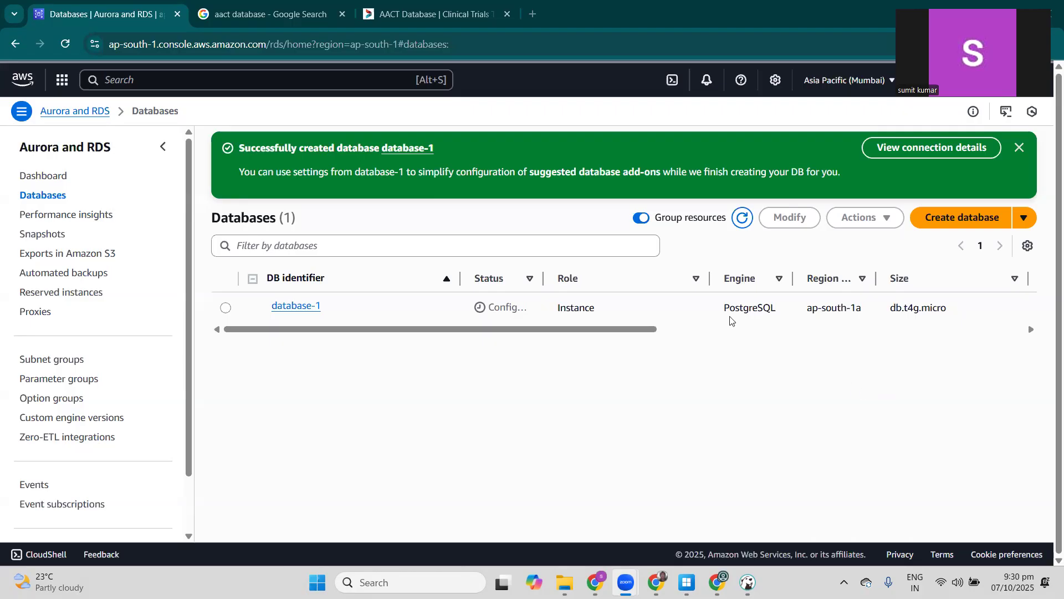
- Refresh the database list and open the details of database-1
left_click(1020, 148)
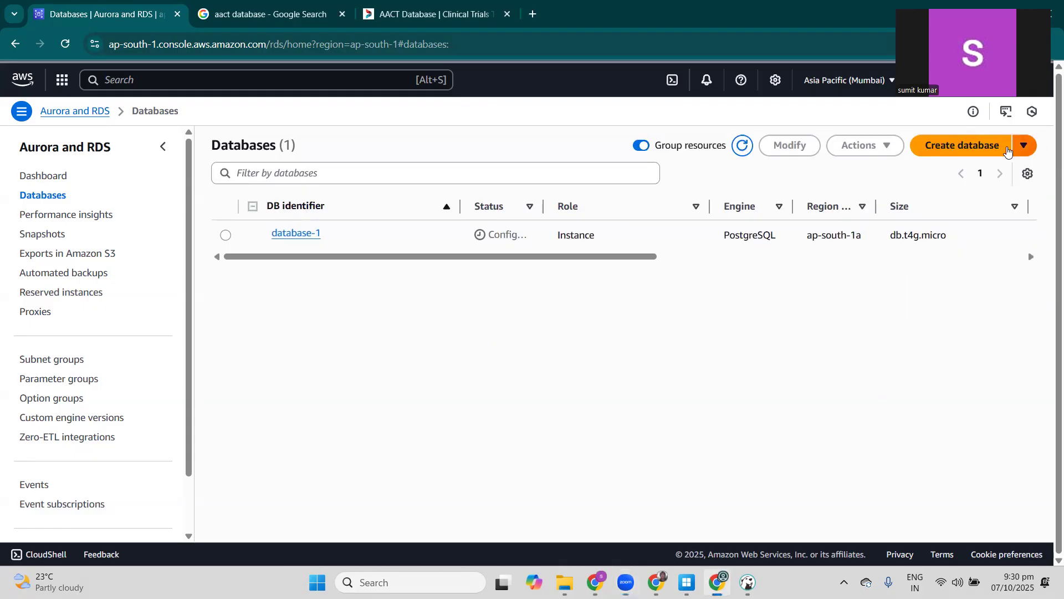
left_click(743, 149)
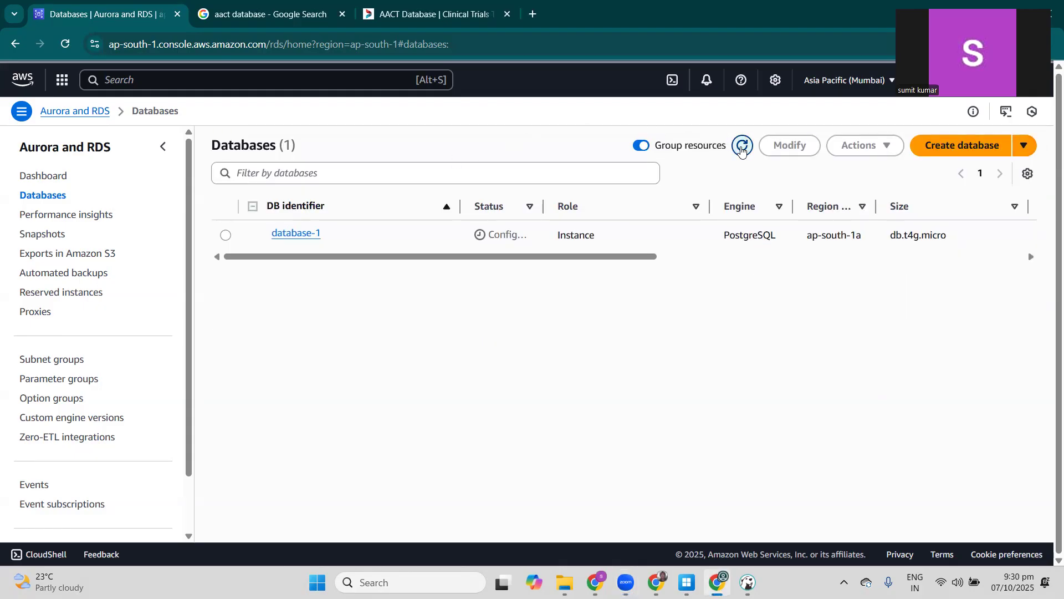
left_click_drag(570, 256, 322, 277)
left_click(294, 239)
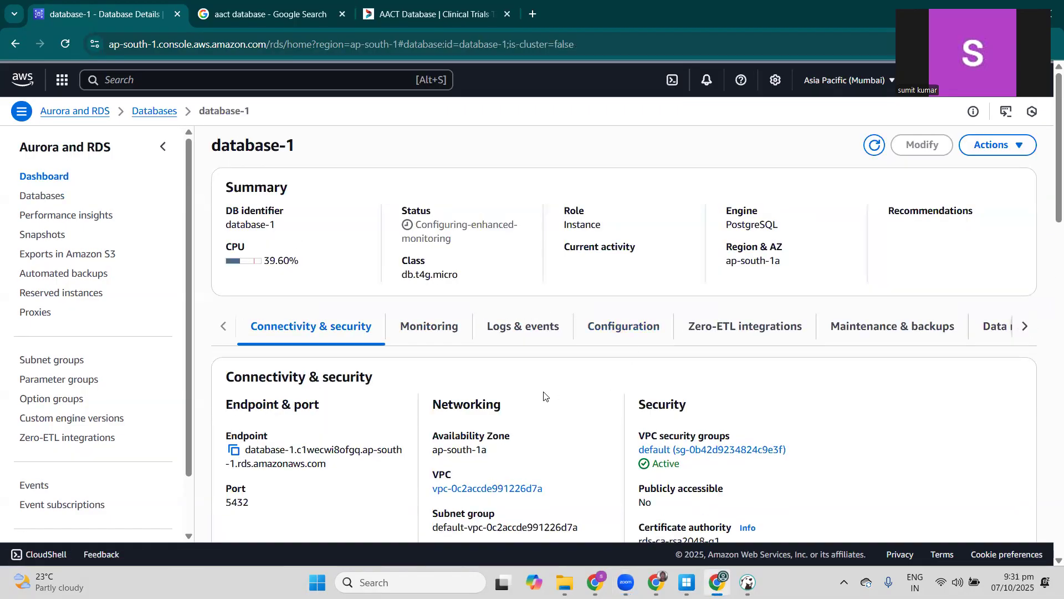
- Examine the connectivity and security details of database-1, including its availability zone and subnet group
scroll(543, 395, "down", 1)
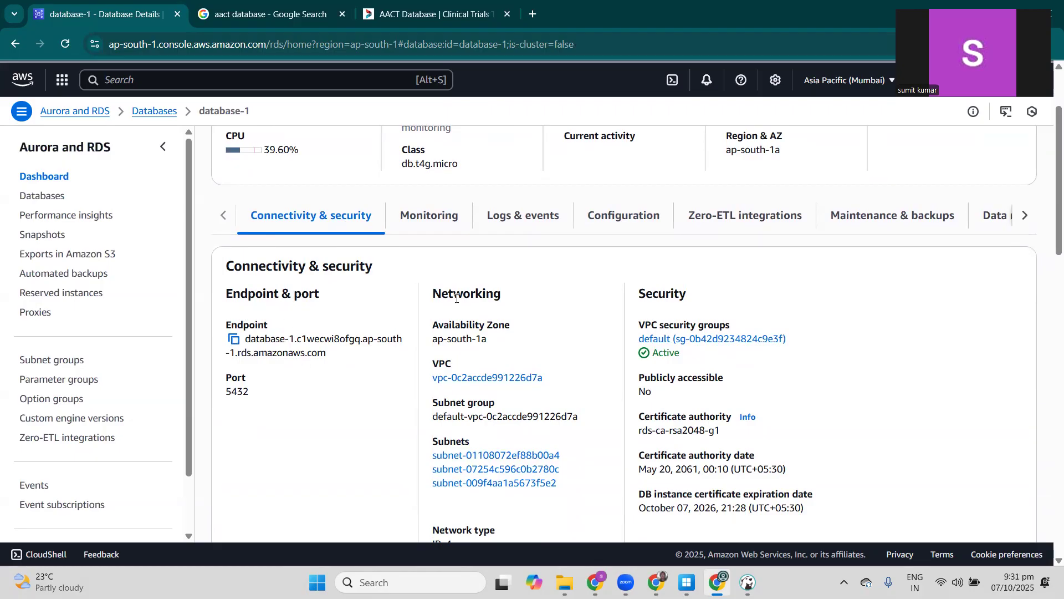
scroll(520, 343, "down", 1)
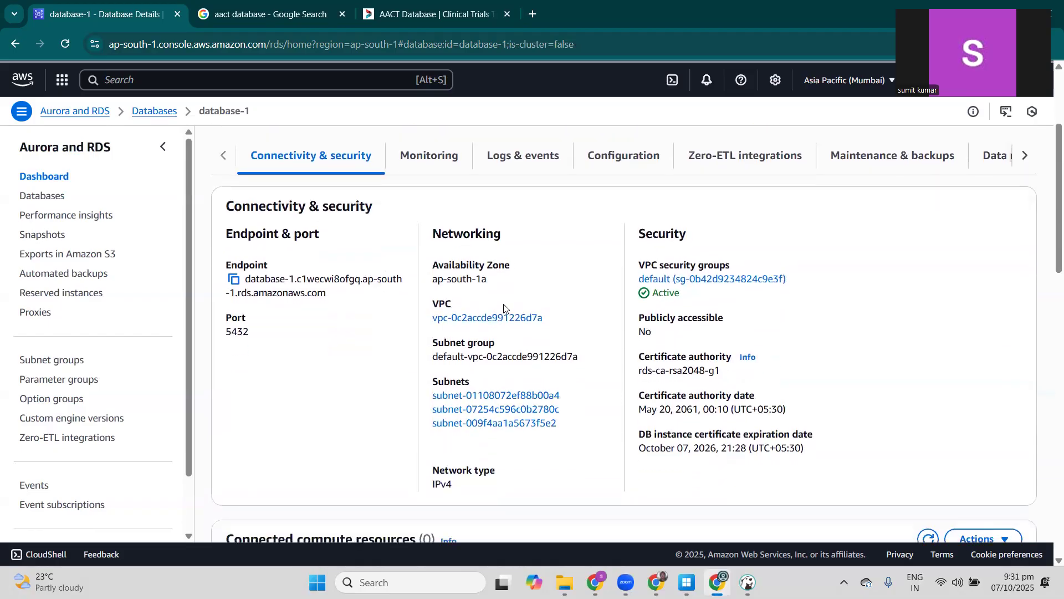
scroll(487, 276, "down", 1)
left_click_drag(487, 275, 433, 267)
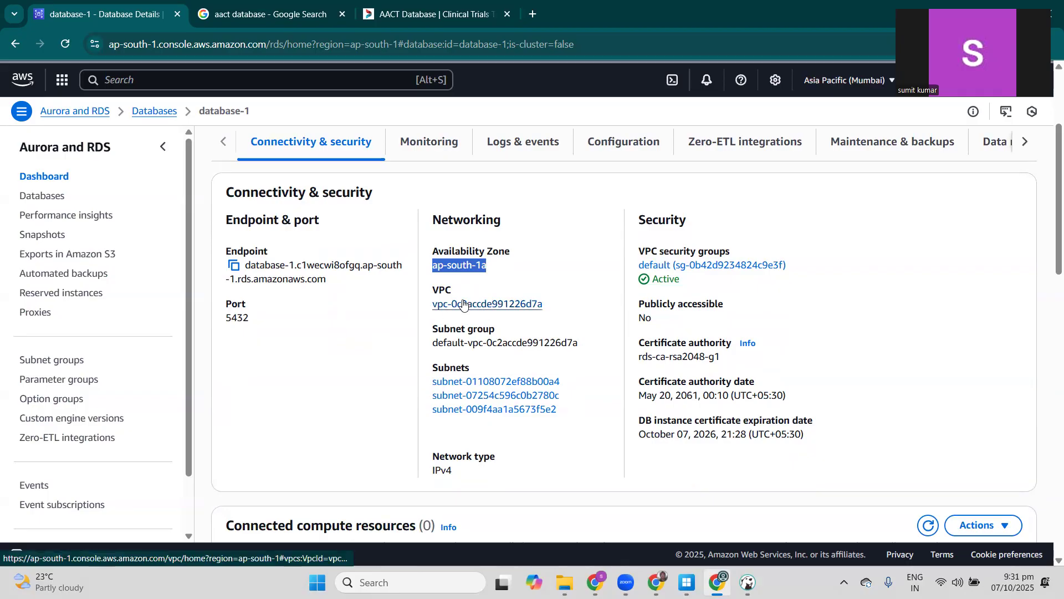
left_click_drag(433, 342, 575, 340)
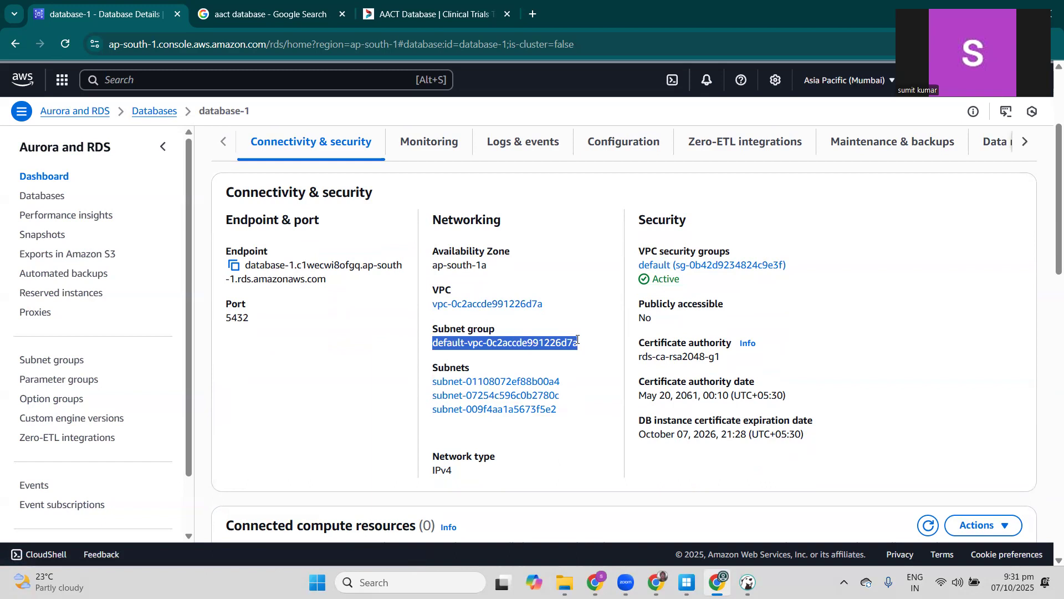
scroll(594, 399, "down", 2)
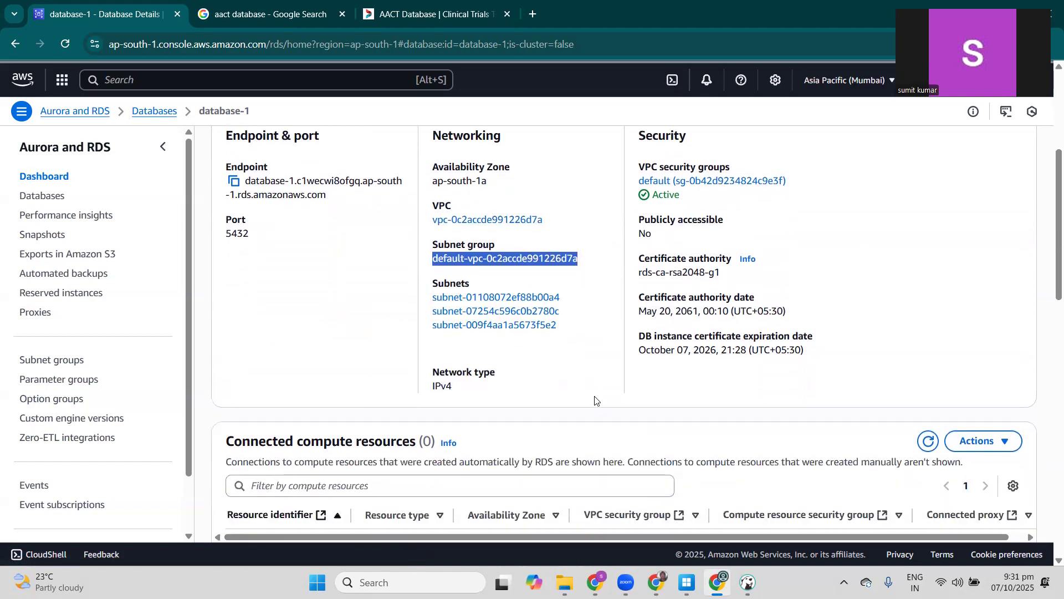
- Check whether database-1 is publicly accessible in its security details
left_click(654, 232)
left_click_drag(654, 232, 632, 231)
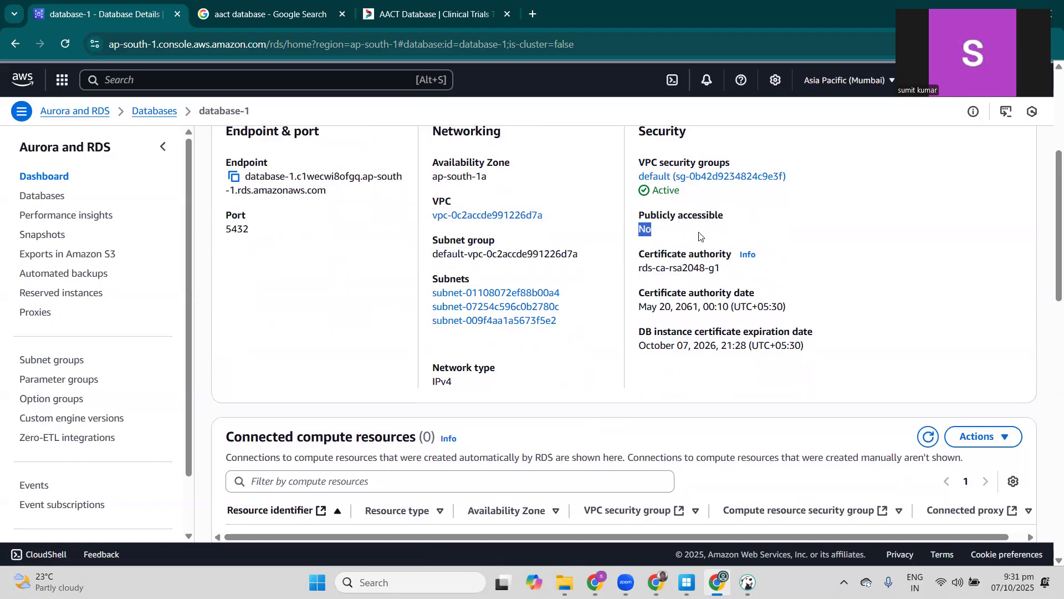
scroll(705, 239, "up", 3)
scroll(706, 238, "down", 5)
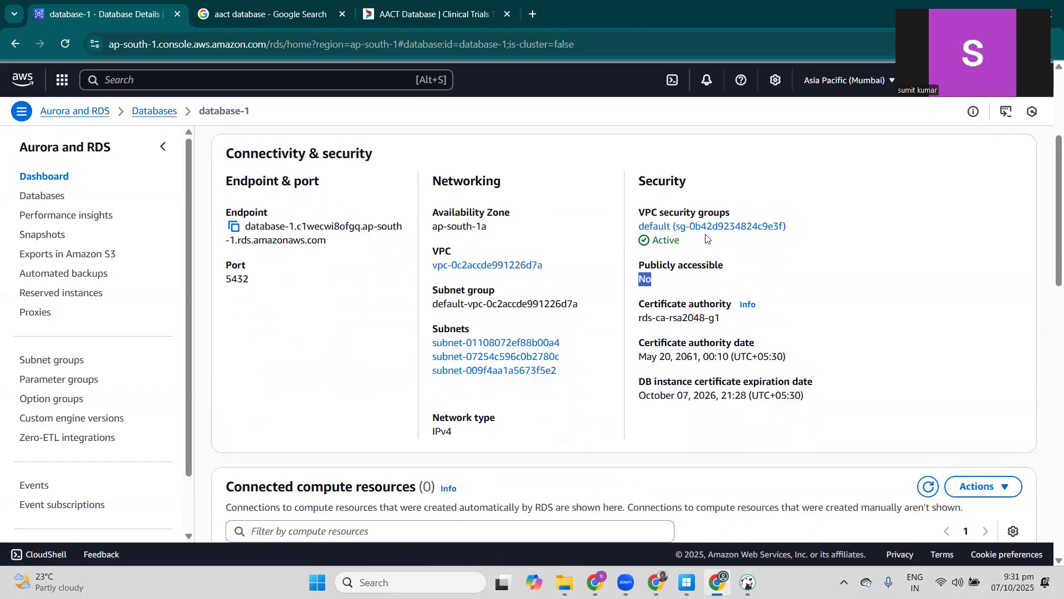
scroll(705, 234, "down", 1)
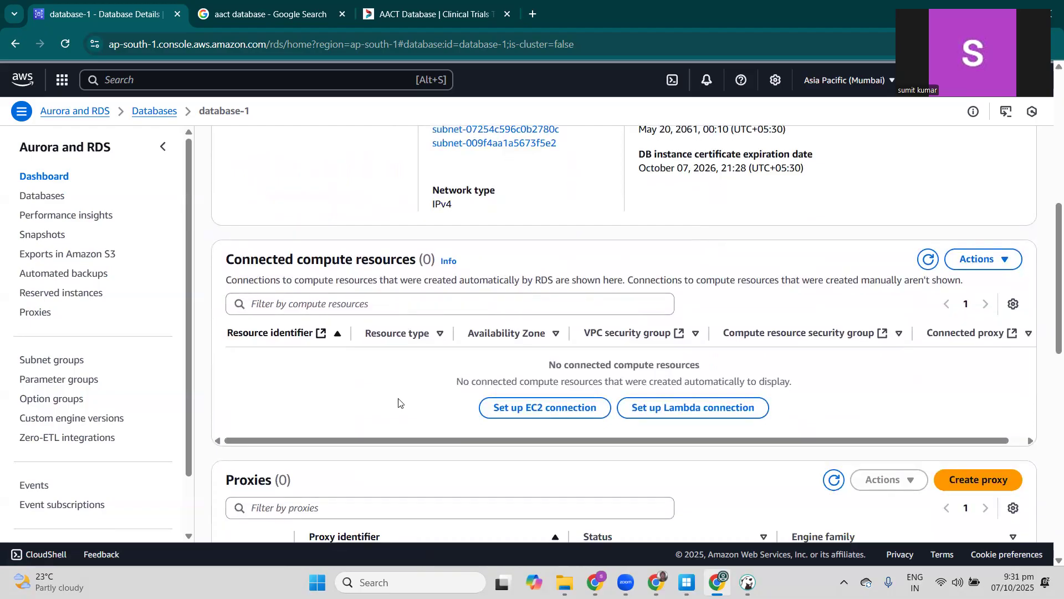
- Examine the connected compute resources, proxies and security group rules of database-1, including the EC2 security group inbound rule
scroll(398, 402, "down", 2)
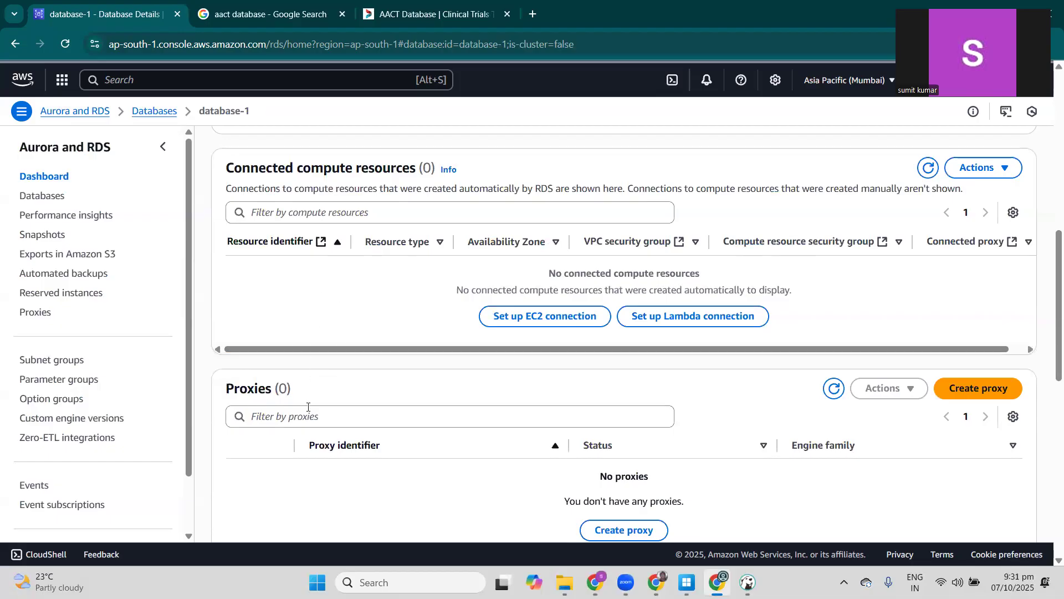
scroll(308, 407, "down", 4)
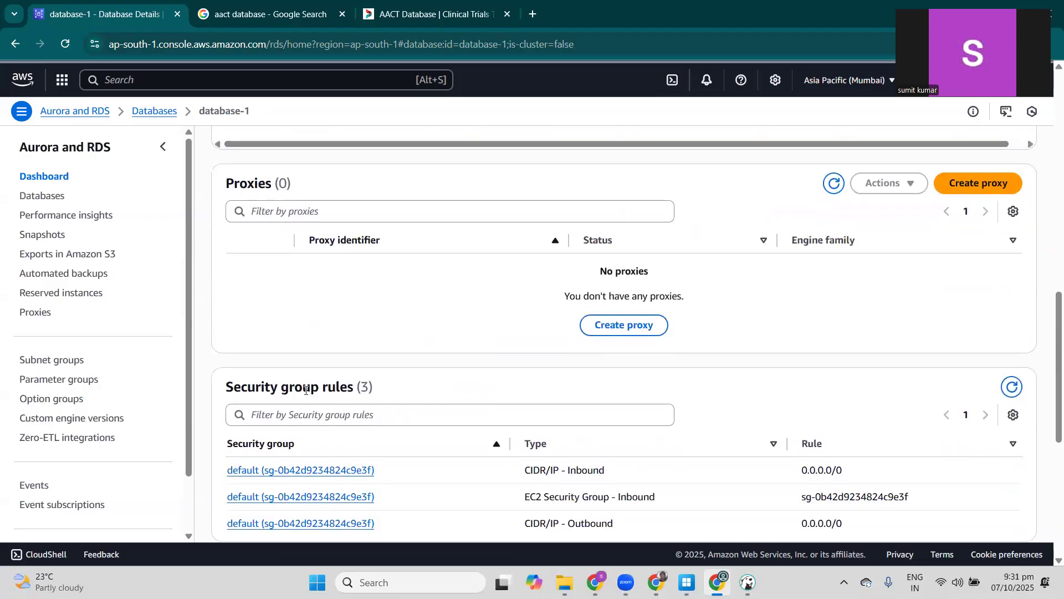
scroll(305, 390, "down", 3)
scroll(434, 277, "up", 1)
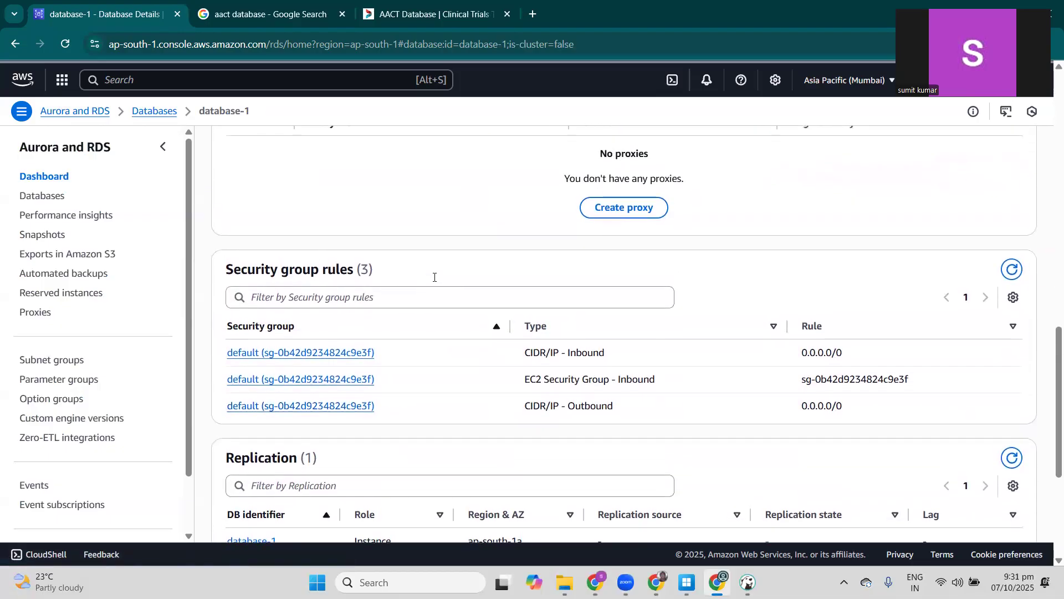
scroll(432, 280, "down", 2)
scroll(434, 281, "up", 5)
scroll(434, 280, "down", 3)
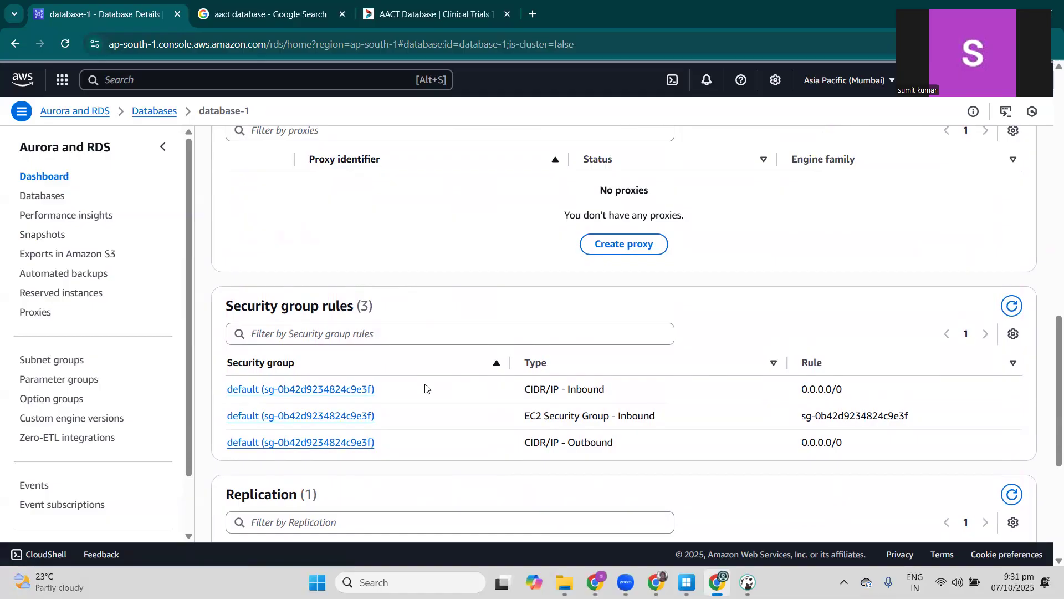
scroll(425, 388, "down", 1)
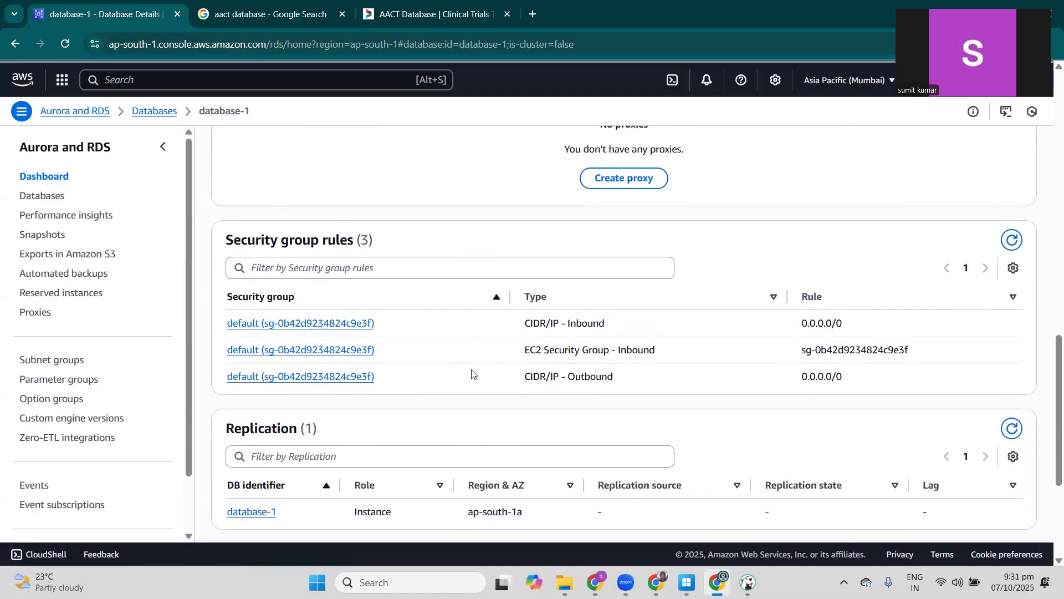
left_click_drag(681, 354, 523, 361)
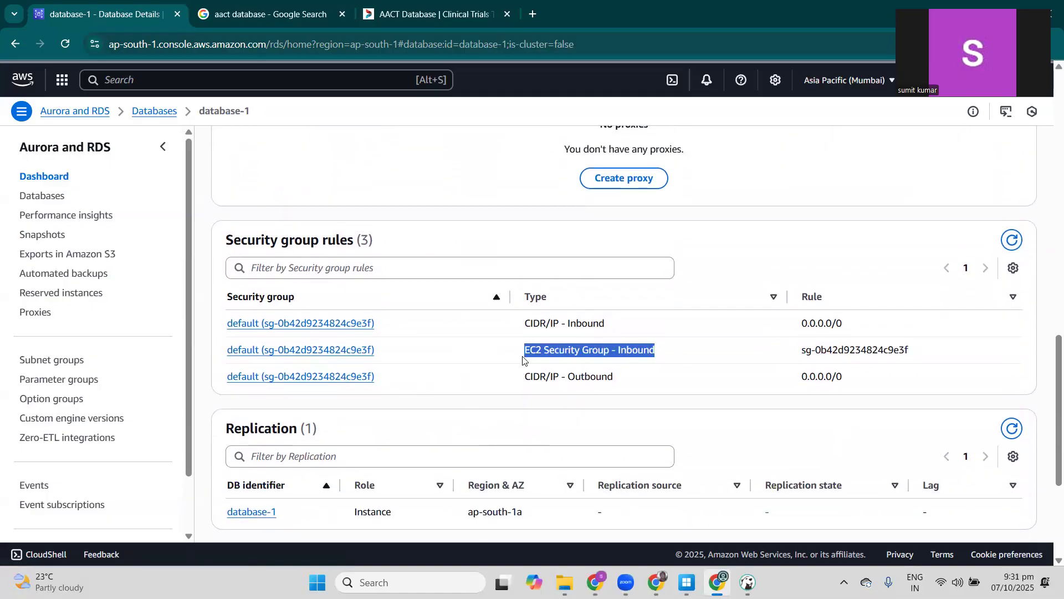
- Review the replication and IAM role sections of database-1 and return to its summary
scroll(486, 394, "down", 2)
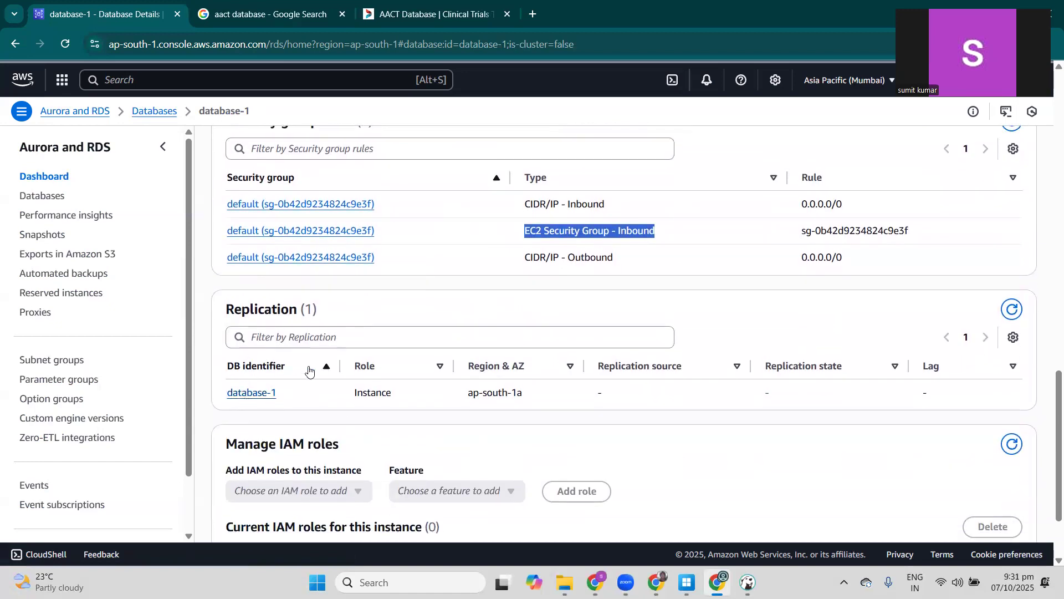
scroll(321, 416, "down", 2)
scroll(335, 460, "down", 1)
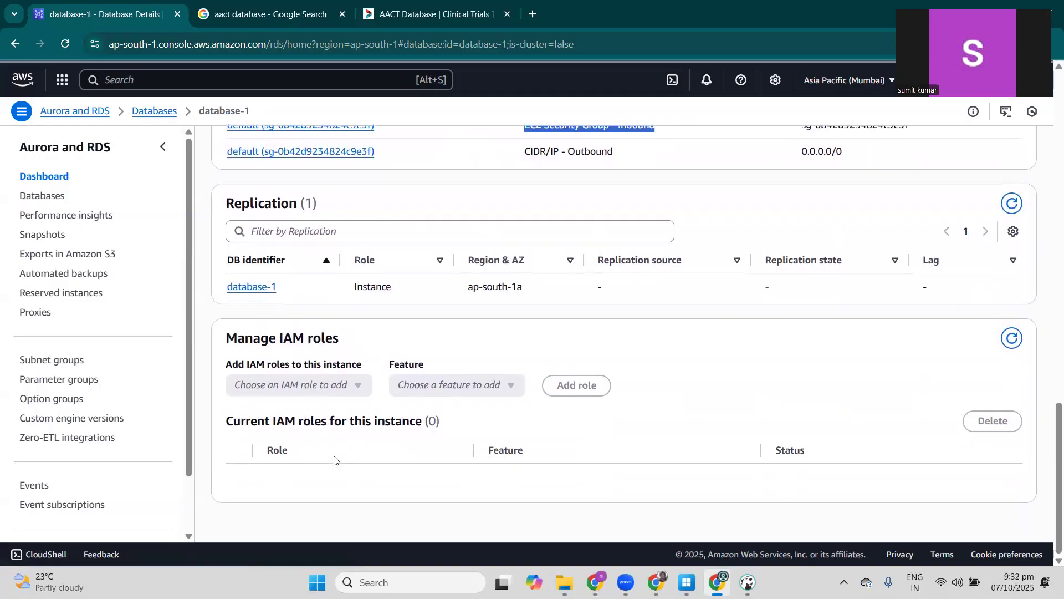
scroll(513, 371, "up", 14)
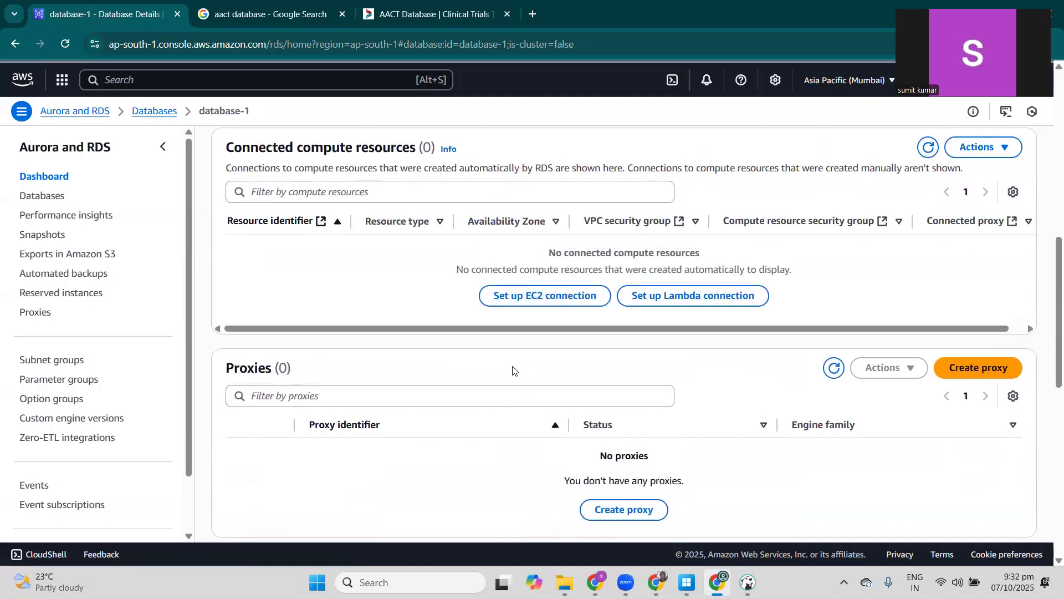
scroll(512, 370, "up", 6)
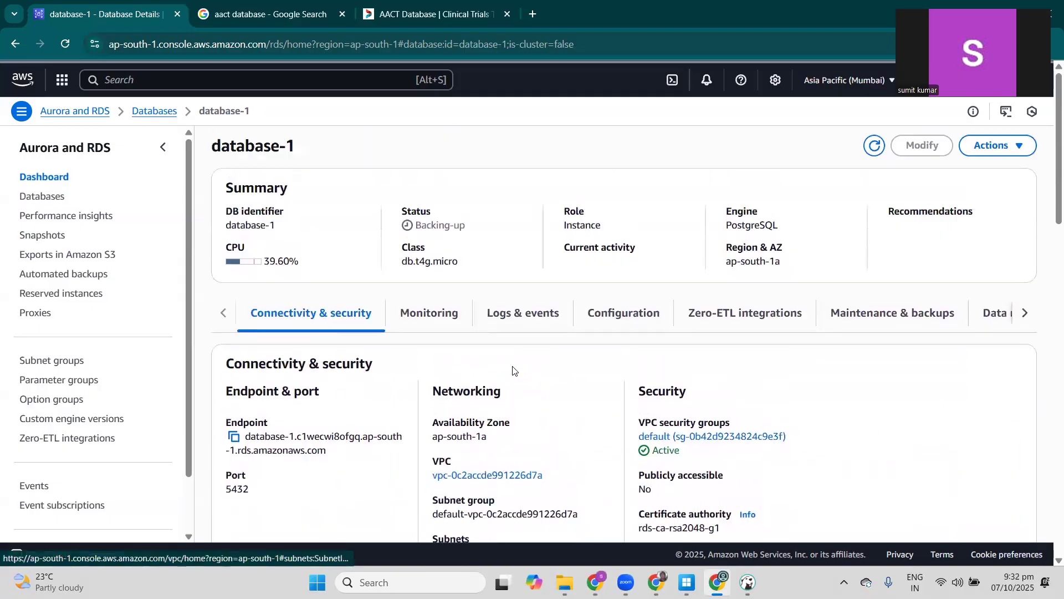
- Review the actions available for database-1 from its details page and again from the database list
left_click(1016, 146)
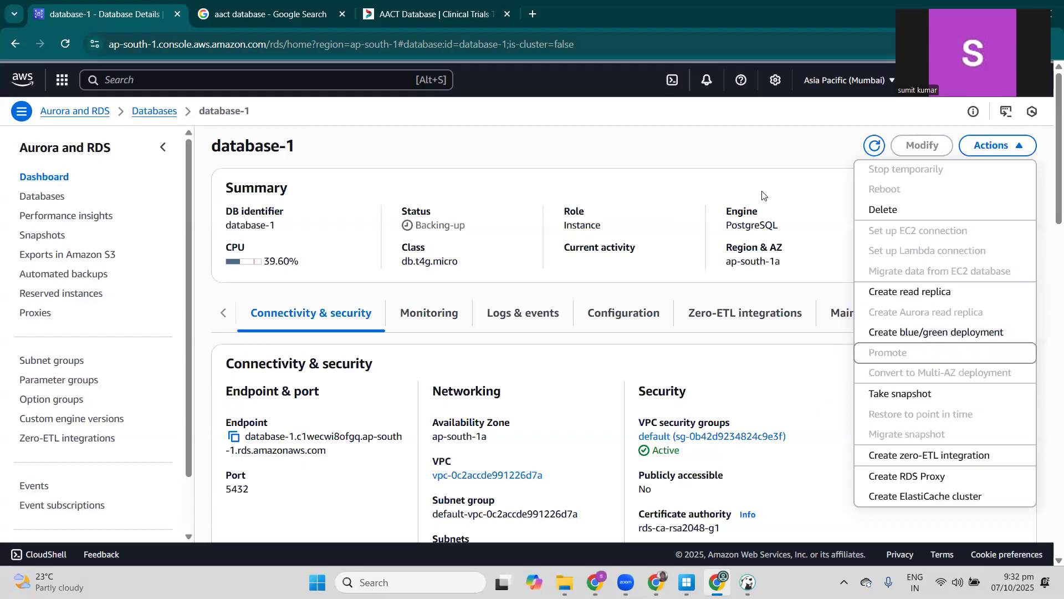
left_click(733, 171)
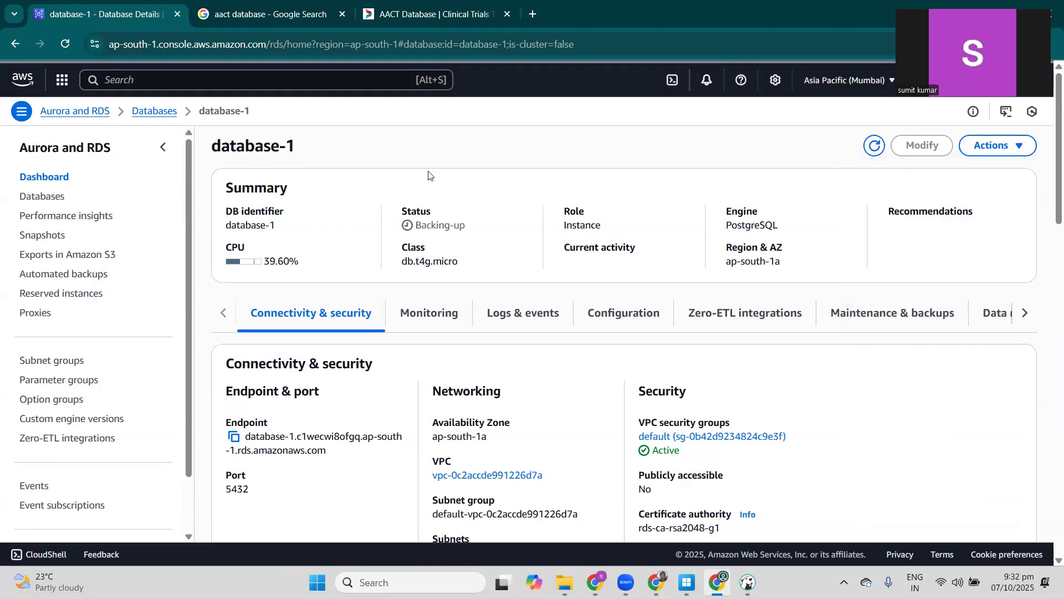
left_click(156, 111)
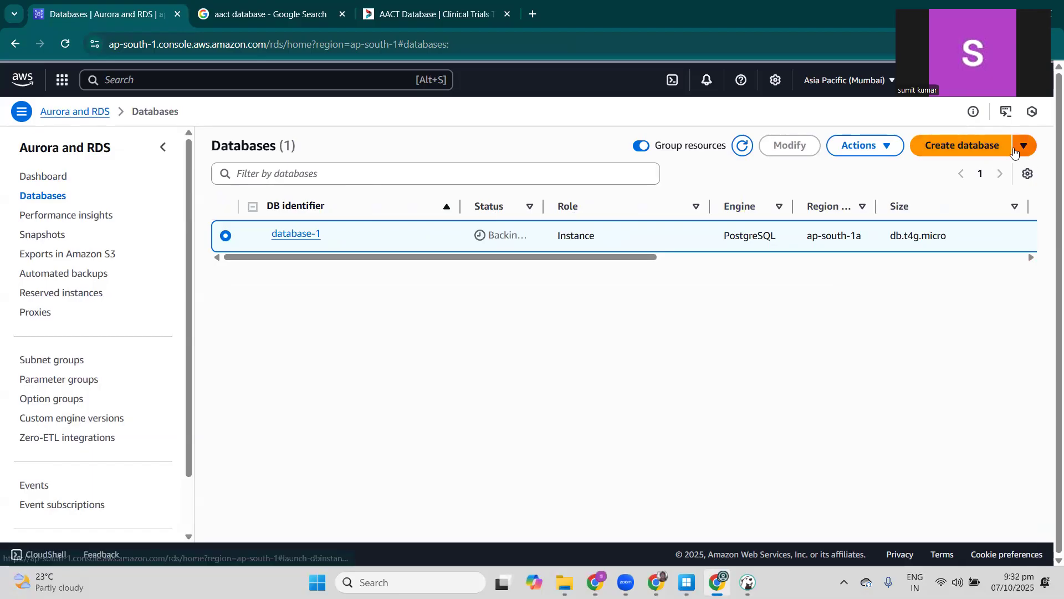
left_click(890, 150)
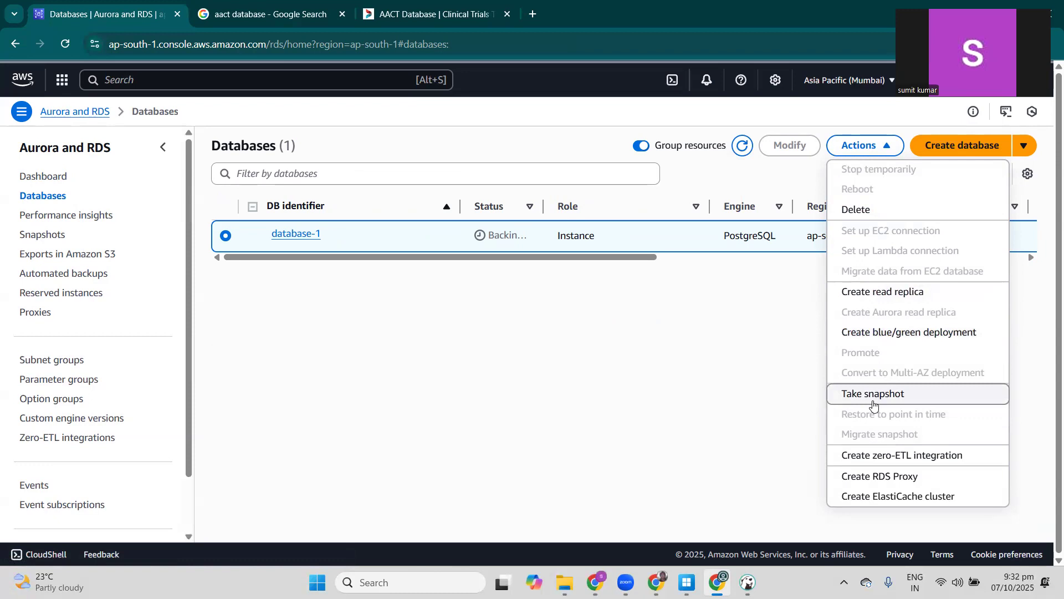
left_click(717, 364)
left_click_drag(599, 259, 435, 369)
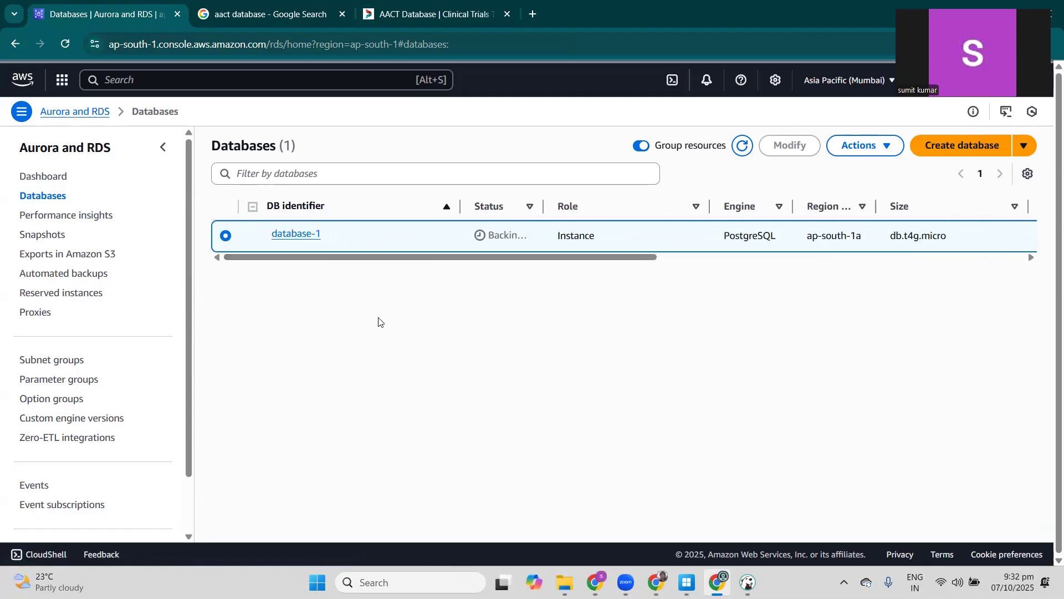
- Switch to DBeaver to view its existing connections and return to the RDS database list
left_click(750, 581)
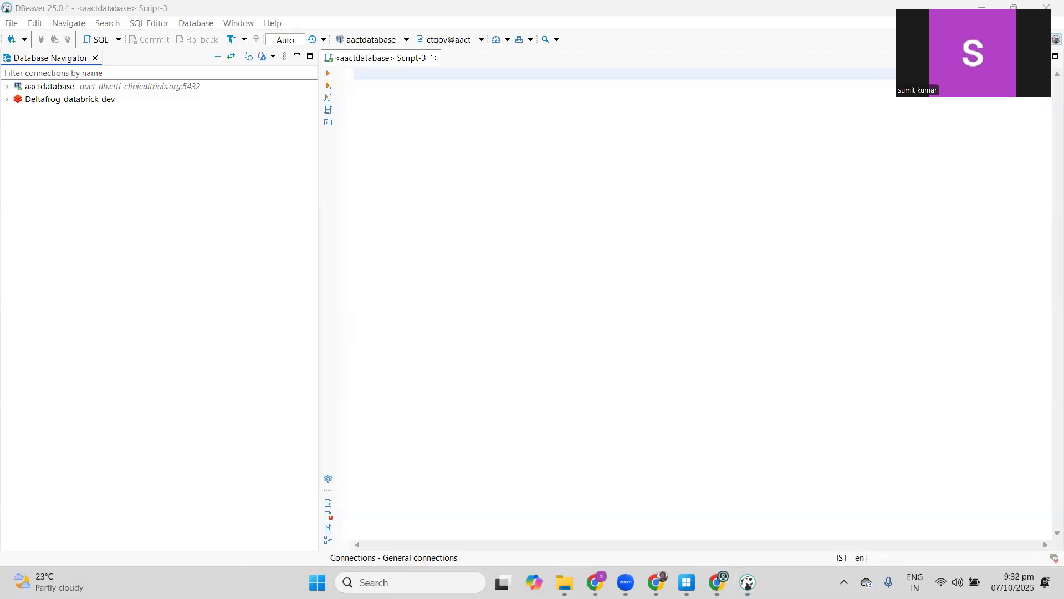
left_click(718, 582)
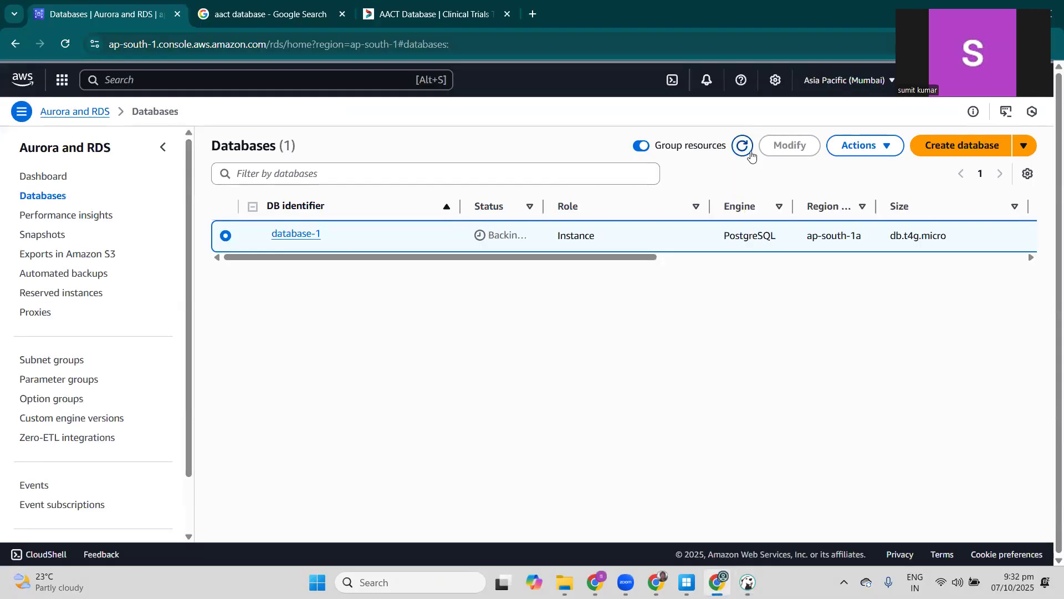
left_click(889, 504)
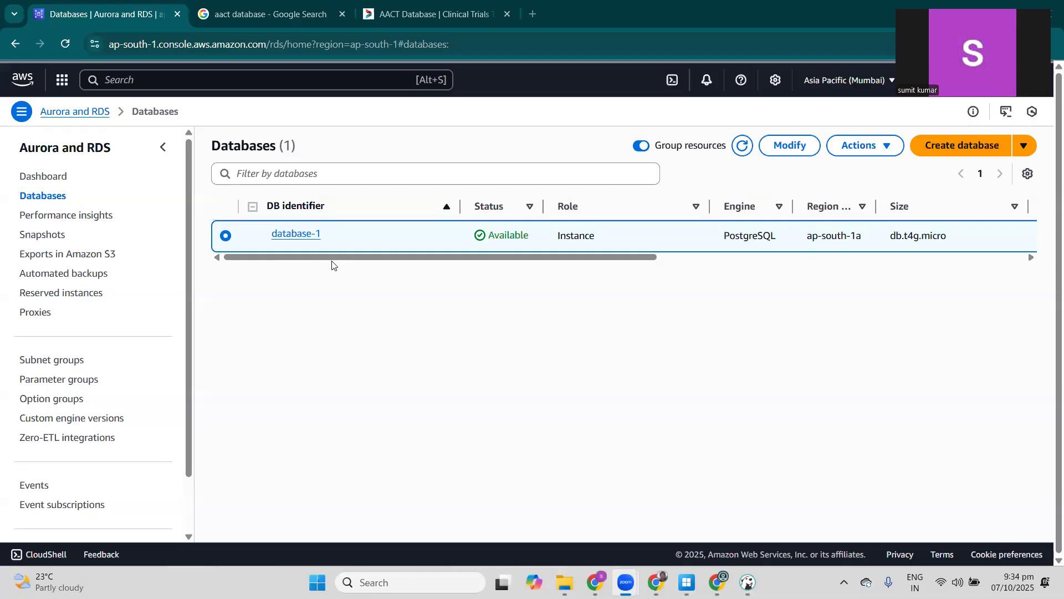
- Open the details of database-1 and check its Publicly accessible setting
left_click_drag(348, 262, 181, 256)
left_click(283, 239)
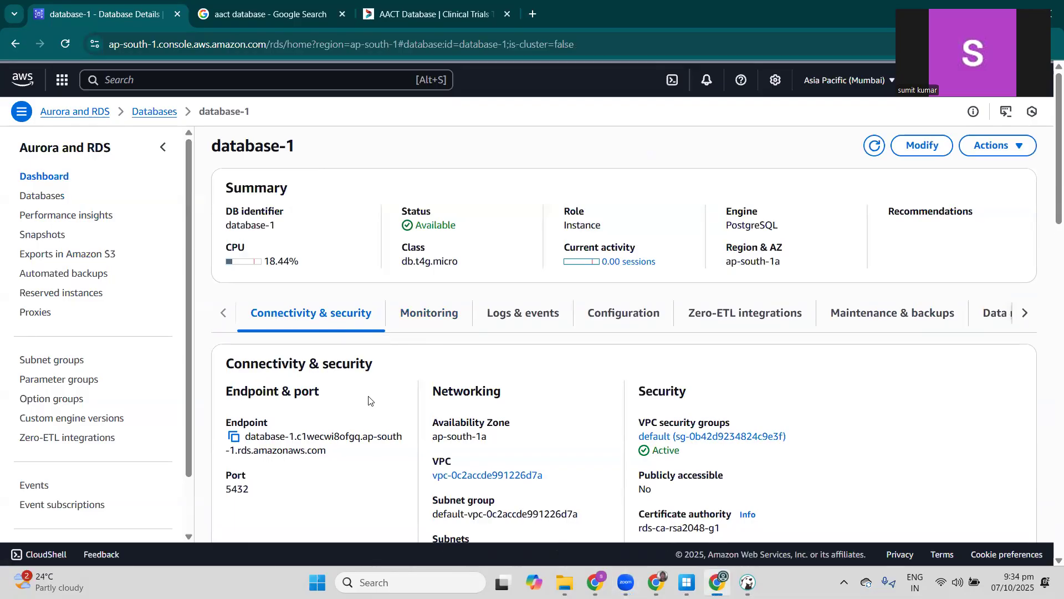
scroll(371, 400, "down", 2)
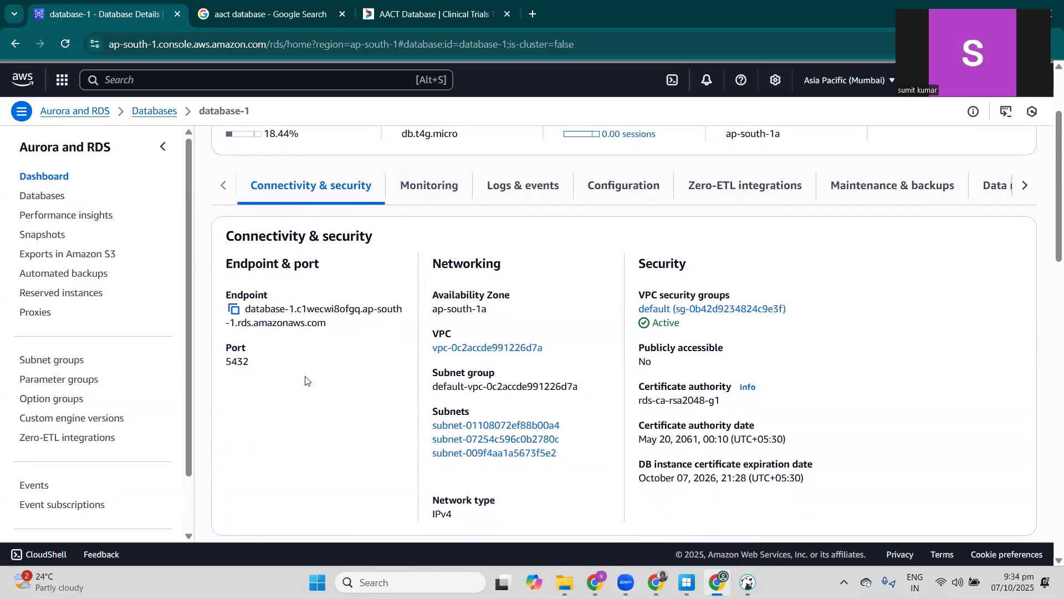
scroll(556, 397, "down", 2)
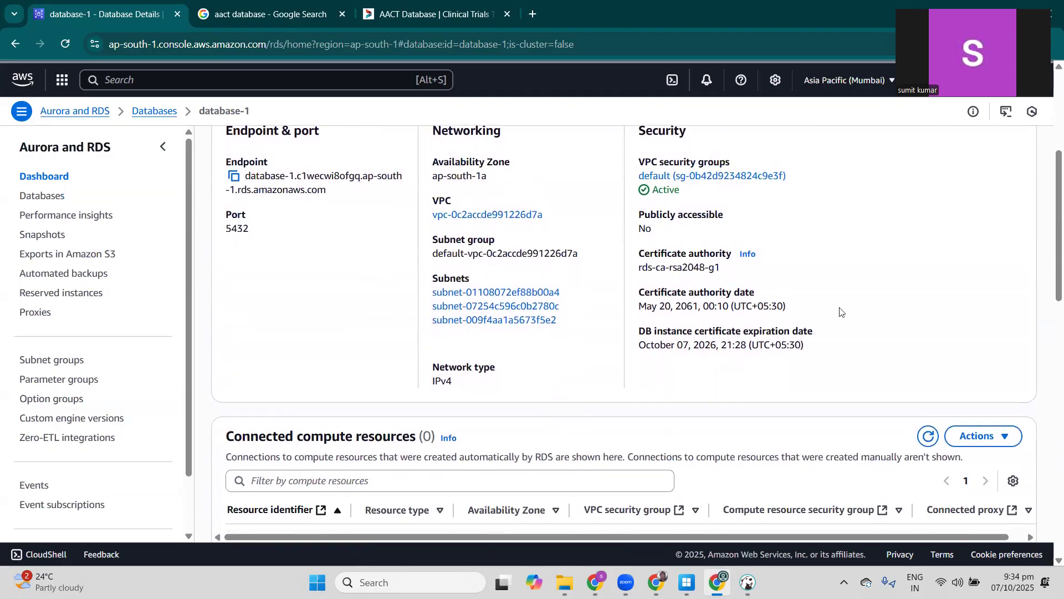
left_click_drag(659, 231, 633, 222)
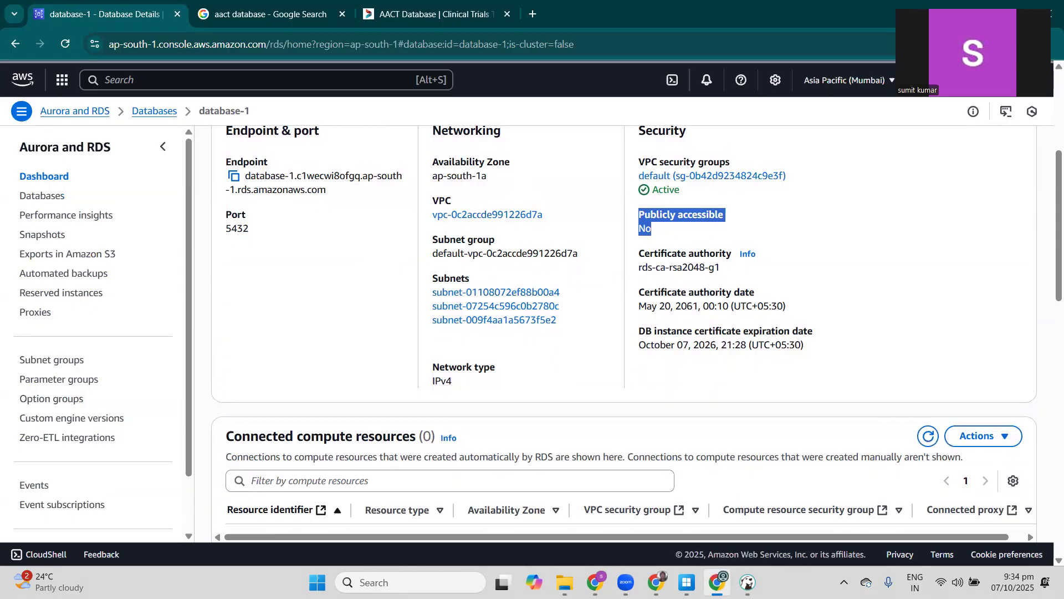
- Switch to DBeaver briefly and return to the database-1 summary in the RDS console
mouse_move(748, 583)
left_click(742, 490)
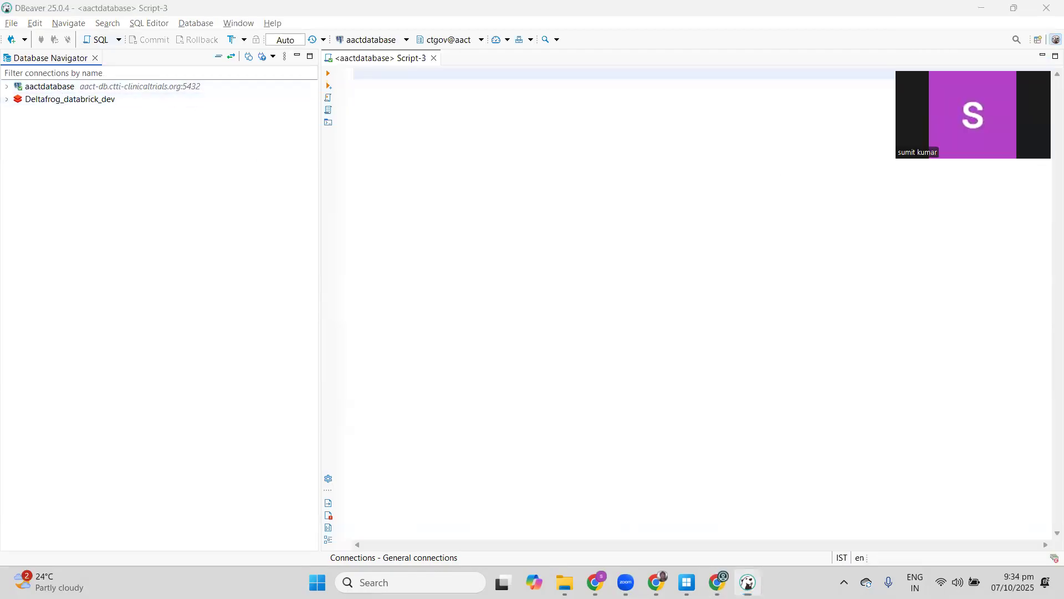
left_click(717, 582)
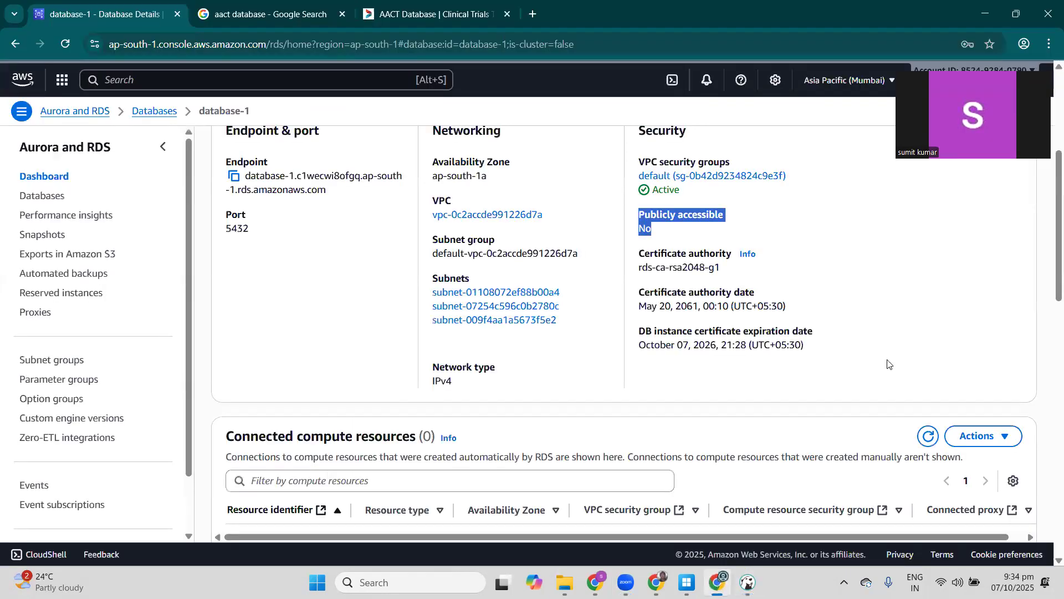
scroll(803, 316, "down", 1)
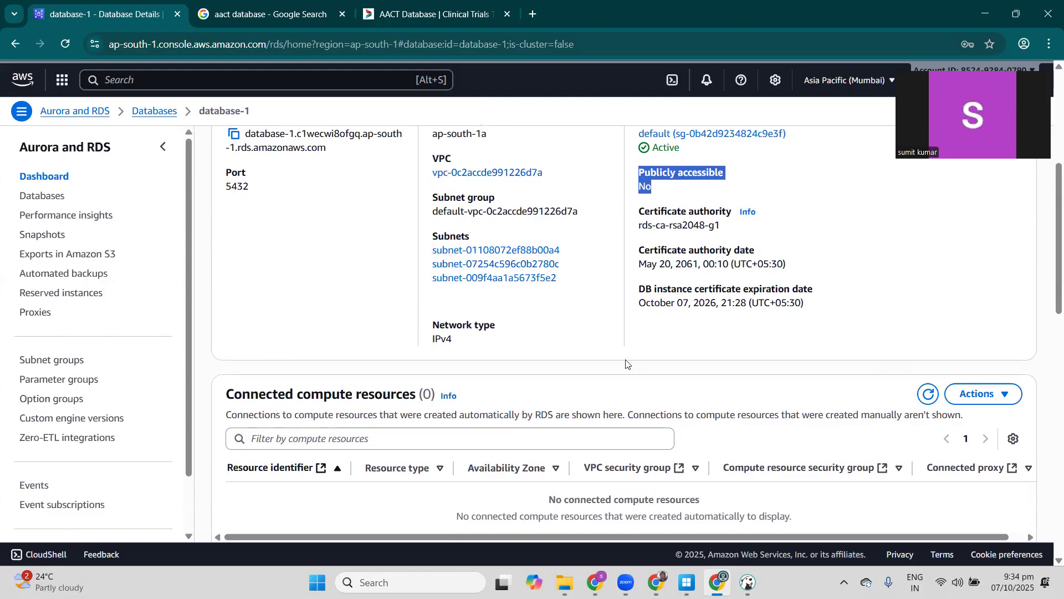
scroll(627, 364, "up", 2)
scroll(728, 310, "up", 2)
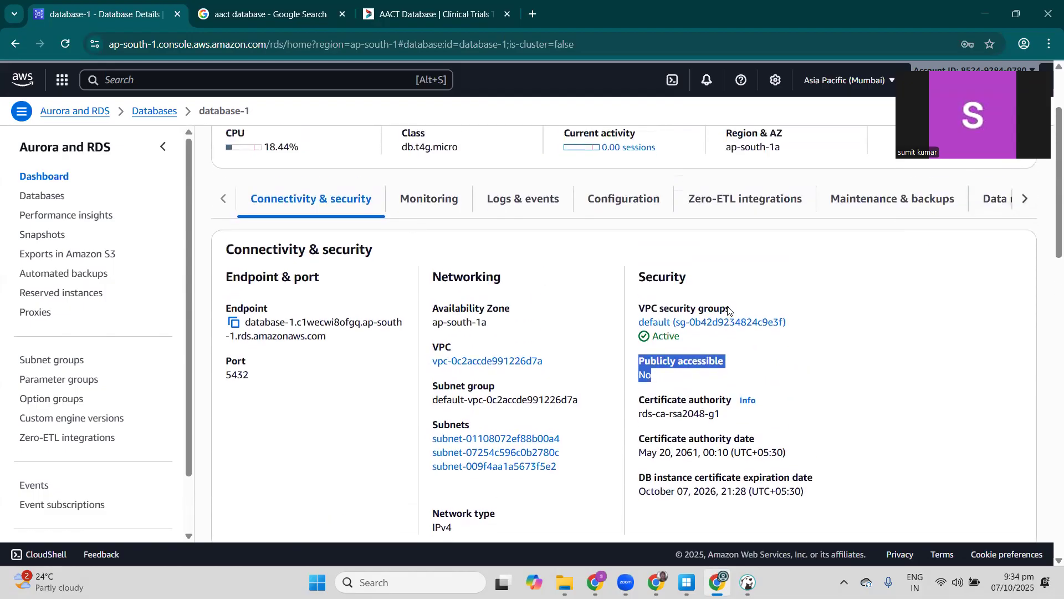
scroll(804, 311, "up", 2)
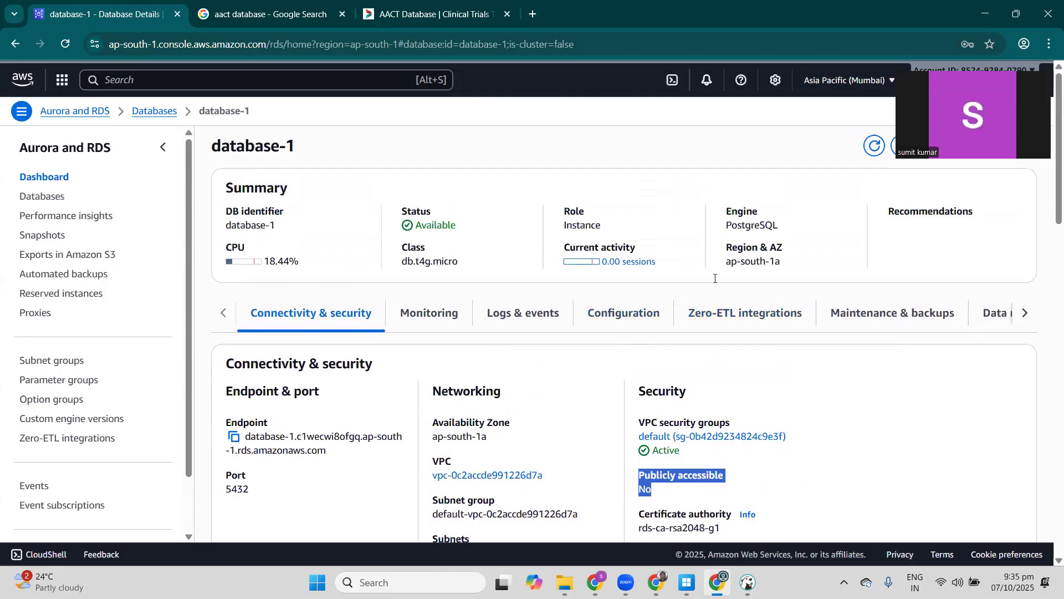
- Look through the logs and events and the configuration of database-1, and return to its connectivity and security details
left_click(435, 327)
left_click(528, 321)
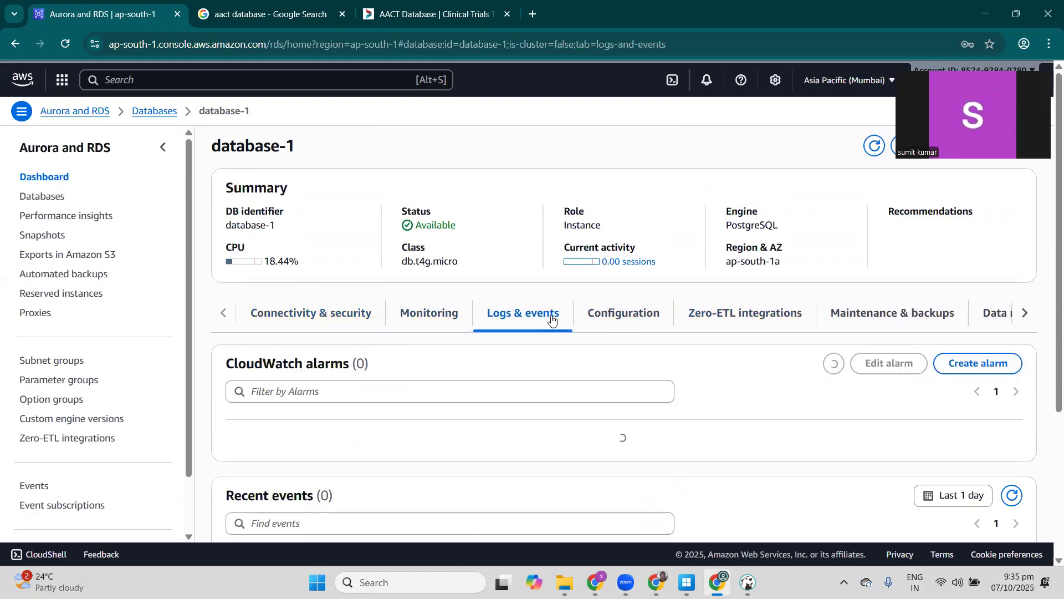
left_click(627, 325)
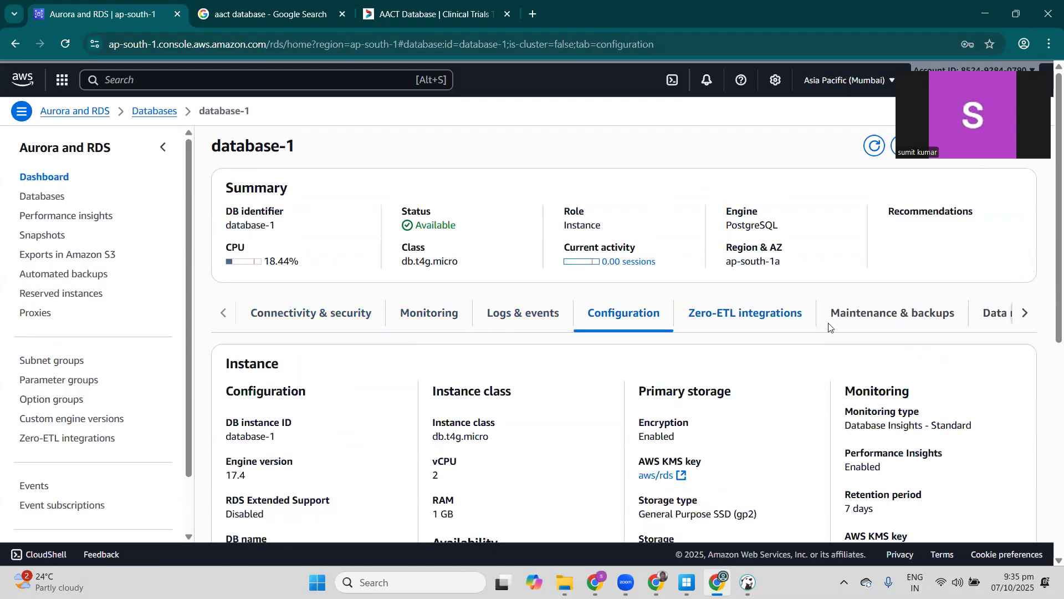
left_click(329, 325)
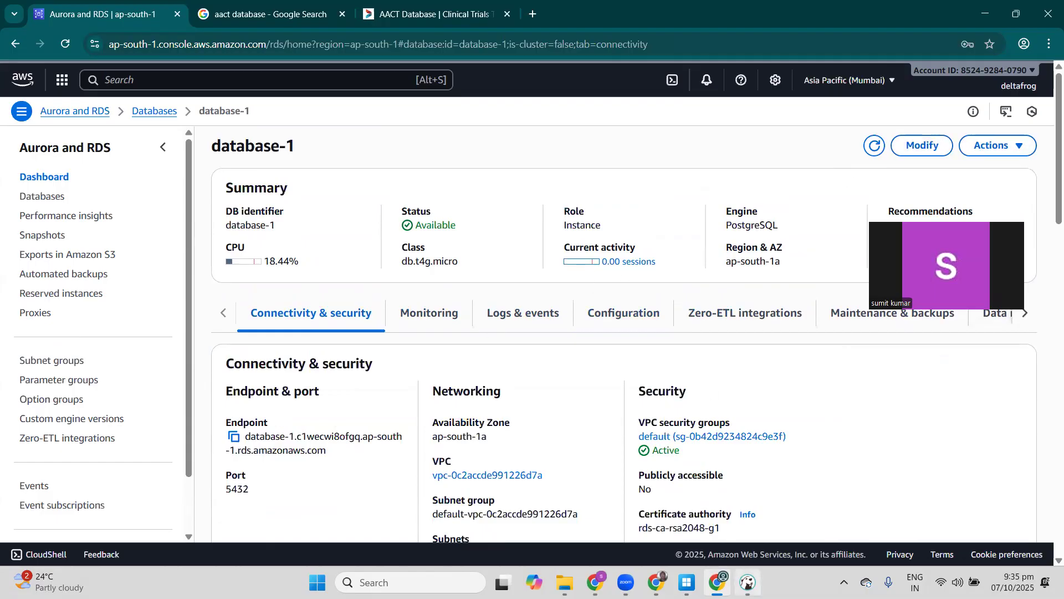
- Open the modification form for database-1 and look through its settings, from credentials and storage to backup and maintenance
left_click(917, 146)
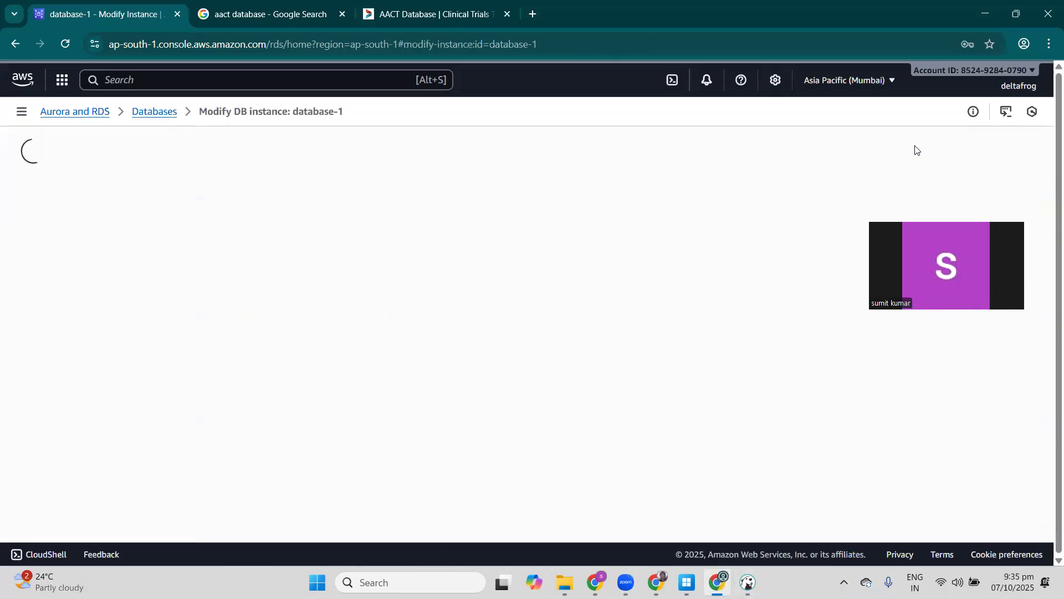
scroll(545, 359, "down", 3)
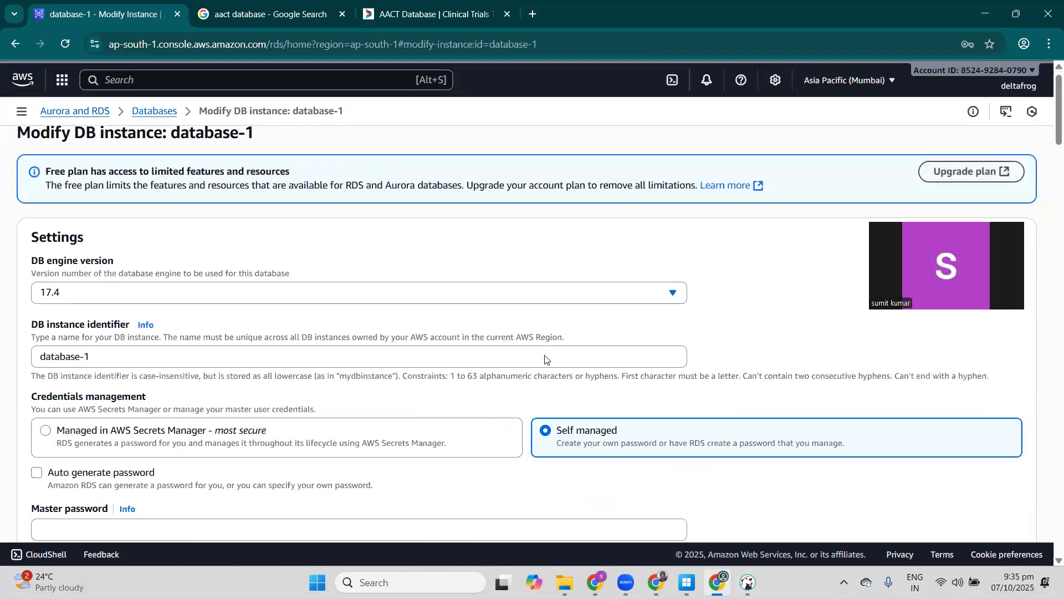
scroll(545, 359, "down", 8)
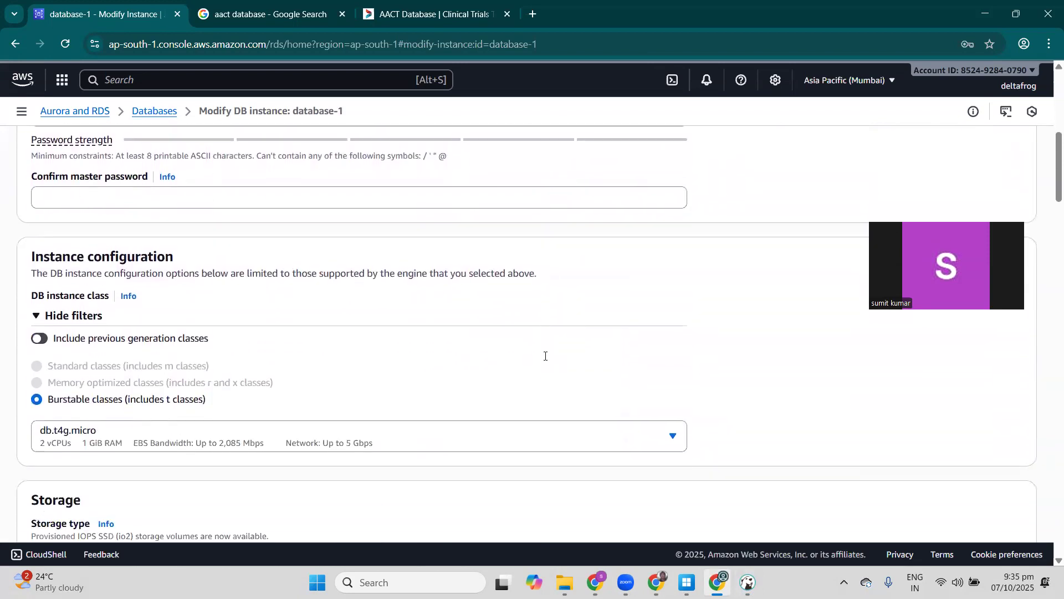
scroll(545, 359, "down", 4)
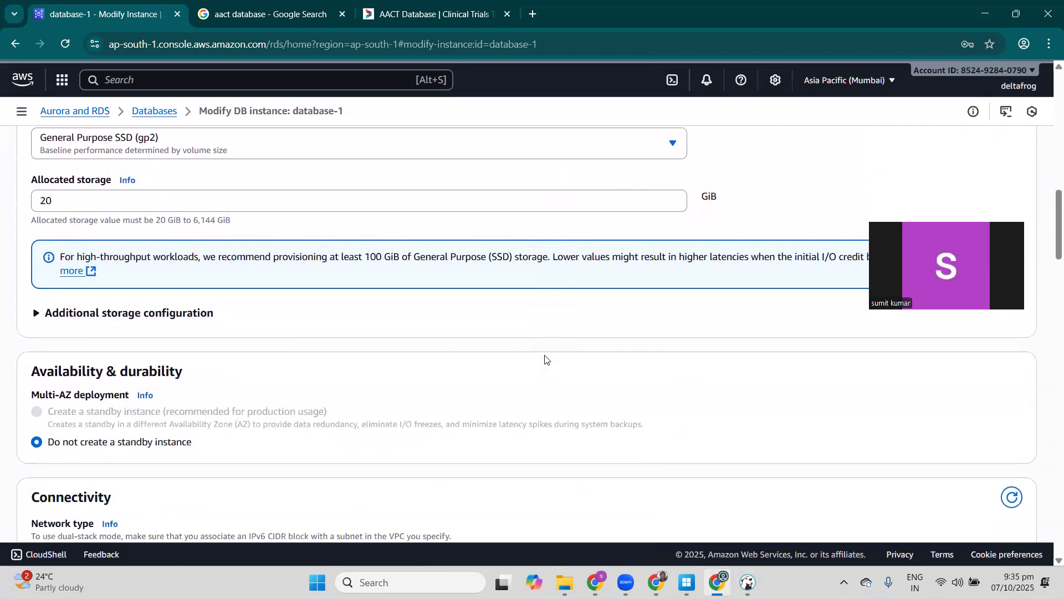
scroll(234, 360, "down", 7)
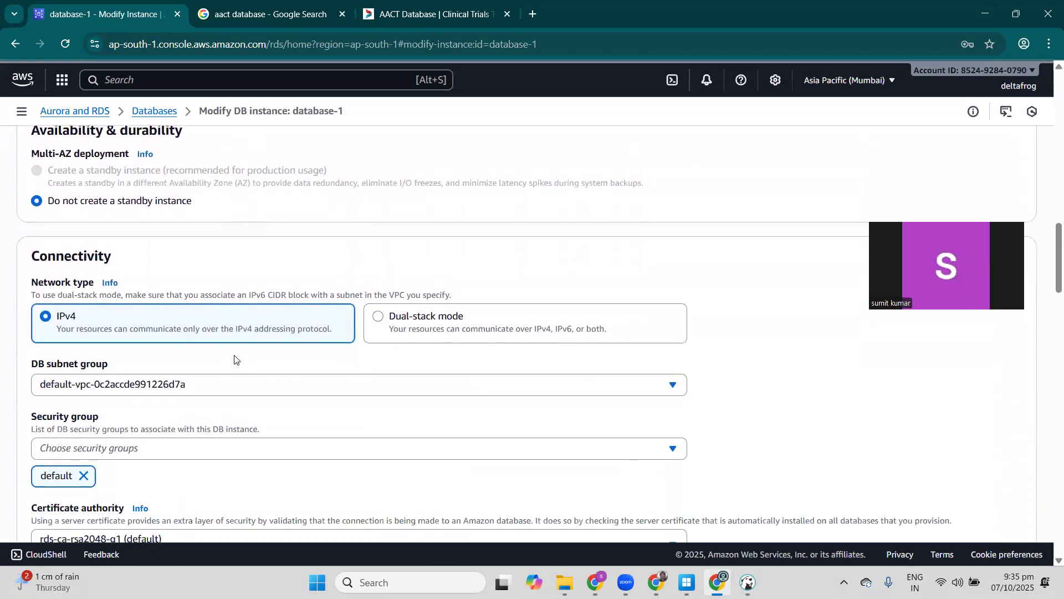
scroll(234, 359, "down", 6)
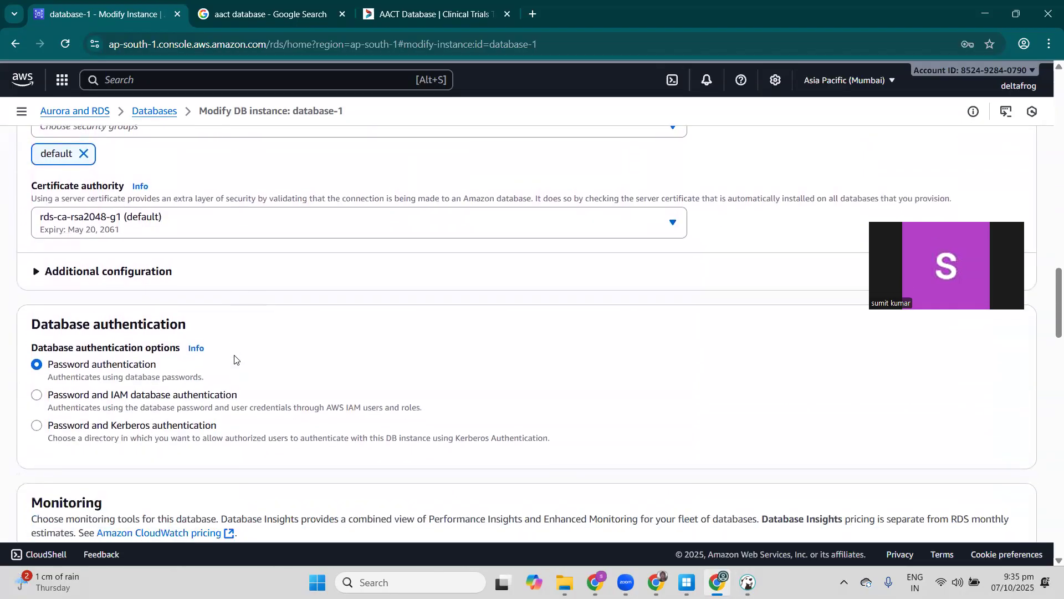
scroll(234, 360, "down", 4)
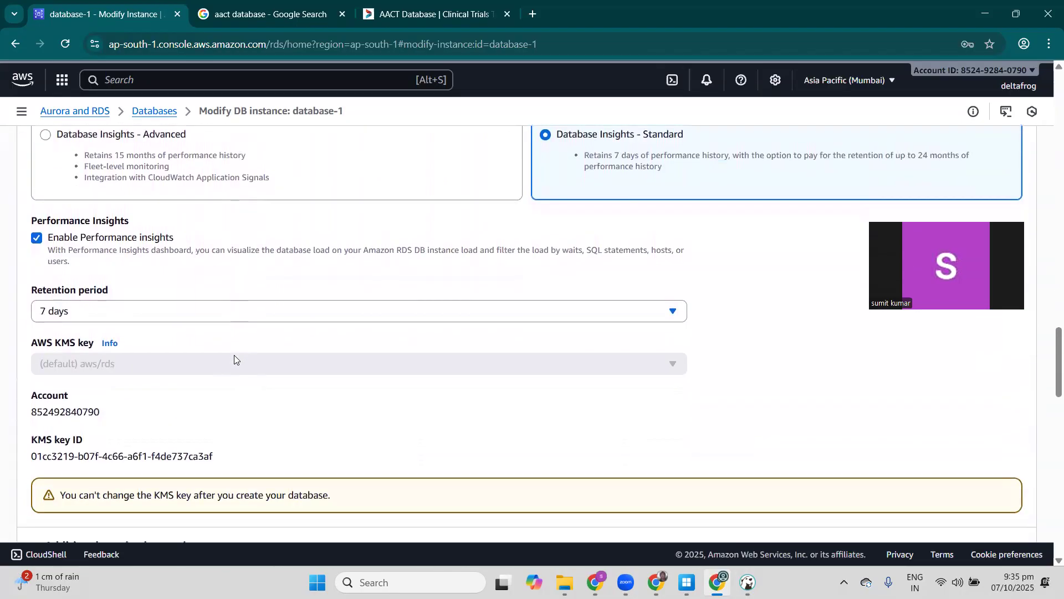
scroll(164, 367, "down", 8)
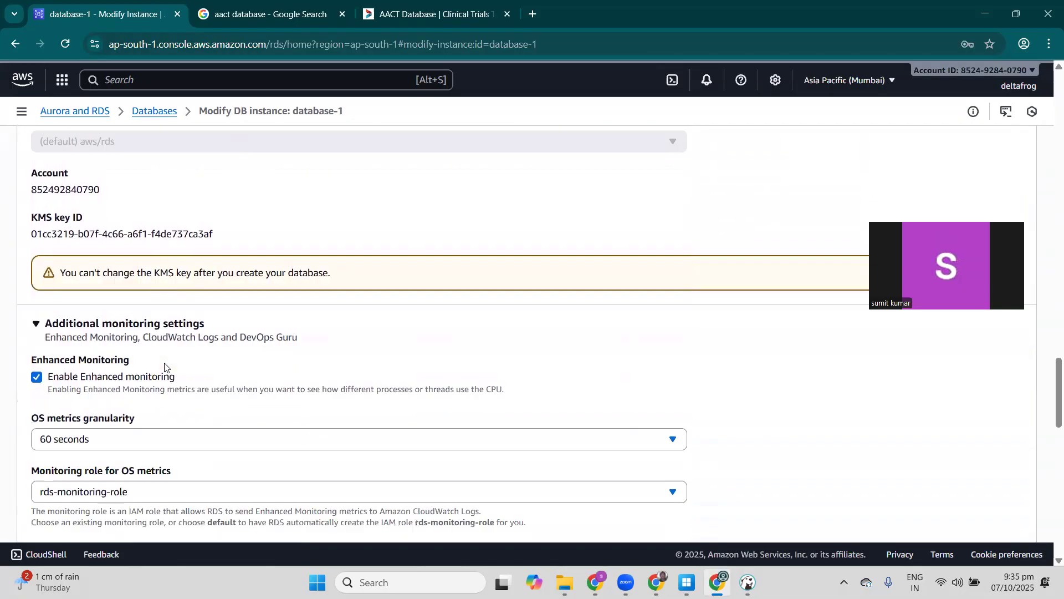
scroll(164, 367, "down", 7)
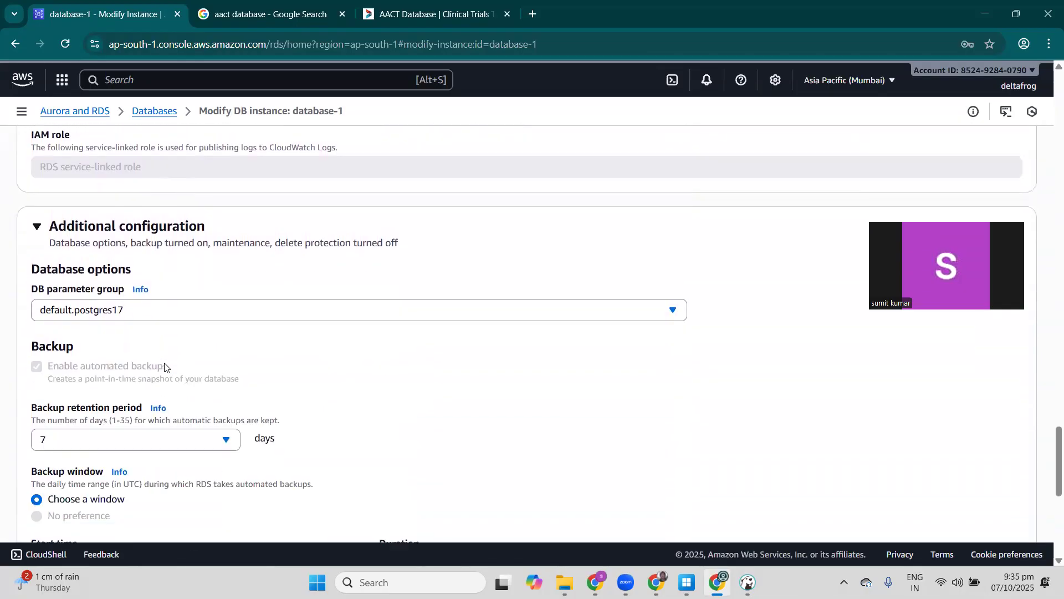
scroll(164, 367, "down", 1)
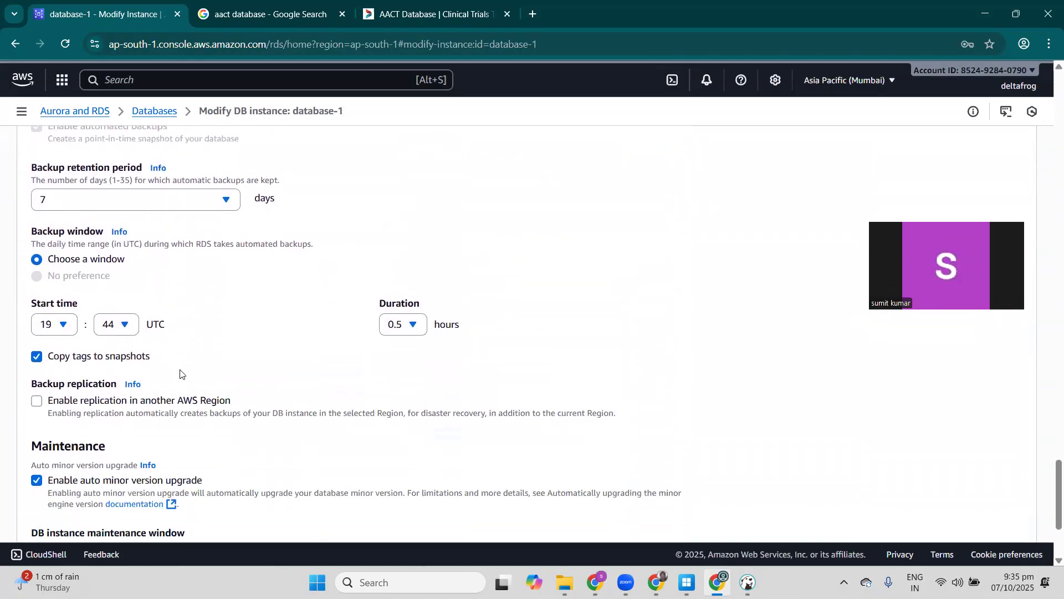
scroll(179, 374, "down", 3)
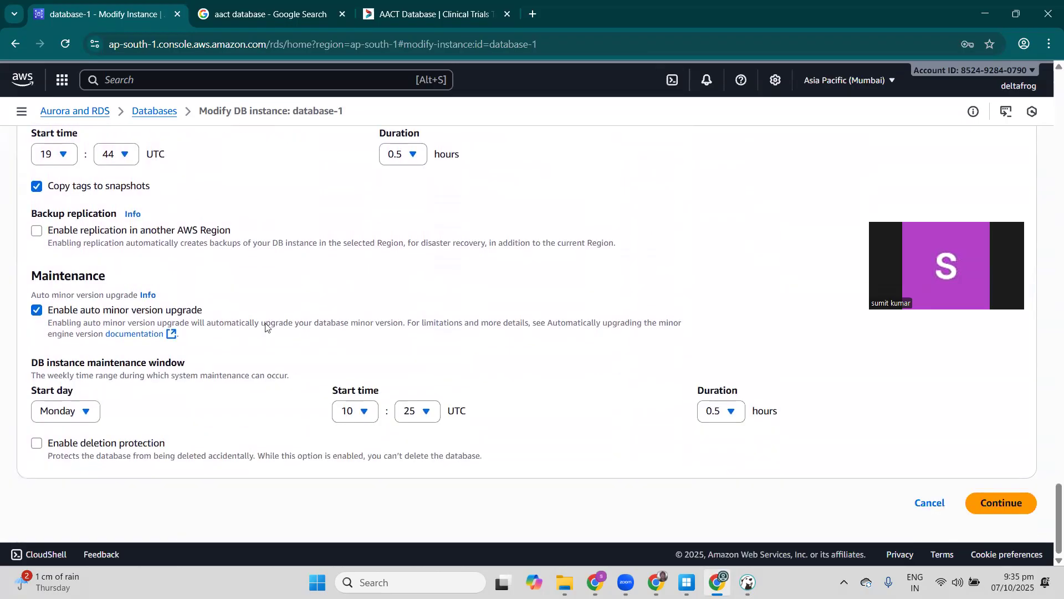
scroll(265, 327, "up", 12)
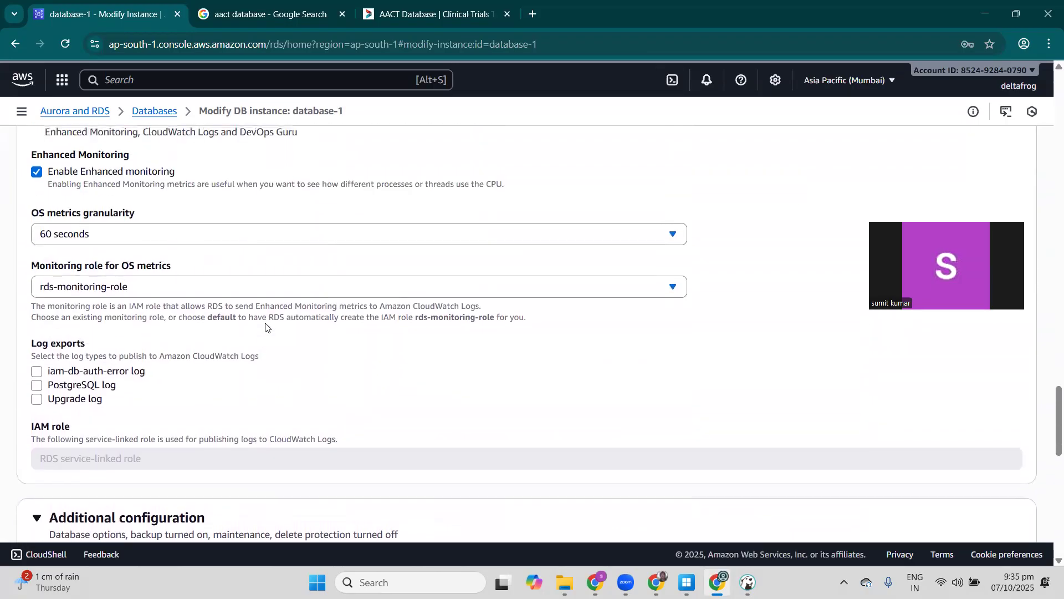
- Expand the additional connectivity configuration of database-1 and set public access to Publicly accessible
scroll(265, 327, "up", 10)
scroll(265, 327, "up", 6)
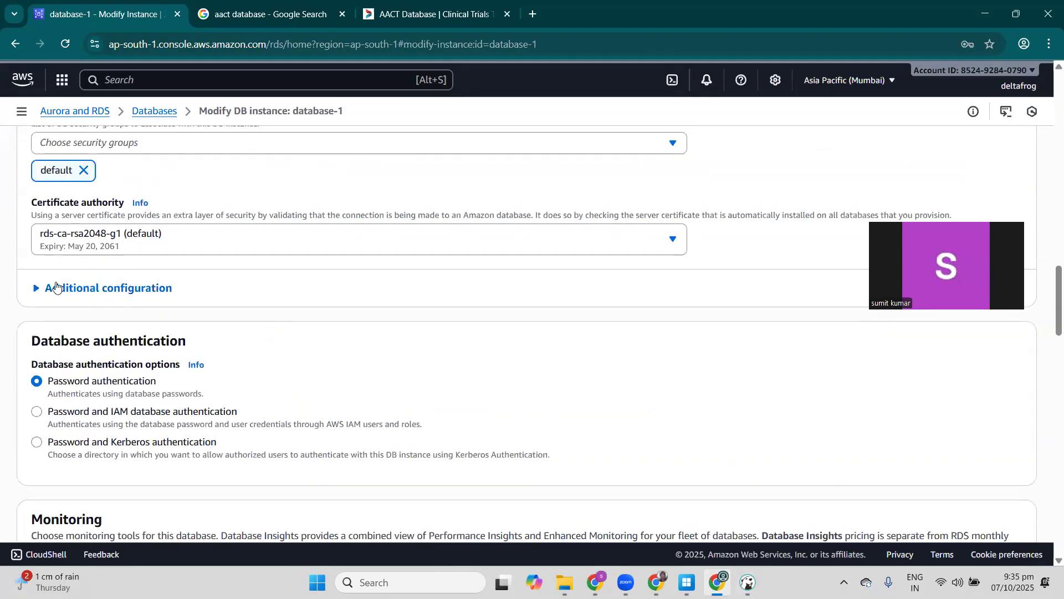
left_click(56, 287)
left_click(36, 331)
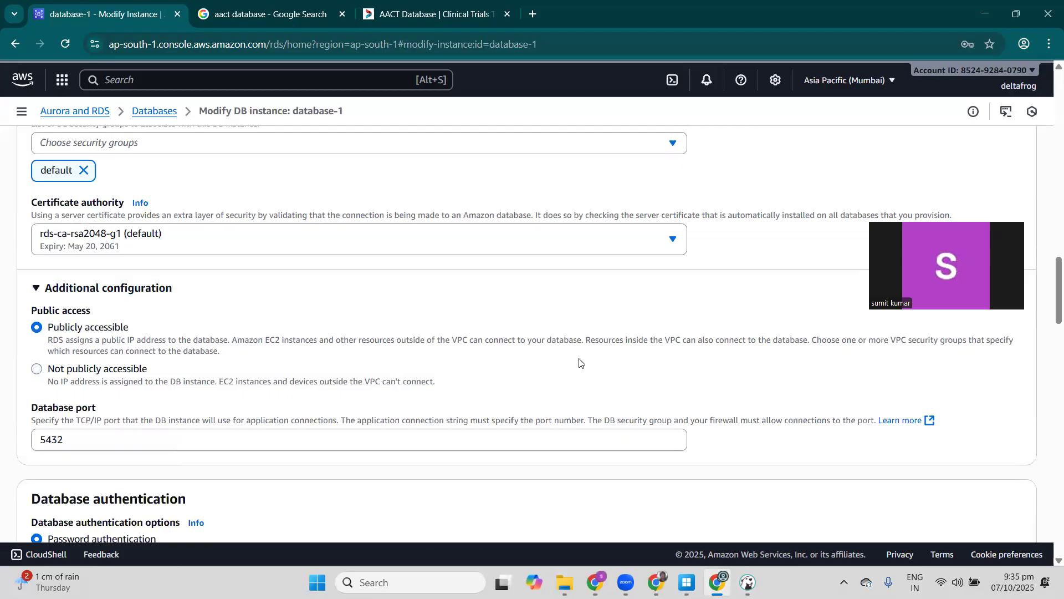
- Continue to the summary of modifications and submit the database-1 change for the next scheduled maintenance window
scroll(721, 330, "up", 20)
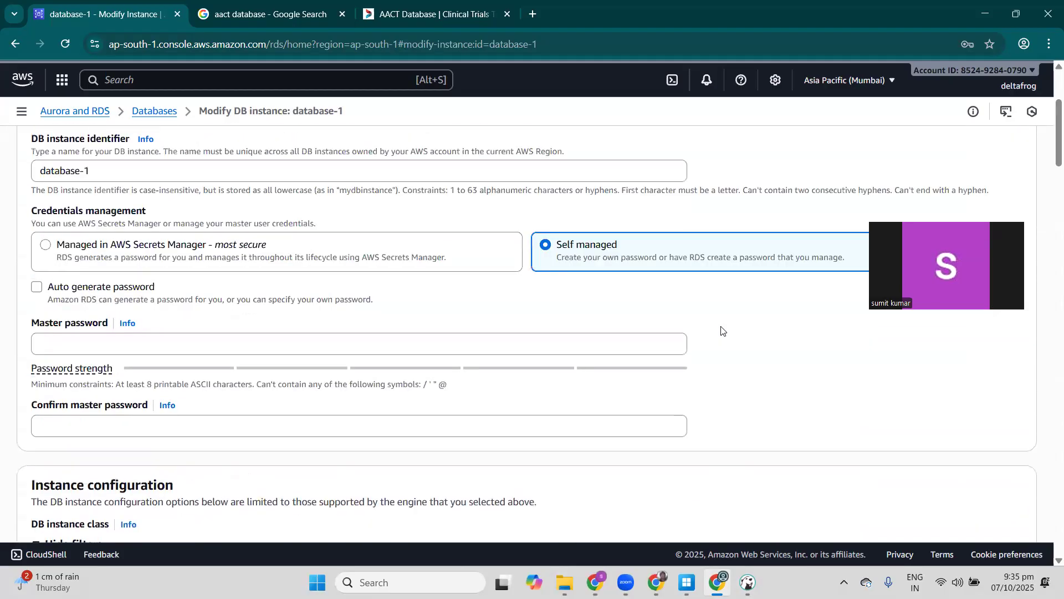
scroll(721, 330, "down", 20)
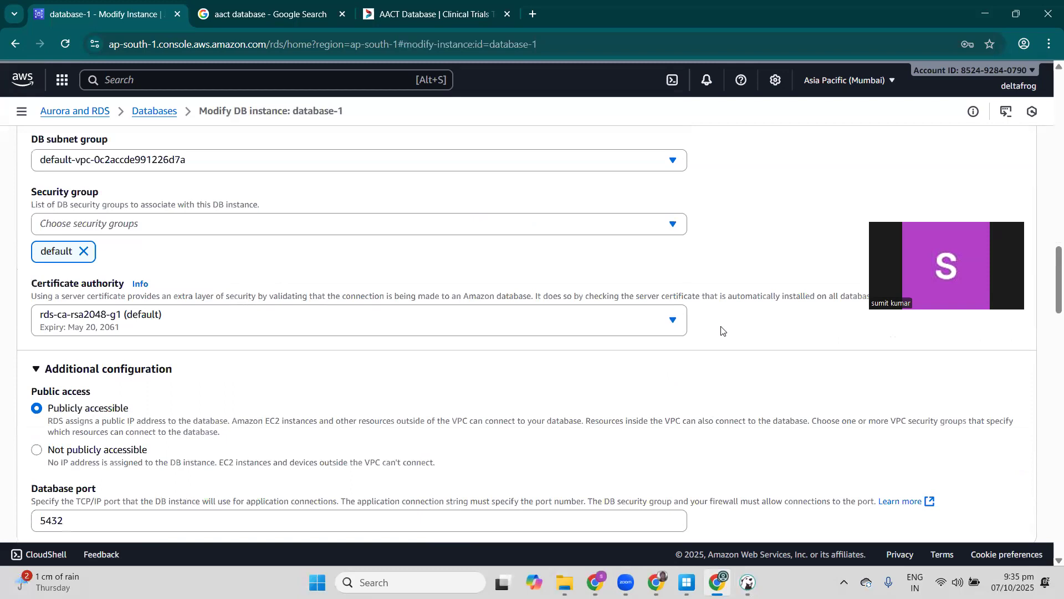
scroll(721, 330, "down", 6)
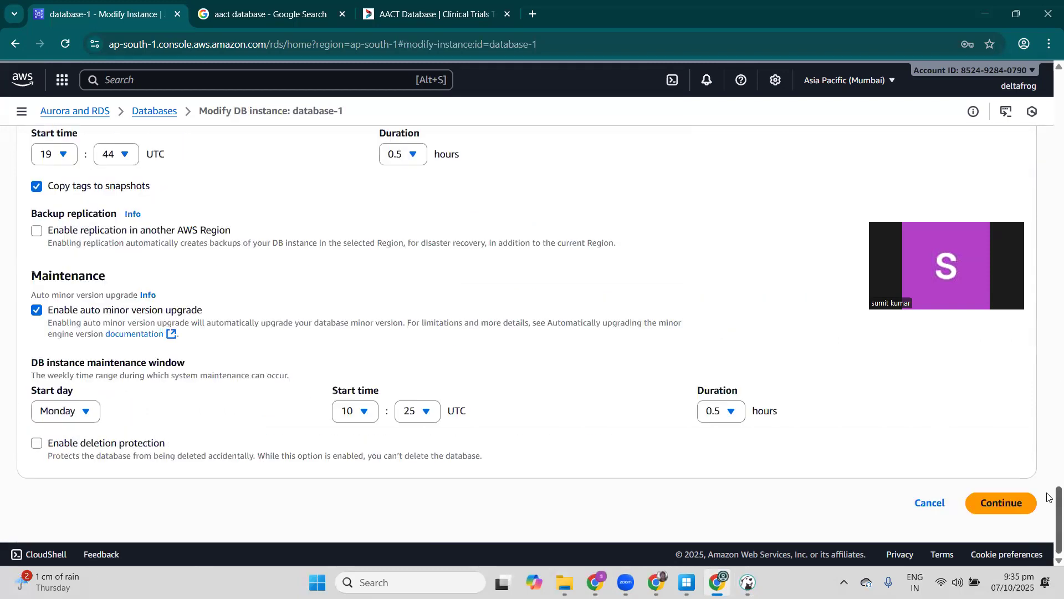
left_click(1001, 505)
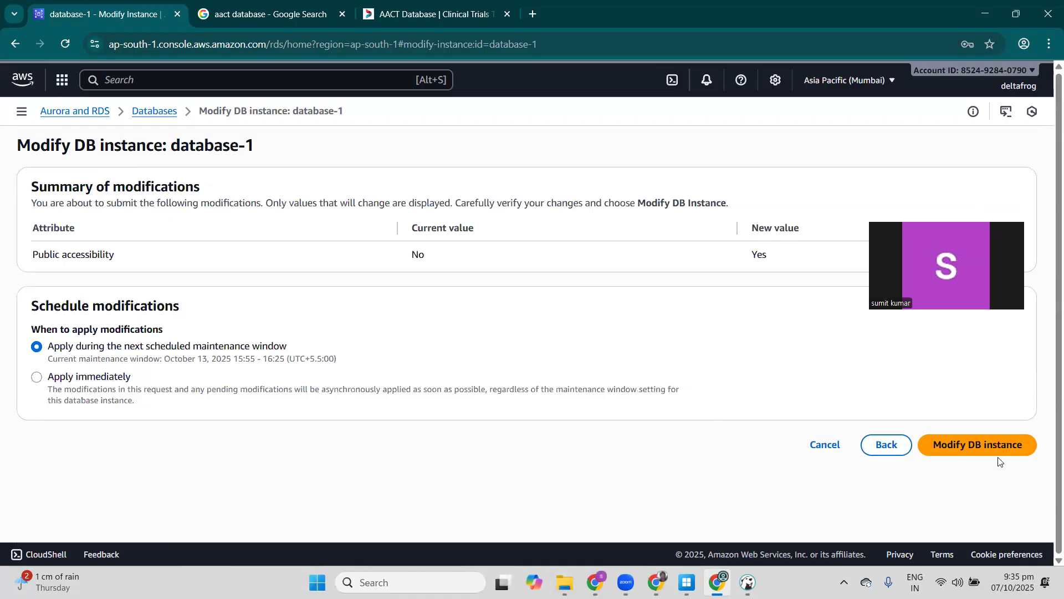
left_click(977, 446)
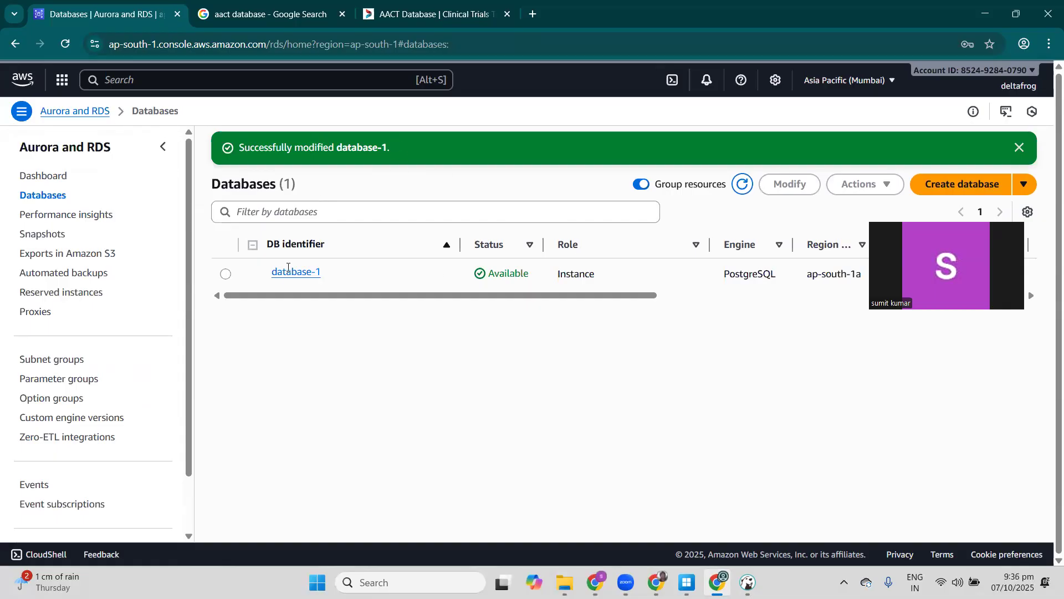
- Open the details of database-1, review its connectivity and security information, and copy its endpoint
left_click(306, 283)
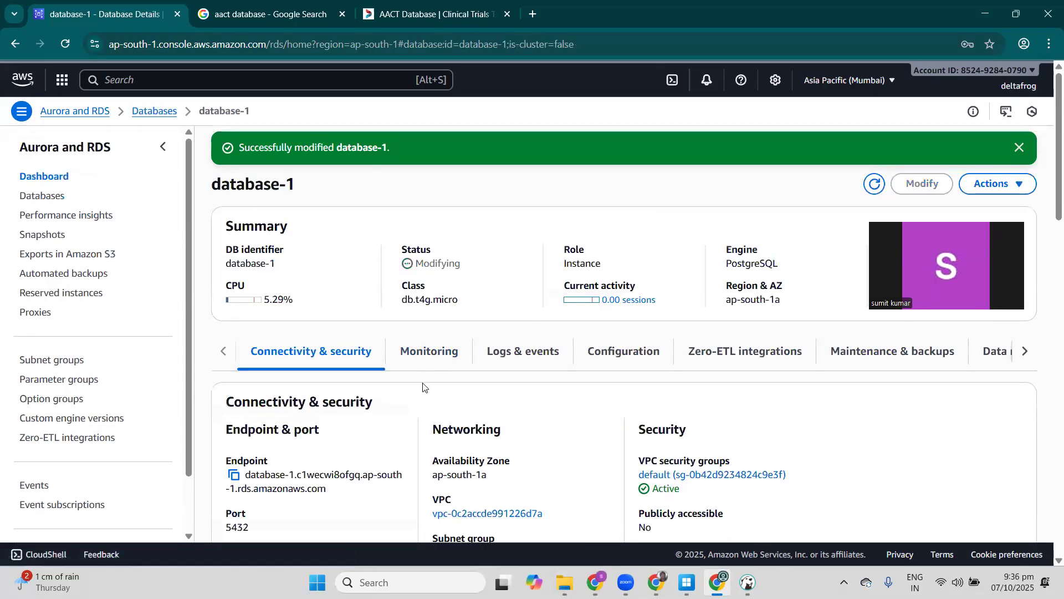
scroll(420, 413, "down", 2)
scroll(420, 413, "down", 1)
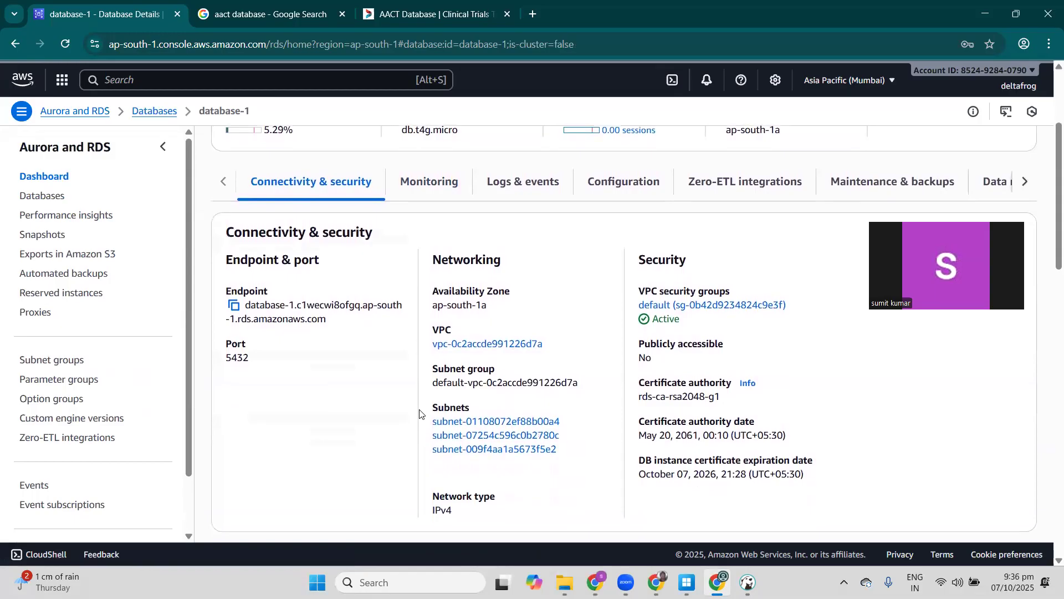
scroll(420, 413, "down", 10)
scroll(419, 414, "up", 10)
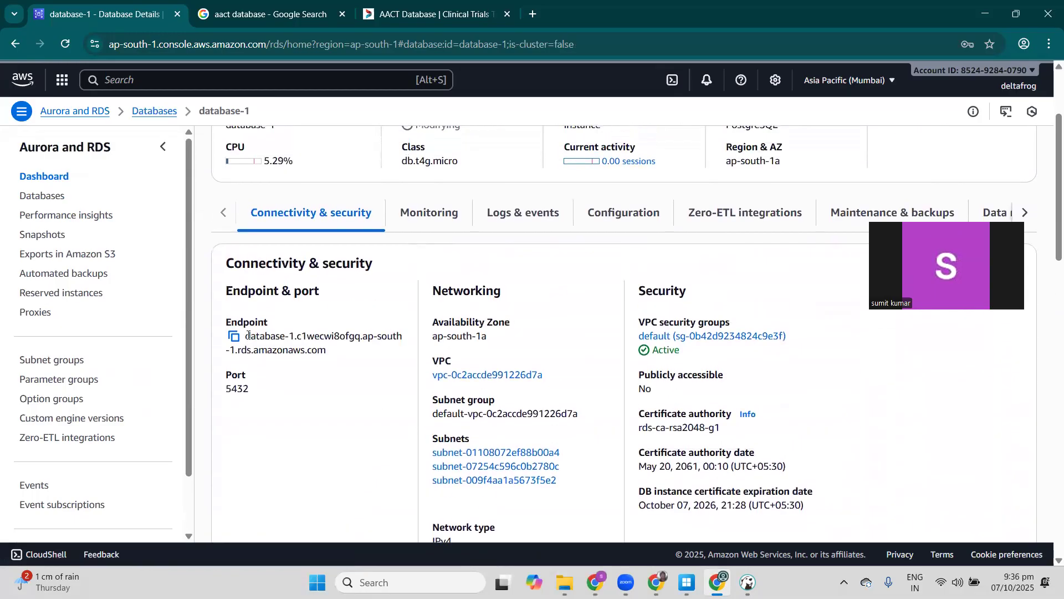
left_click(233, 336)
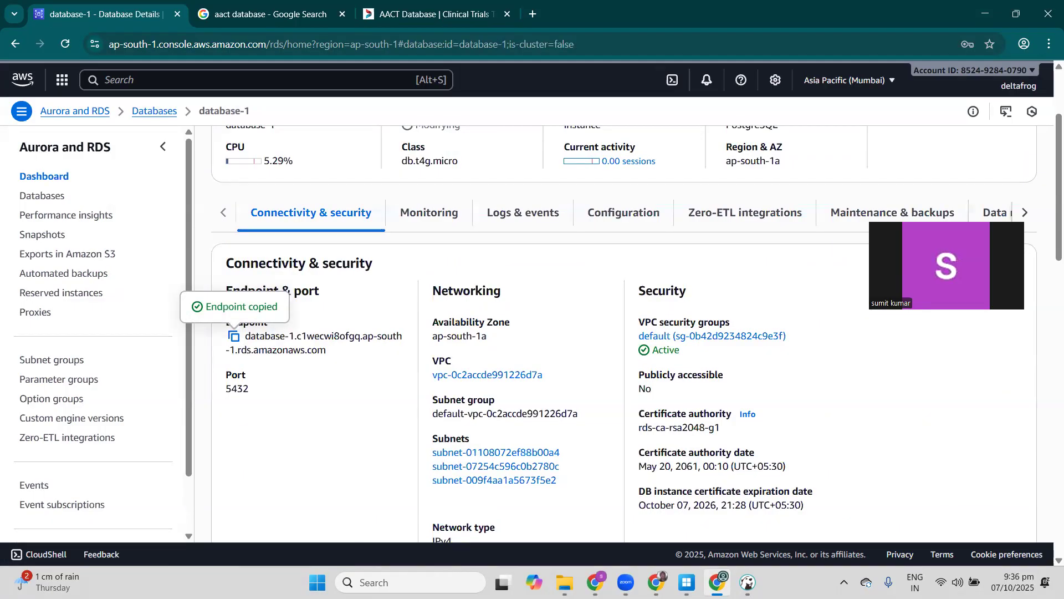
- Switch to DBeaver and start a new database connection using the PostgreSQL driver
key("alt+Tab")
left_click(11, 24)
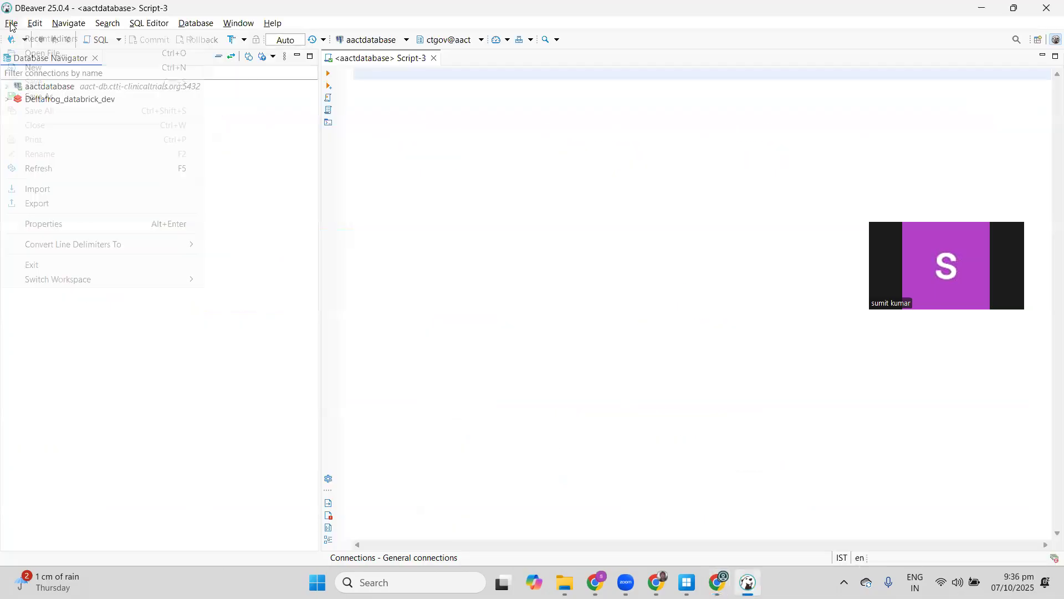
mouse_move(60, 26)
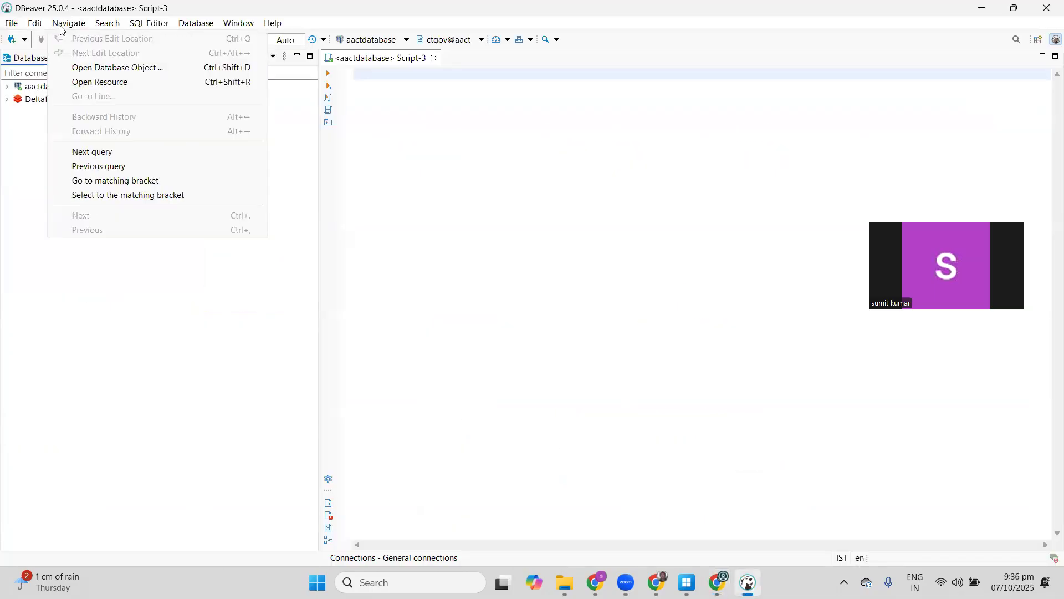
left_click(76, 328)
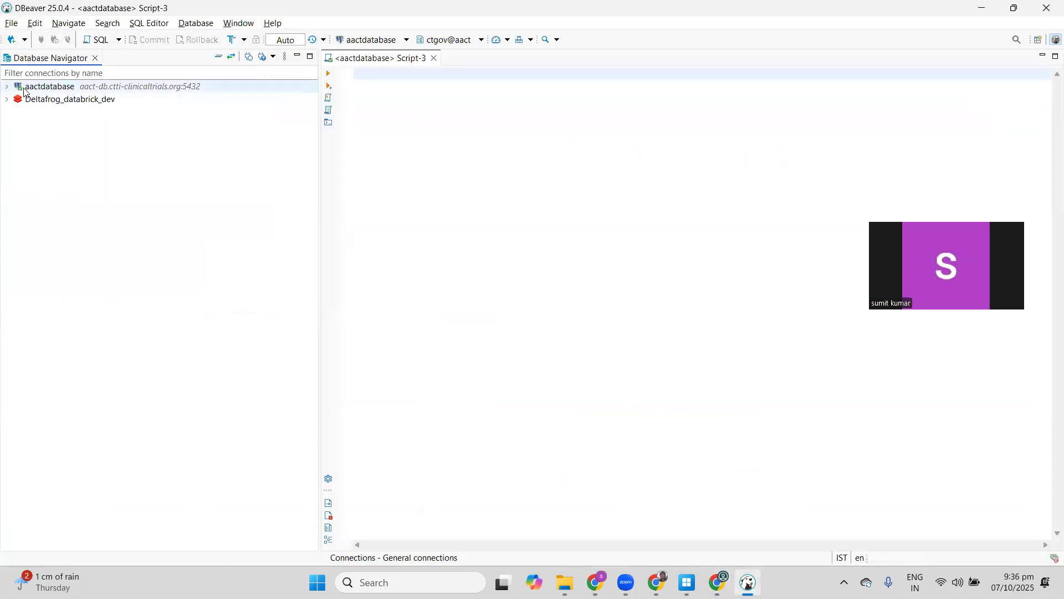
left_click(15, 41)
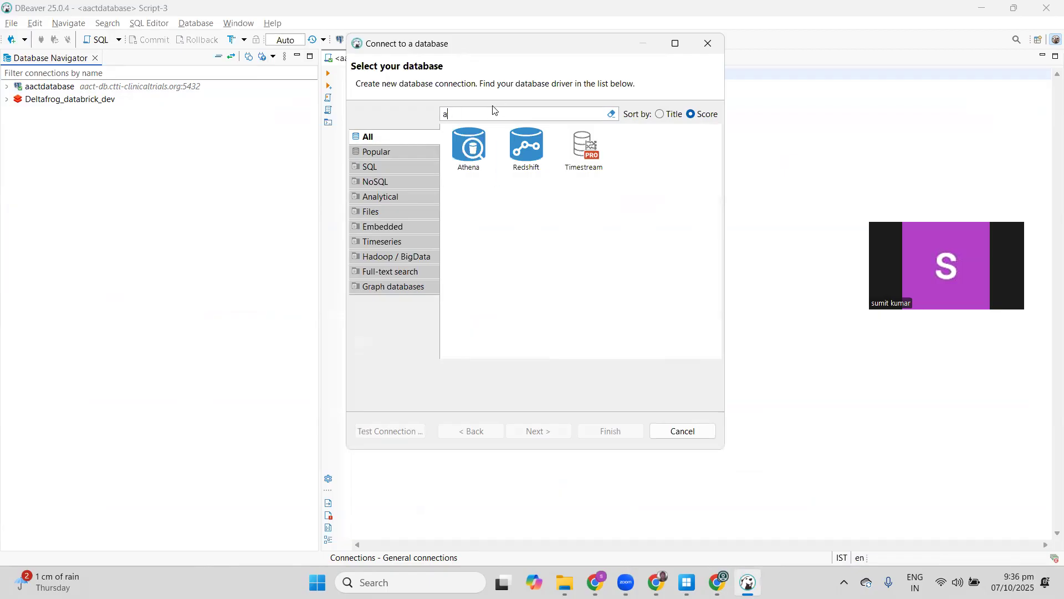
left_click(480, 154)
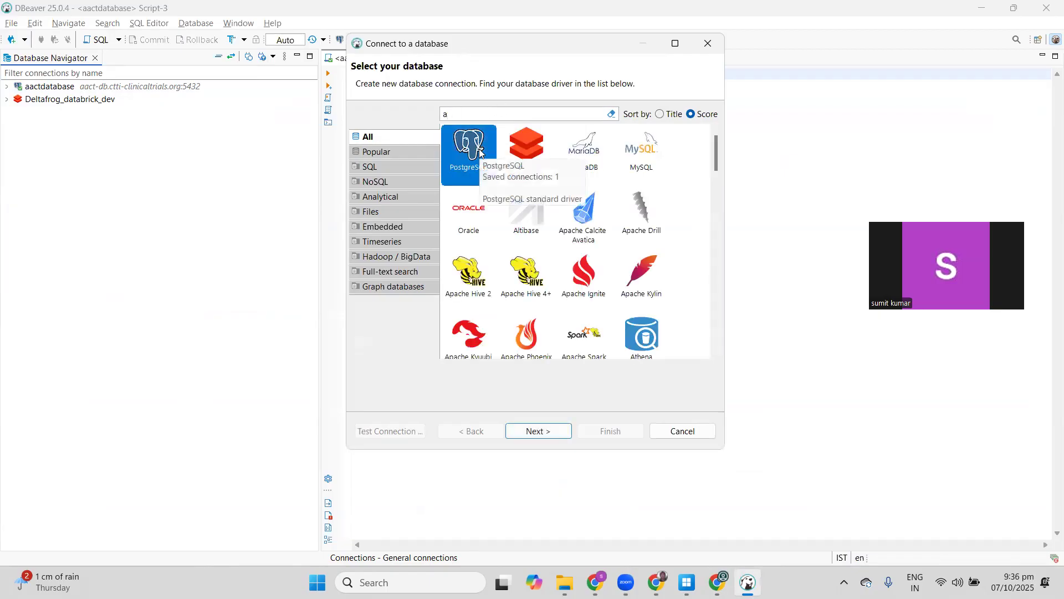
left_click(537, 432)
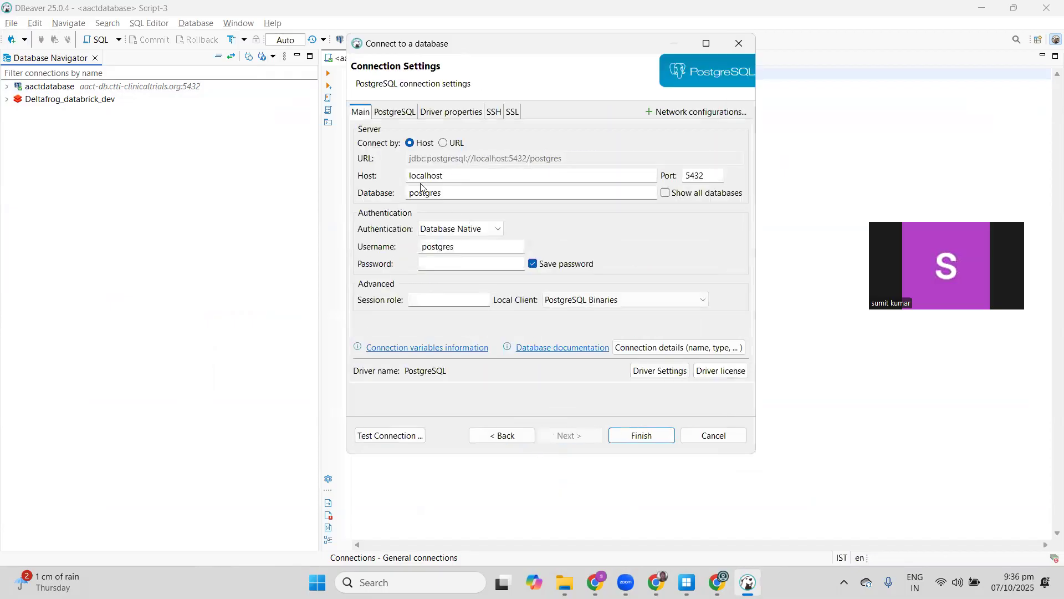
- Keep the connection by Host and set the host to the copied endpoint database-1.c1wecwi8ofgq.ap-south-1.rds.amazonaws.com
left_click(447, 143)
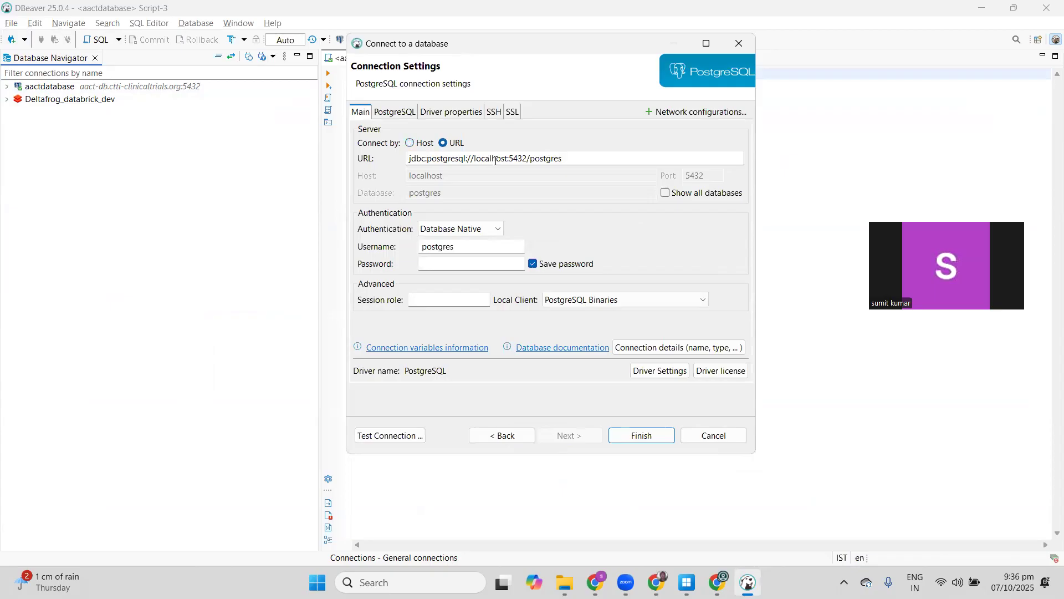
left_click(417, 146)
left_click_drag(444, 175, 406, 181)
key("ctrl+v")
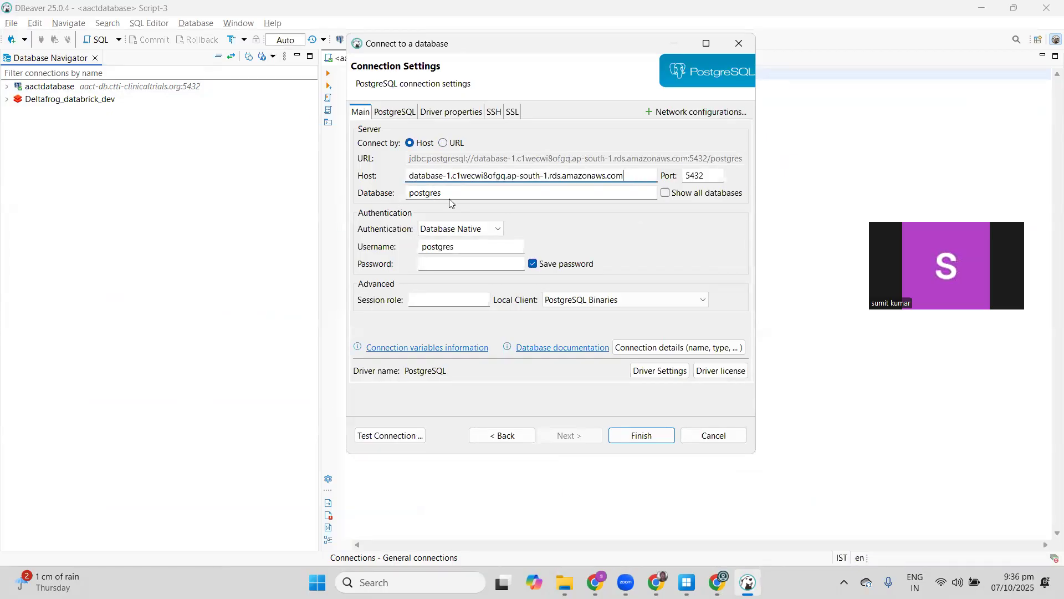
left_click(456, 246)
- Switch back to the RDS console and look through the database-1 page for the remaining connection details
left_click(726, 580)
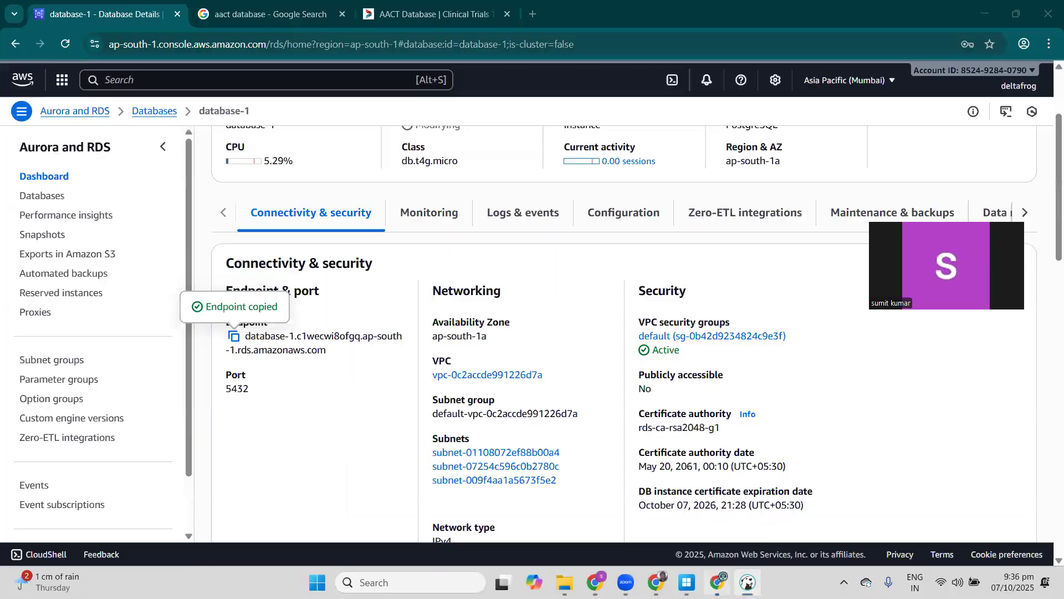
scroll(338, 403, "down", 3)
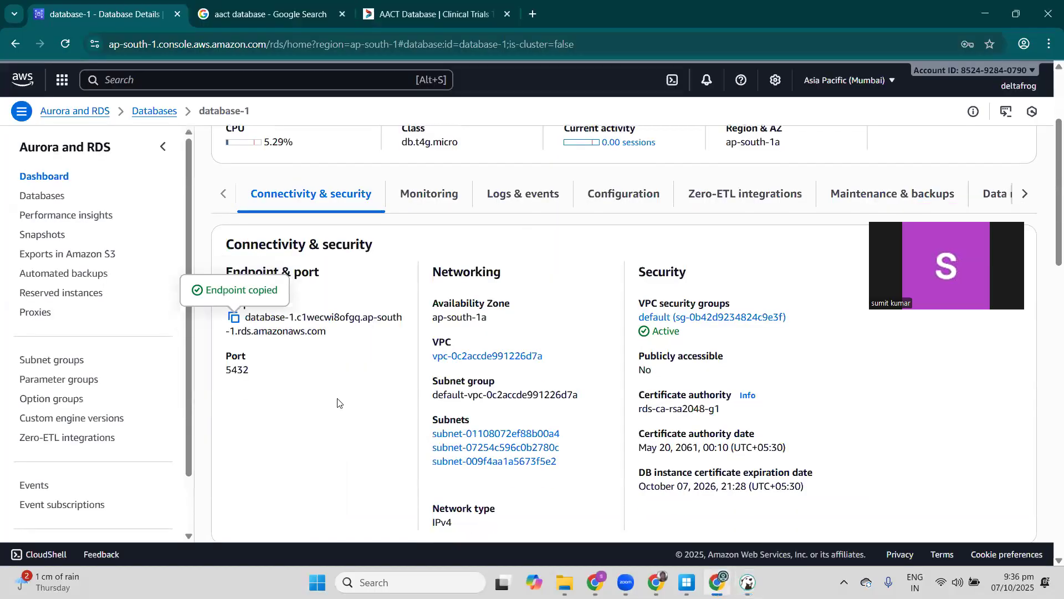
scroll(338, 403, "down", 5)
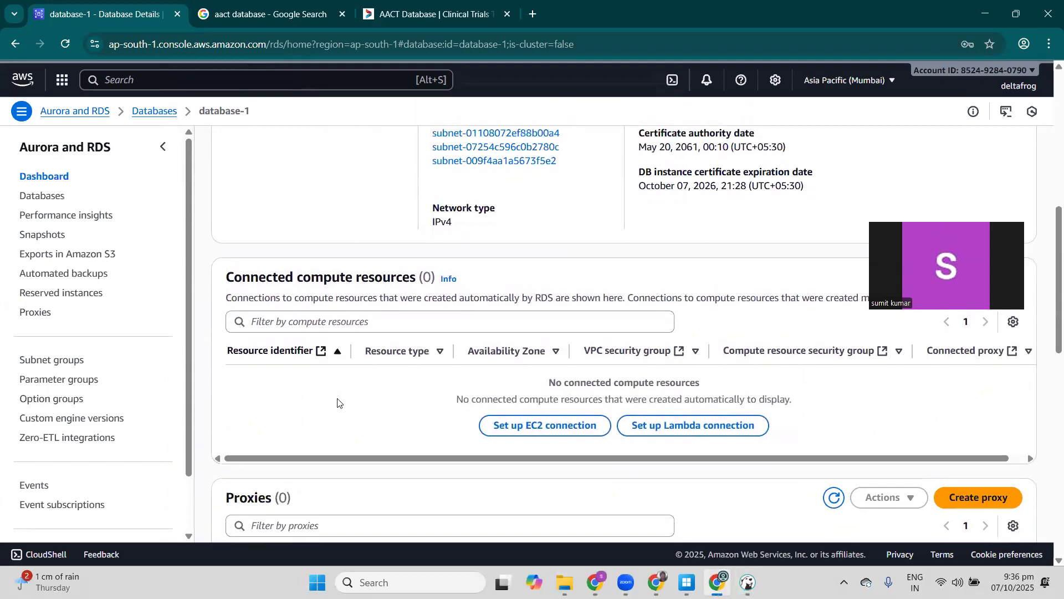
scroll(338, 403, "up", 8)
scroll(337, 403, "up", 2)
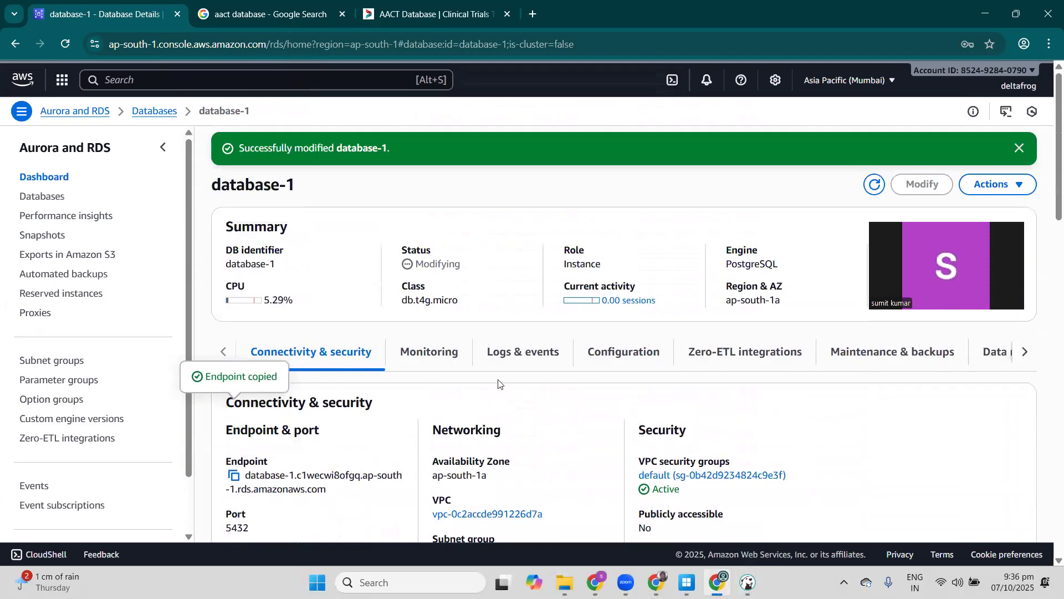
- Look through database-1's connectivity, security and public-access details, and dismiss the modification notice
scroll(552, 387, "down", 3)
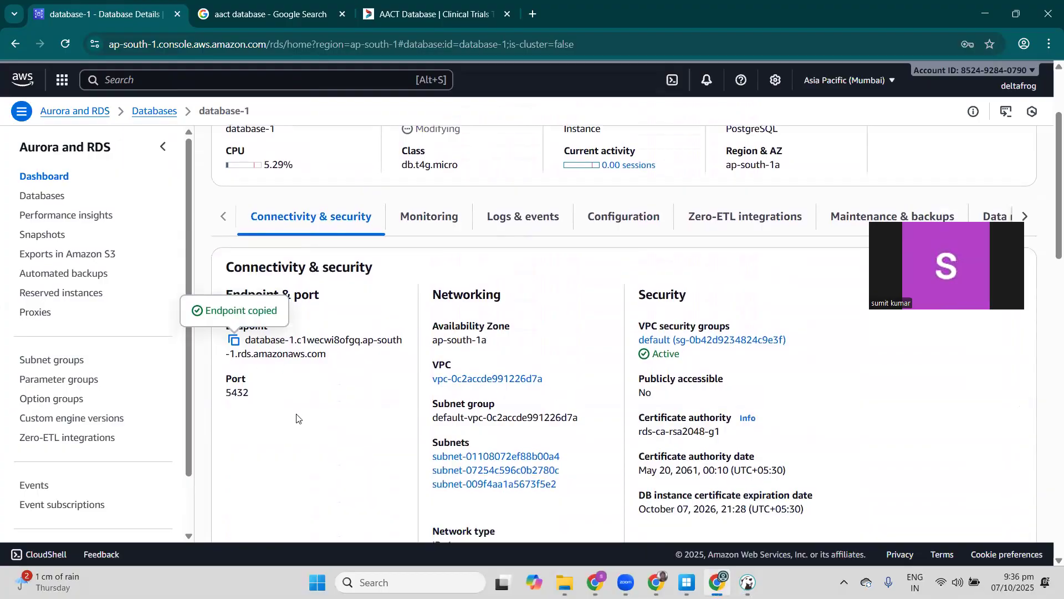
scroll(297, 419, "down", 5)
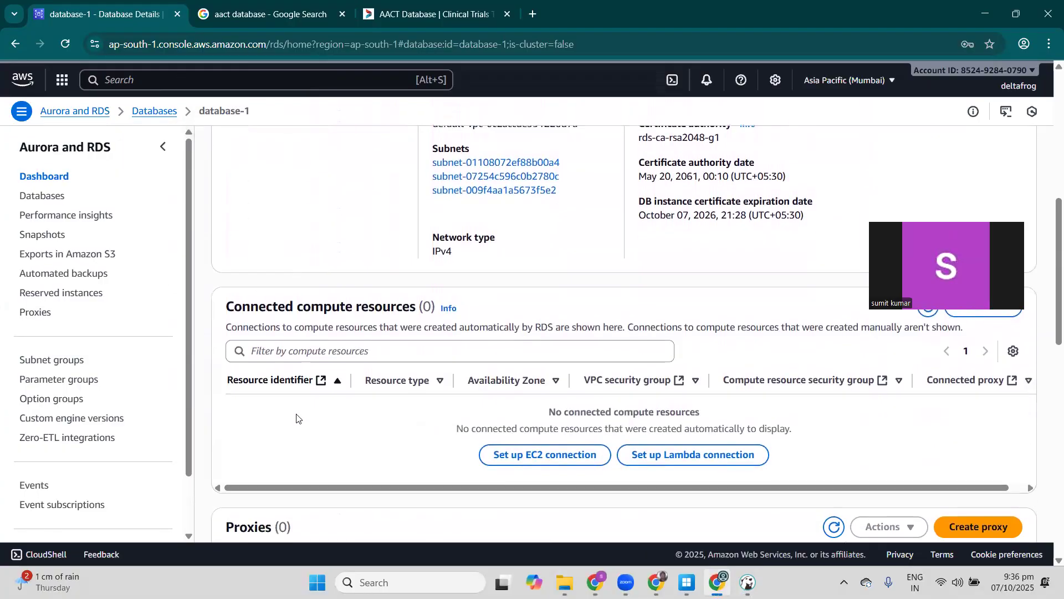
scroll(296, 418, "down", 4)
scroll(297, 418, "up", 10)
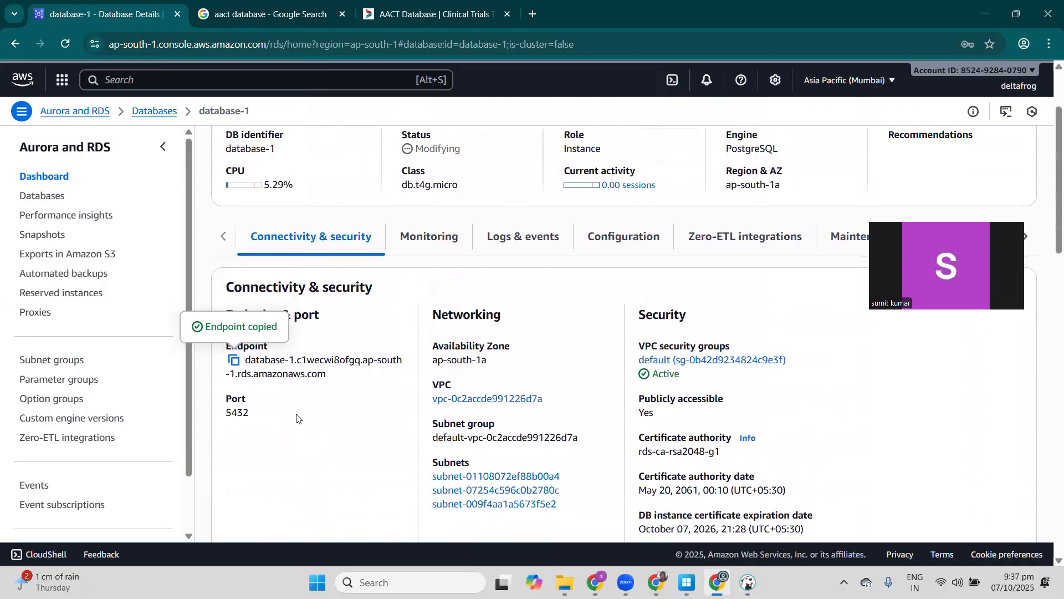
scroll(297, 419, "down", 2)
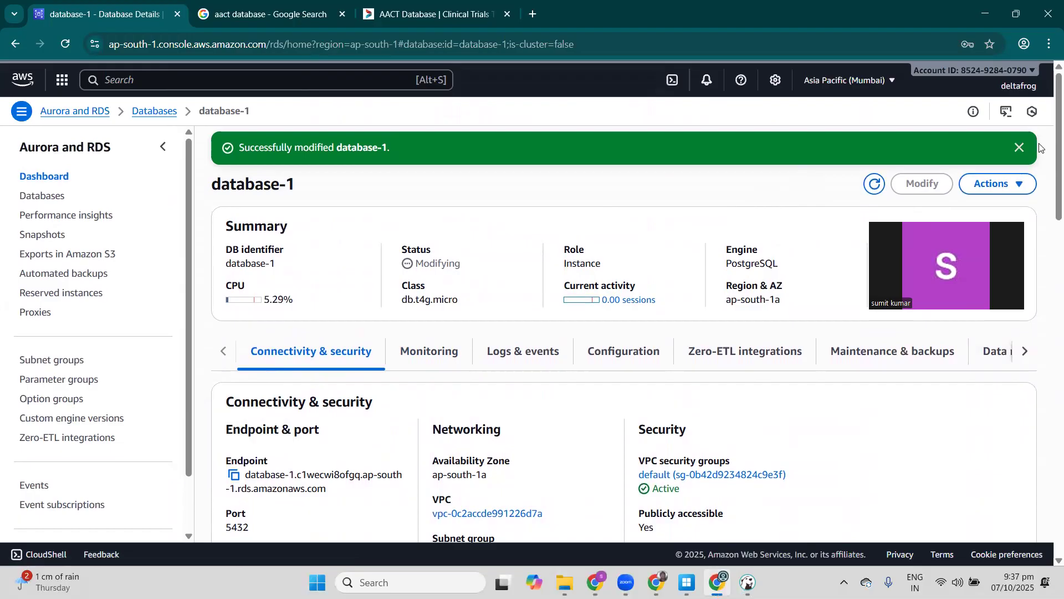
left_click(1019, 148)
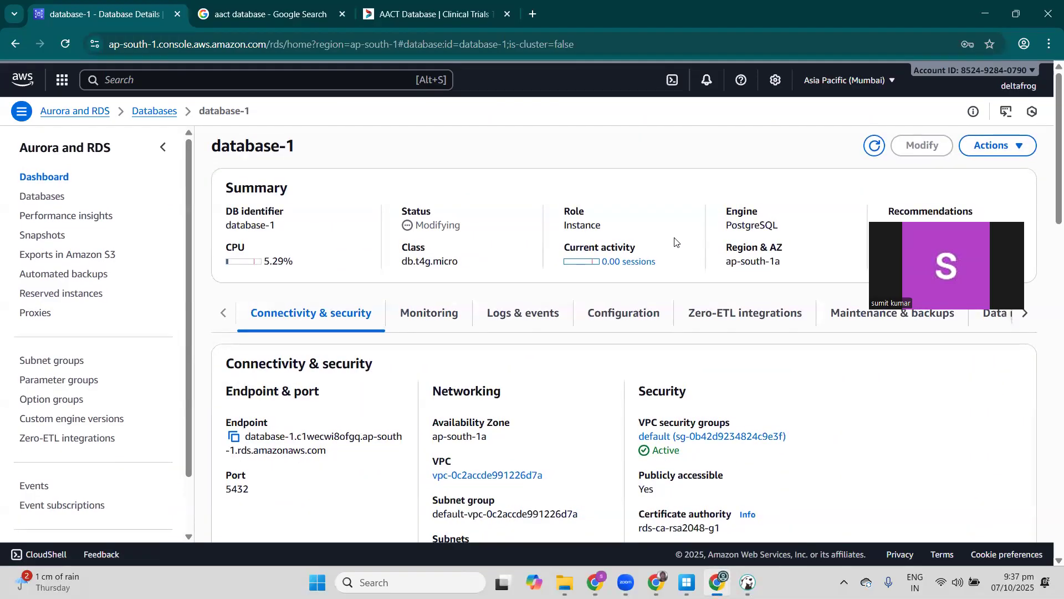
- Open the modification settings of database-1 from the database list and review its identifier, credentials, instance, storage and connectivity options
left_click(155, 110)
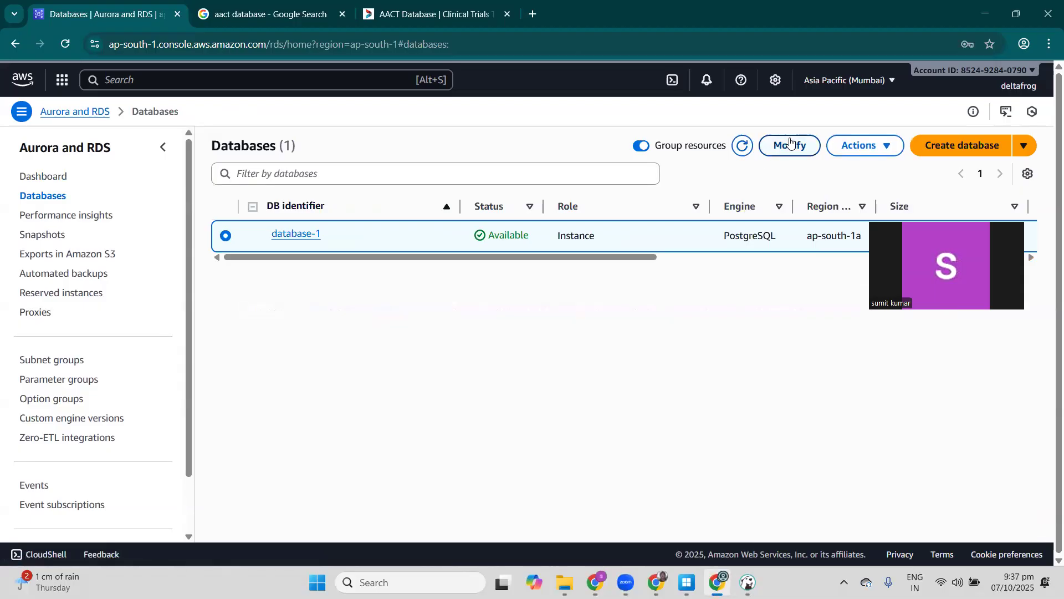
left_click(791, 144)
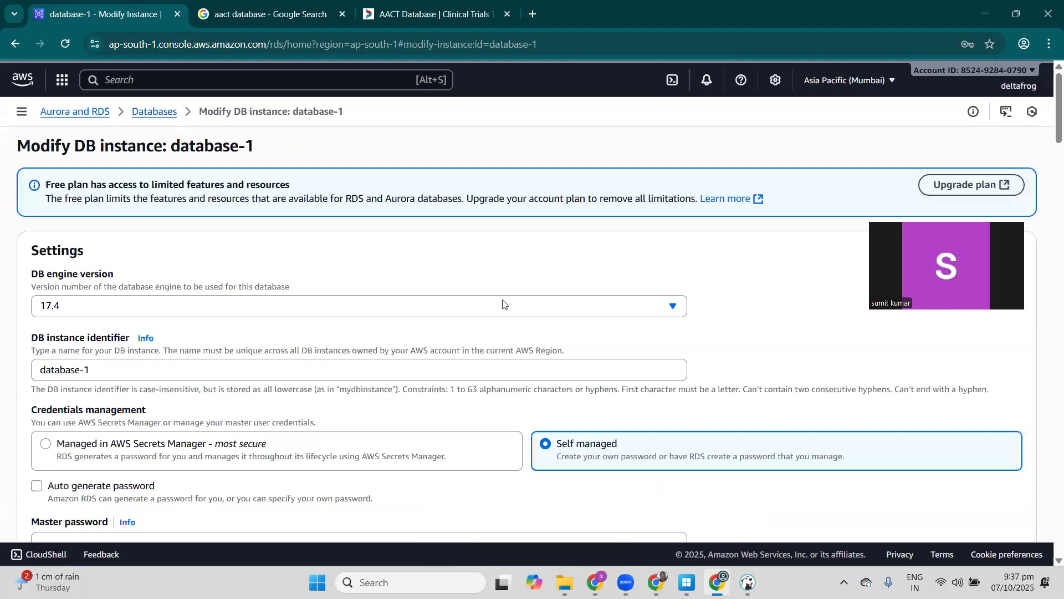
scroll(409, 360, "down", 5)
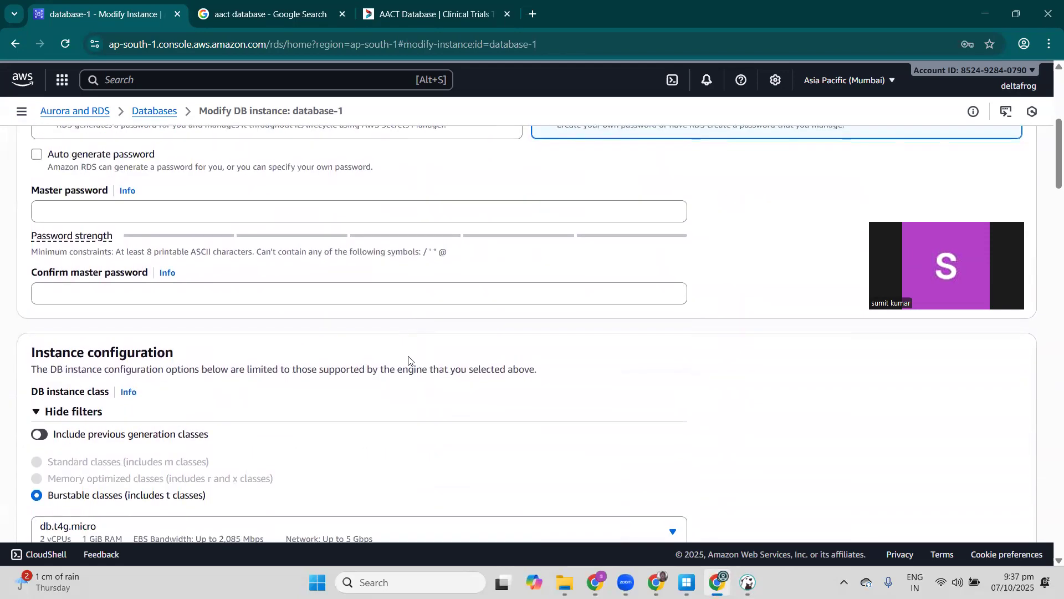
scroll(408, 360, "down", 6)
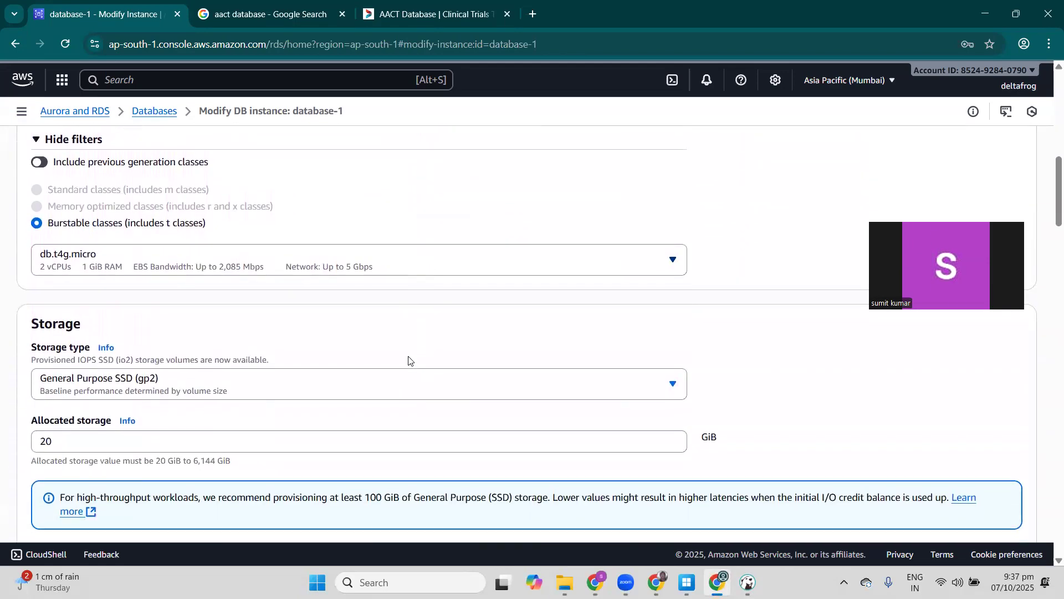
scroll(409, 360, "down", 9)
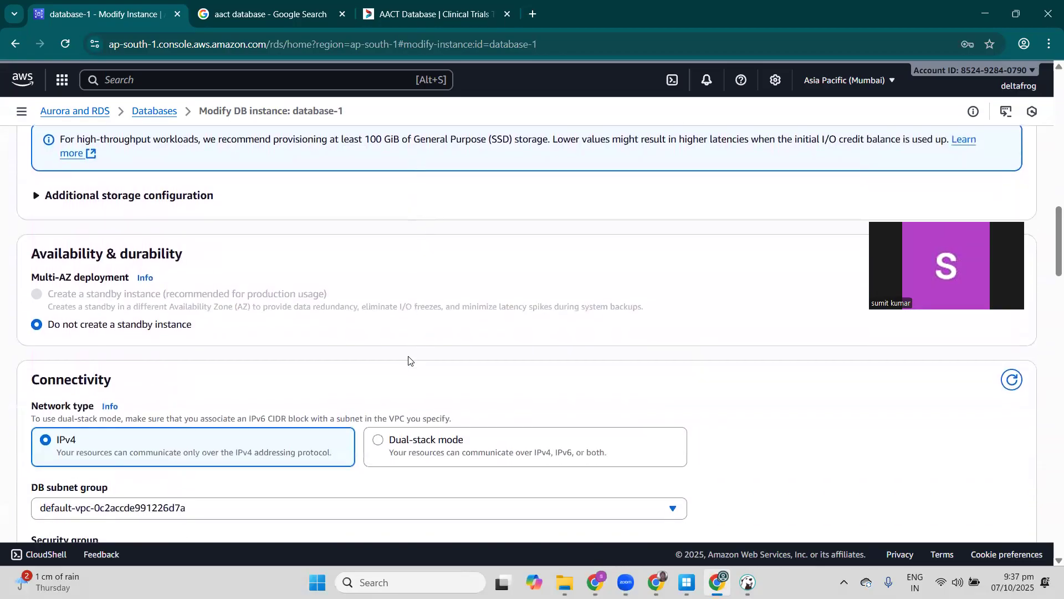
scroll(408, 360, "down", 8)
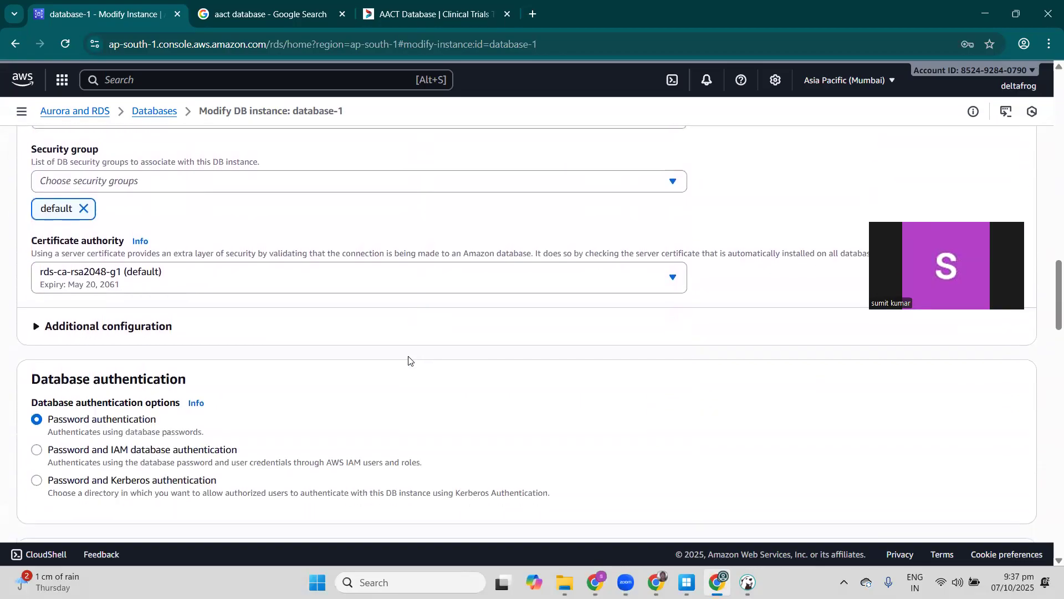
scroll(408, 360, "up", 13)
scroll(408, 361, "up", 10)
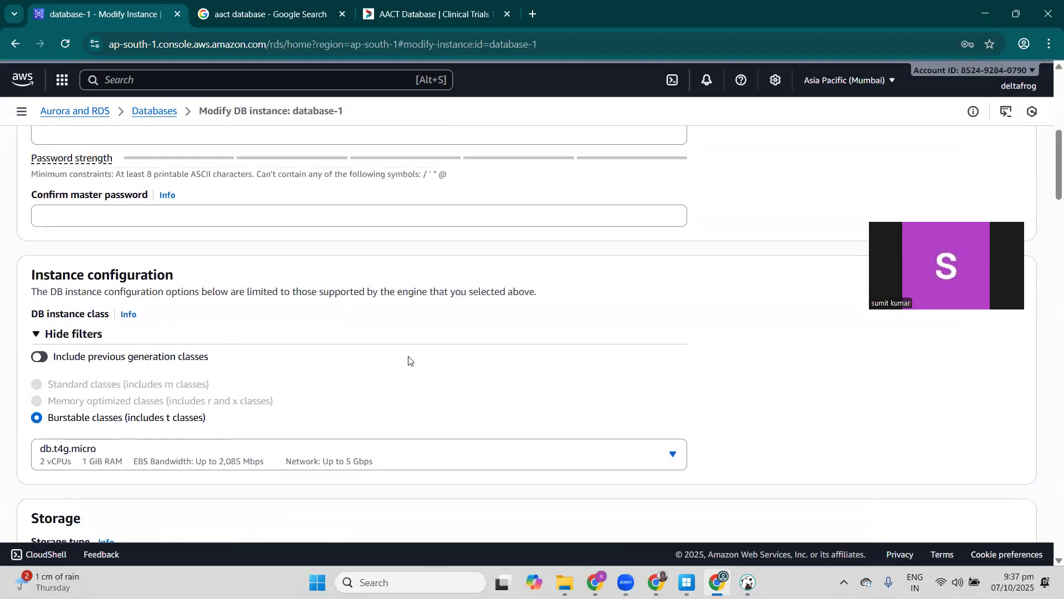
scroll(409, 361, "up", 4)
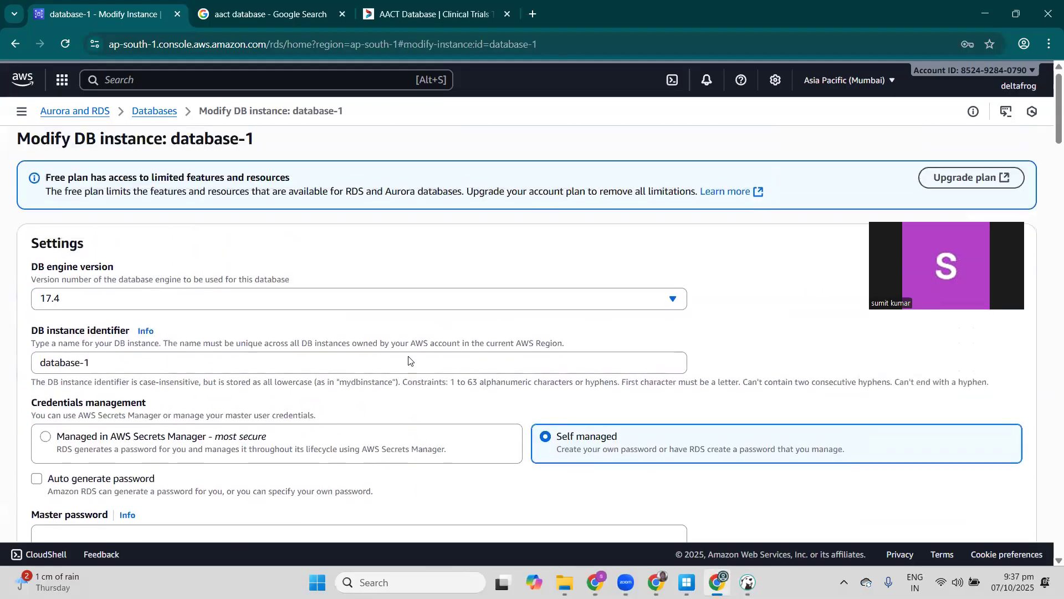
left_click_drag(103, 371, 13, 367)
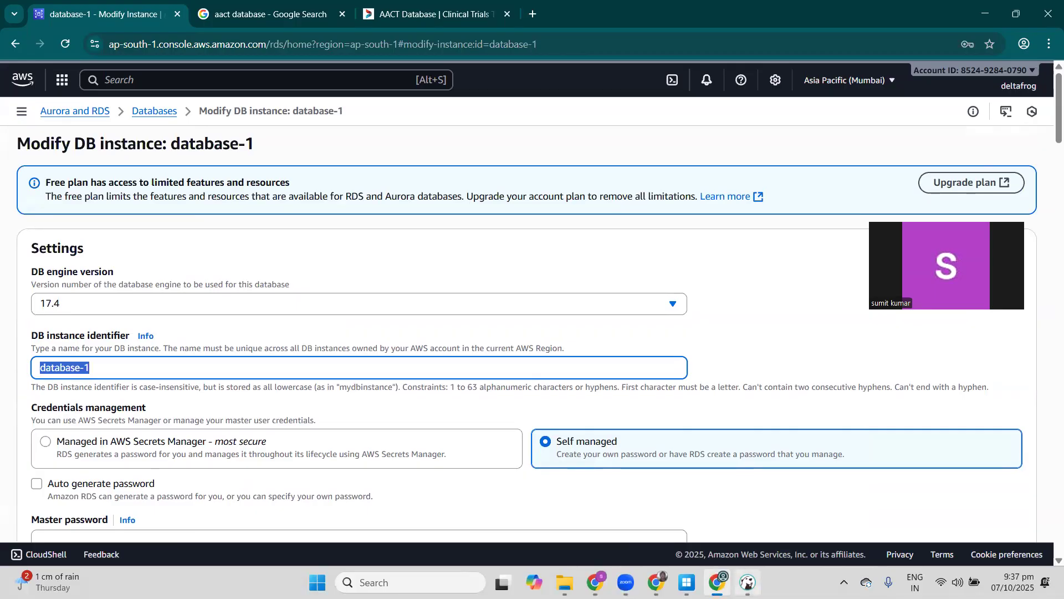
- Switch to DBeaver, enter the database password for the PostgreSQL connection and test the connection
left_click(748, 582)
left_click(433, 265)
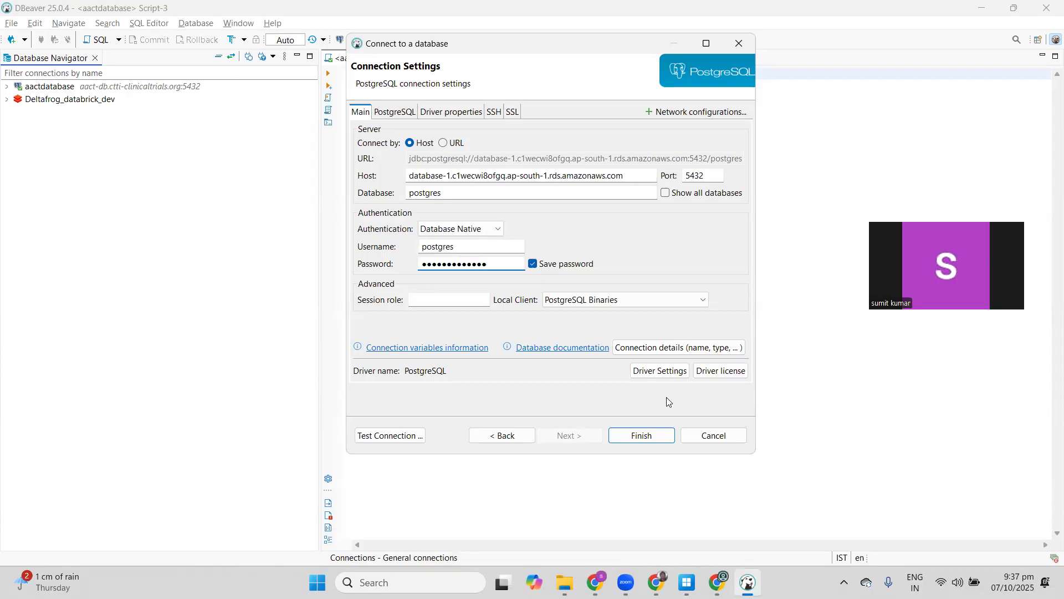
left_click(394, 441)
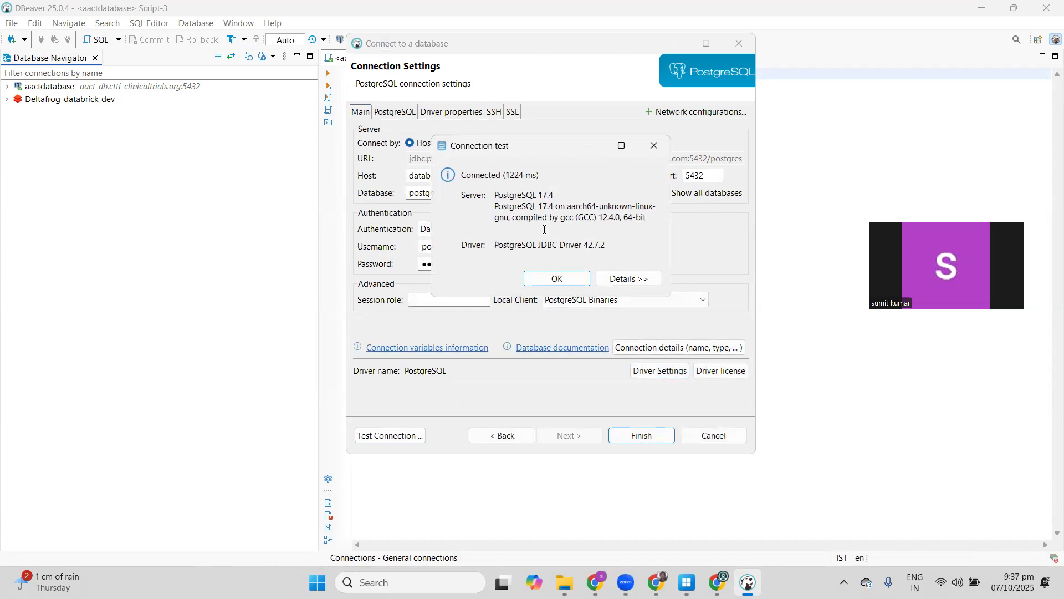
left_click(549, 279)
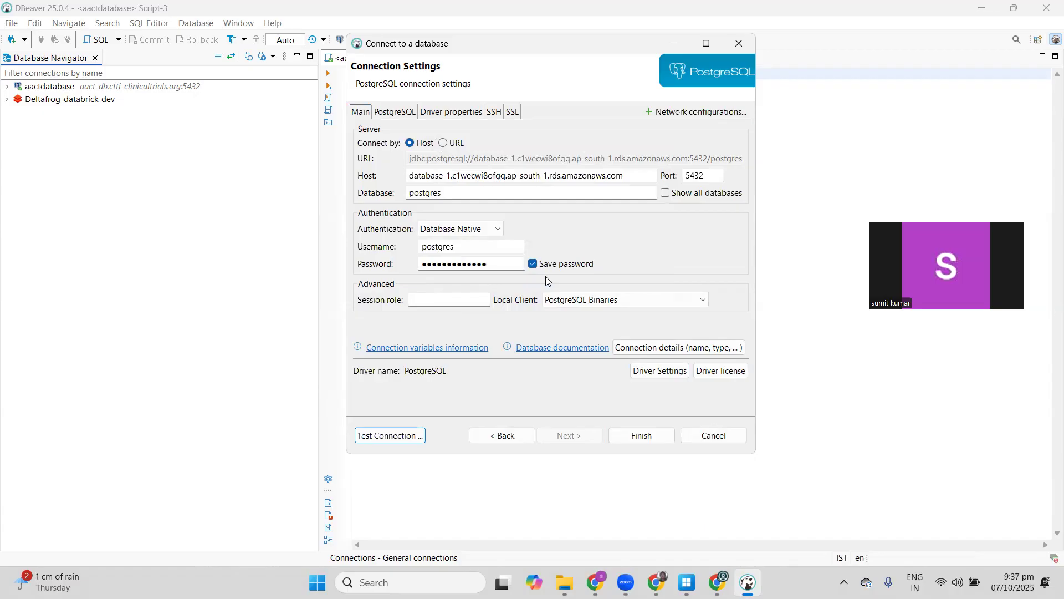
- Switch back to the RDS console, reopen the database-1 details and review its connectivity settings and security group rules
mouse_move(717, 582)
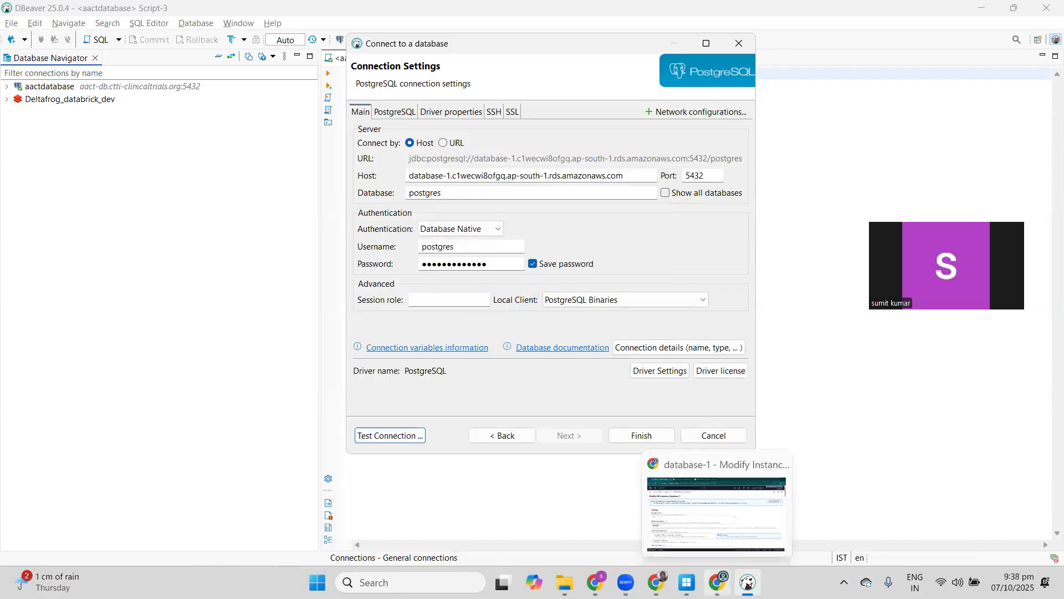
left_click(723, 578)
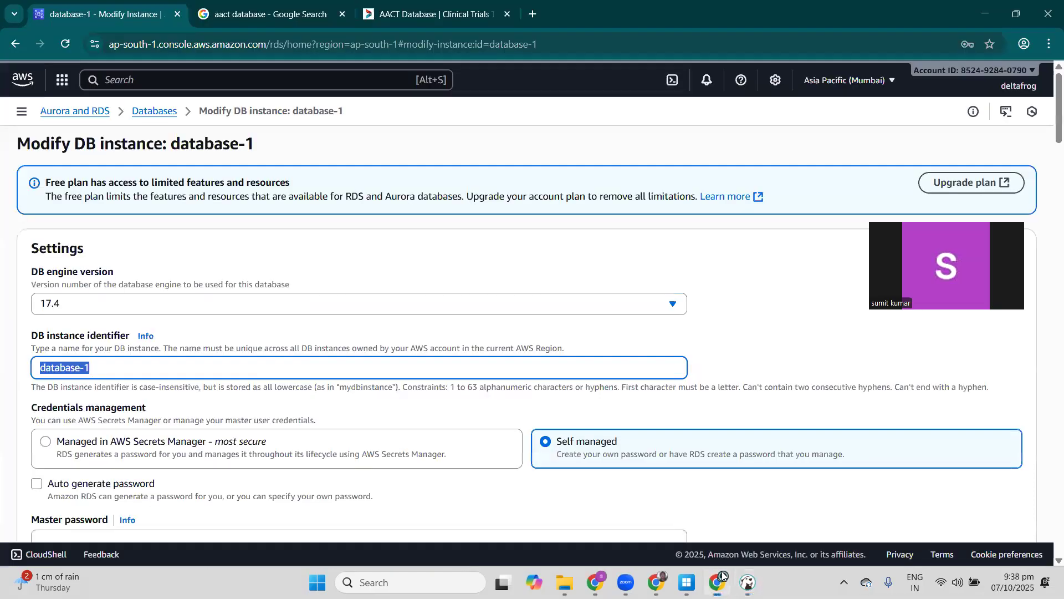
left_click(164, 115)
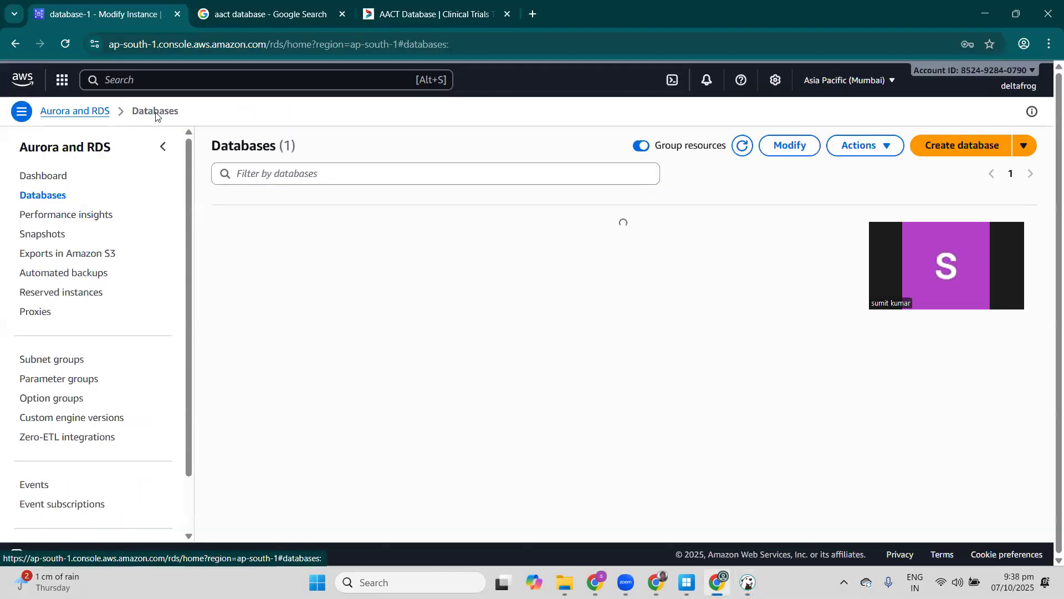
left_click(296, 239)
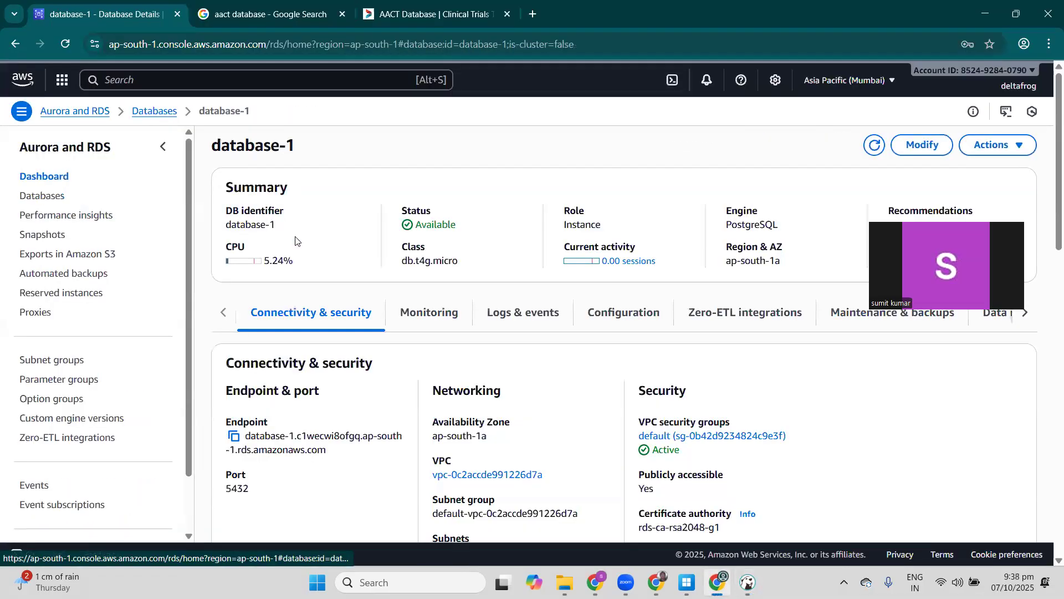
scroll(407, 391, "down", 14)
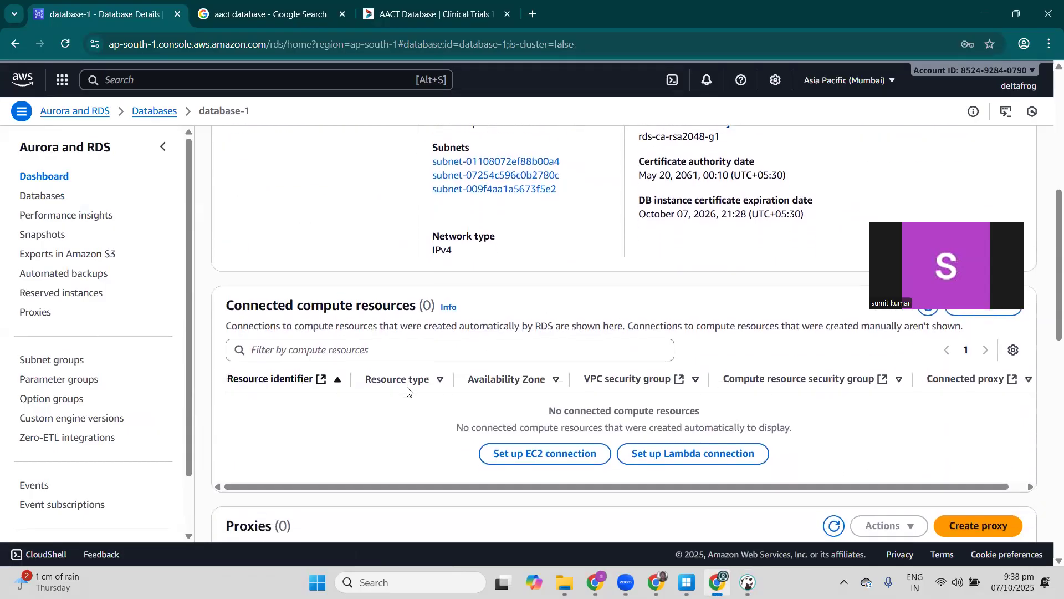
scroll(407, 392, "down", 3)
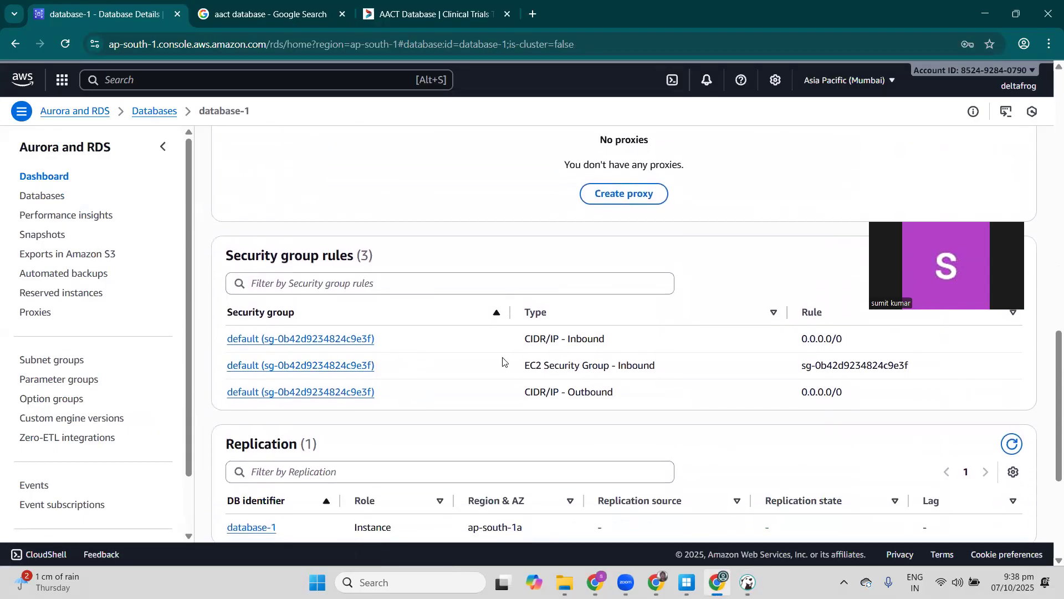
scroll(504, 361, "up", 3)
scroll(503, 361, "up", 8)
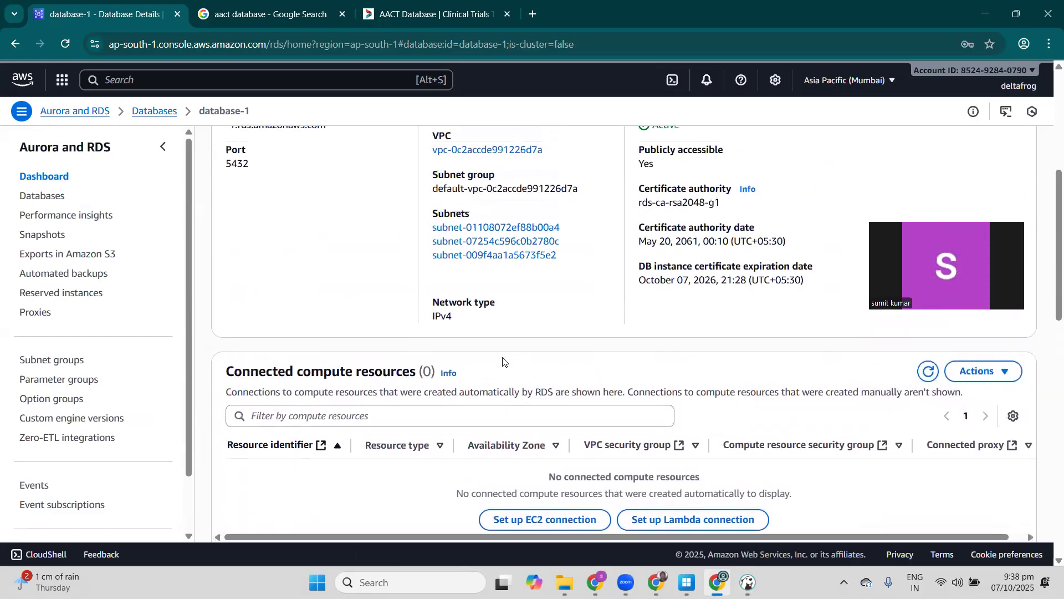
scroll(504, 361, "up", 2)
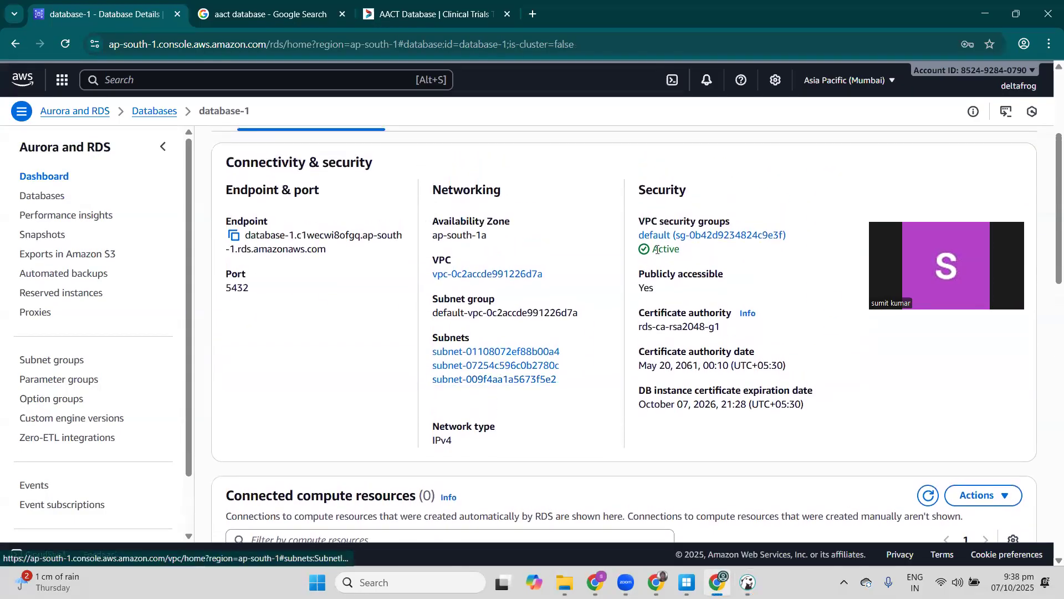
- Open database-1's default VPC security group and examine the IP version and source of its PostgreSQL inbound rule
left_click(677, 238)
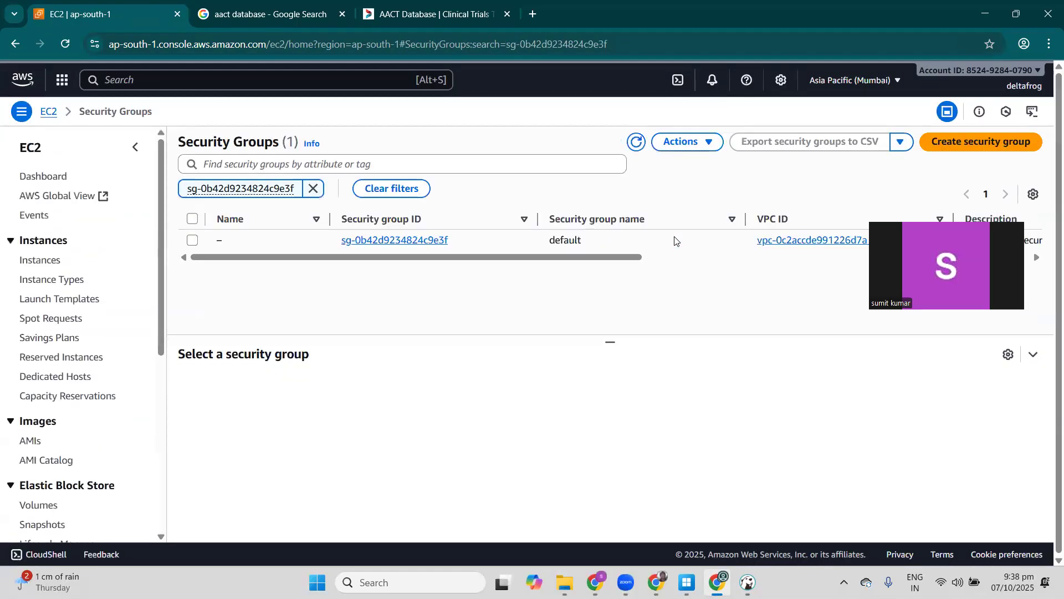
left_click(395, 242)
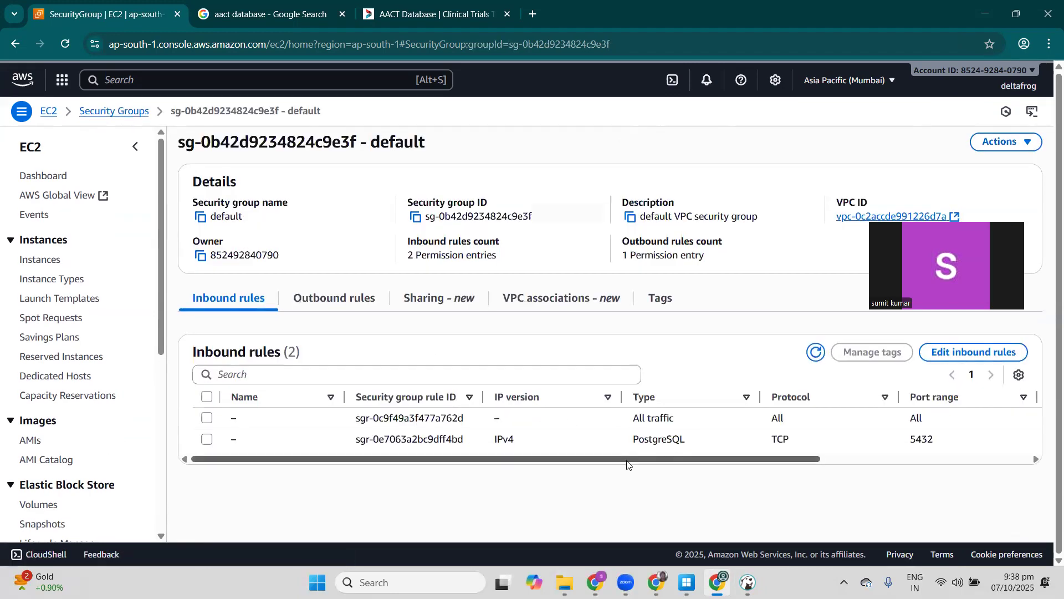
left_click_drag(492, 443, 524, 445)
left_click_drag(669, 459, 883, 475)
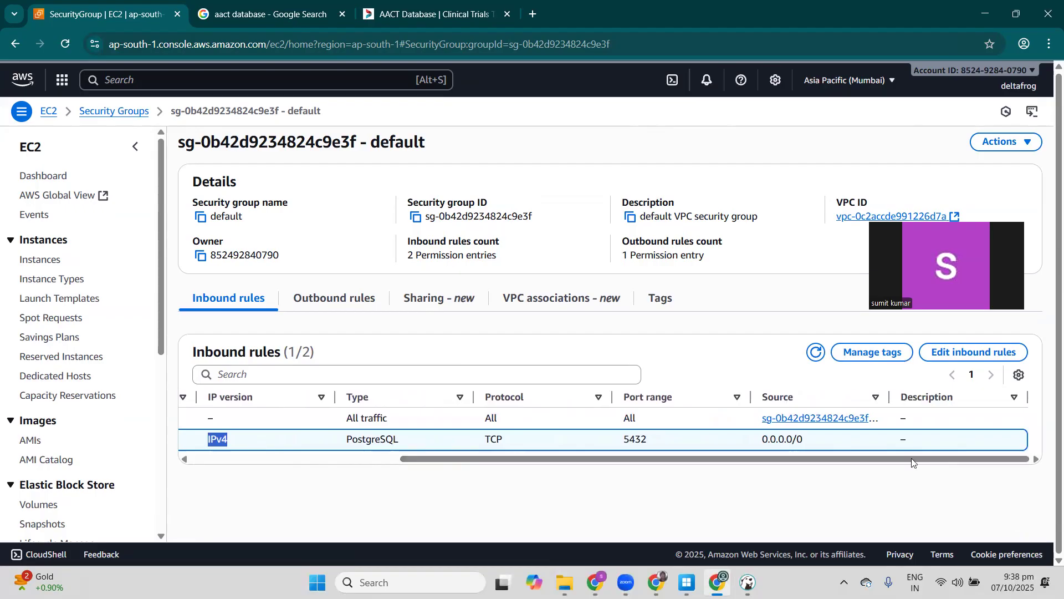
left_click_drag(804, 439, 757, 441)
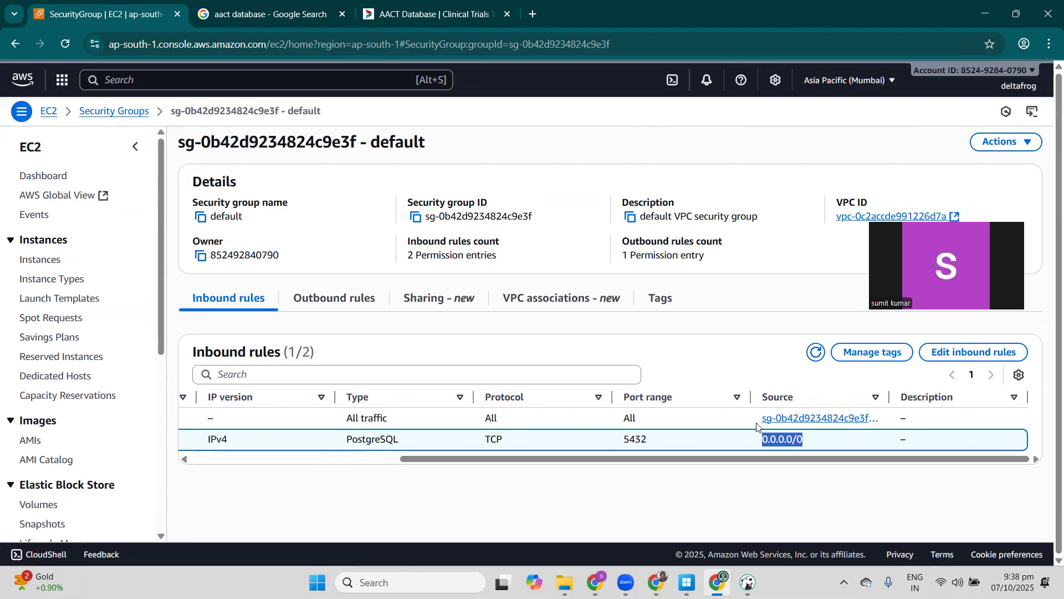
- Edit the security group's inbound rules, adding a Custom TCP rule with My IP as its source
left_click(980, 357)
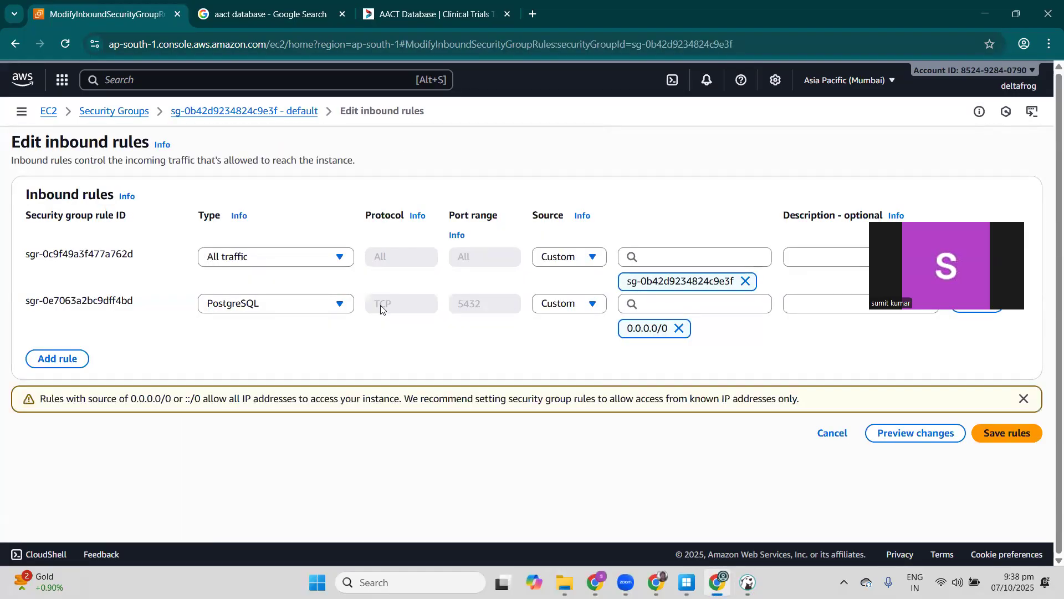
left_click(65, 366)
left_click(335, 349)
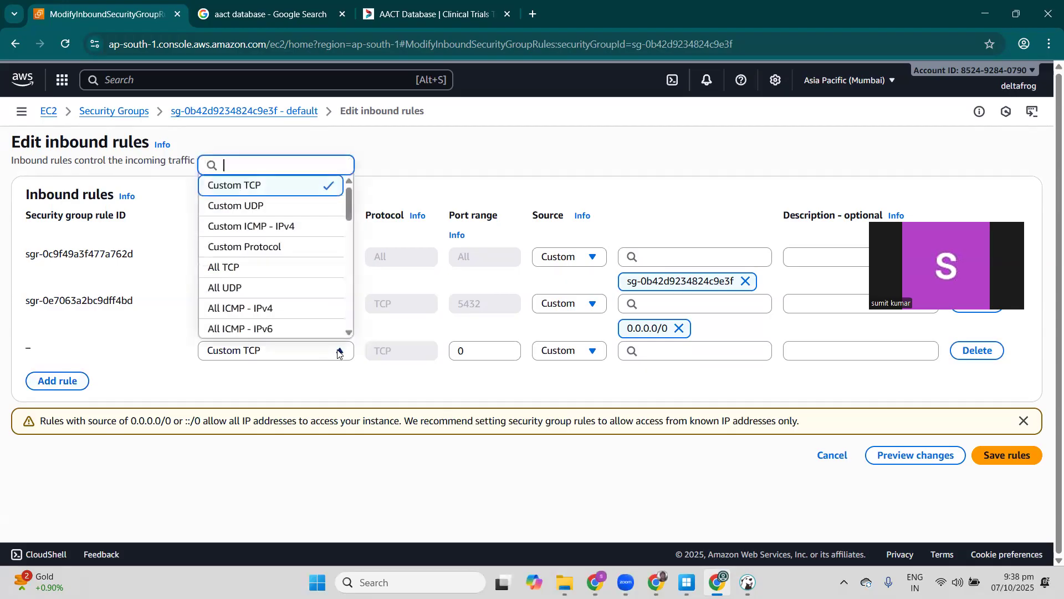
left_click(236, 389)
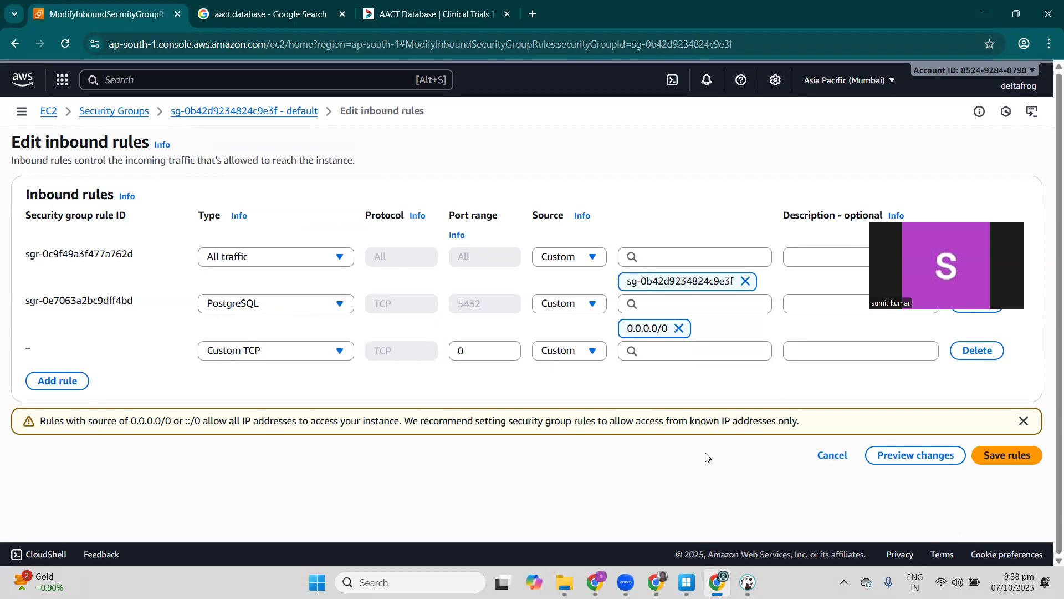
left_click(596, 351)
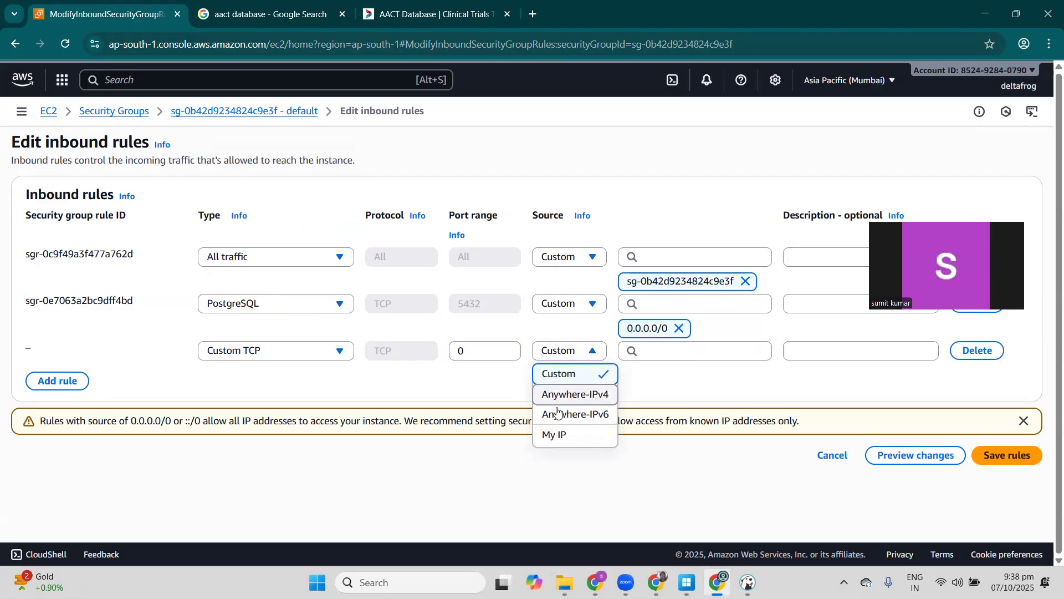
left_click(571, 436)
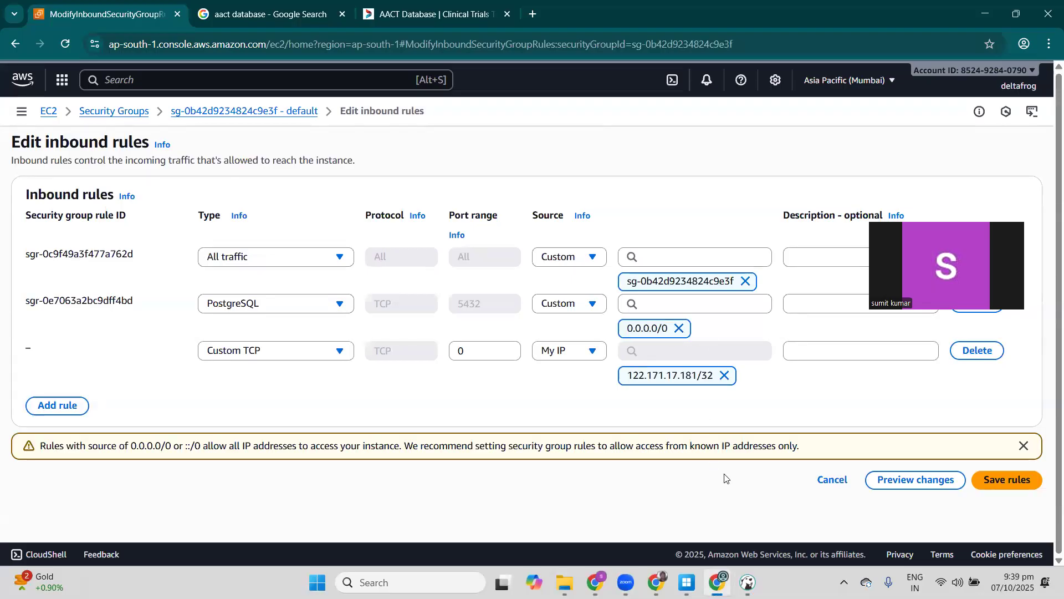
- Switch to DBeaver, test the PostgreSQL connection to the RDS endpoint again and finish creating the connection
left_click(748, 582)
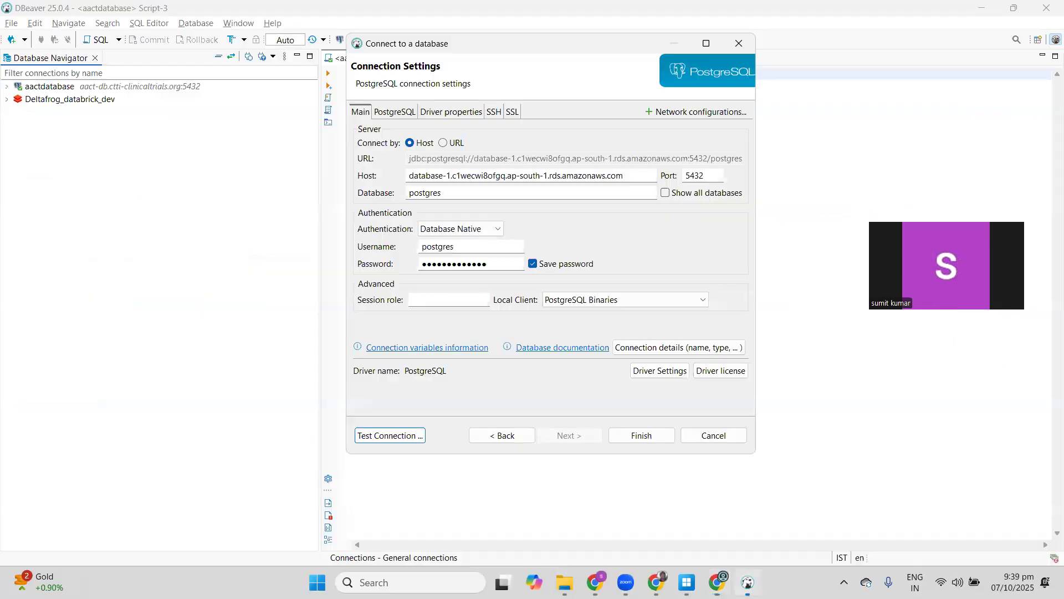
left_click(383, 436)
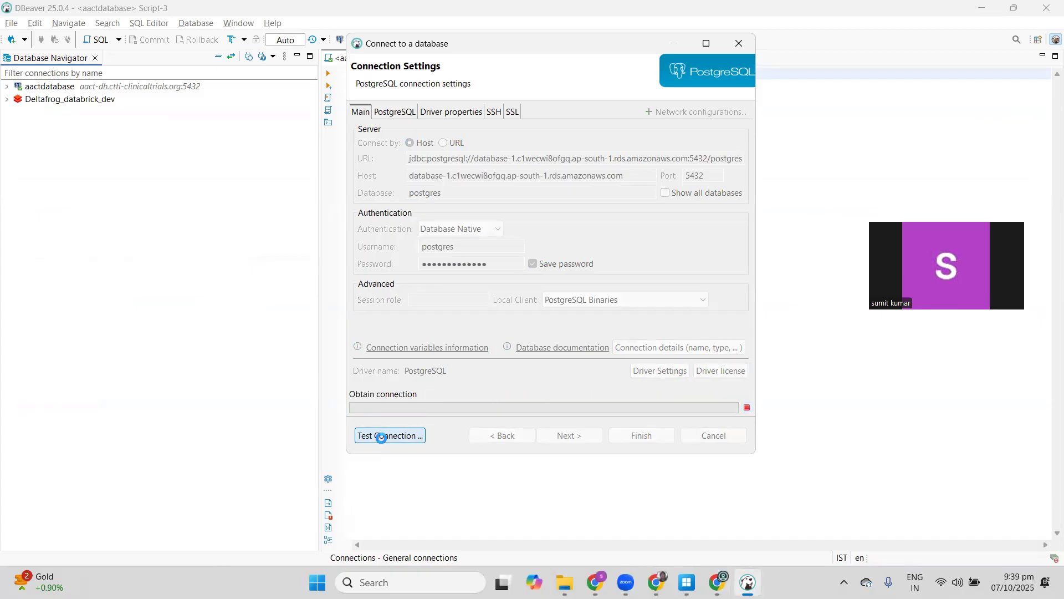
left_click(557, 278)
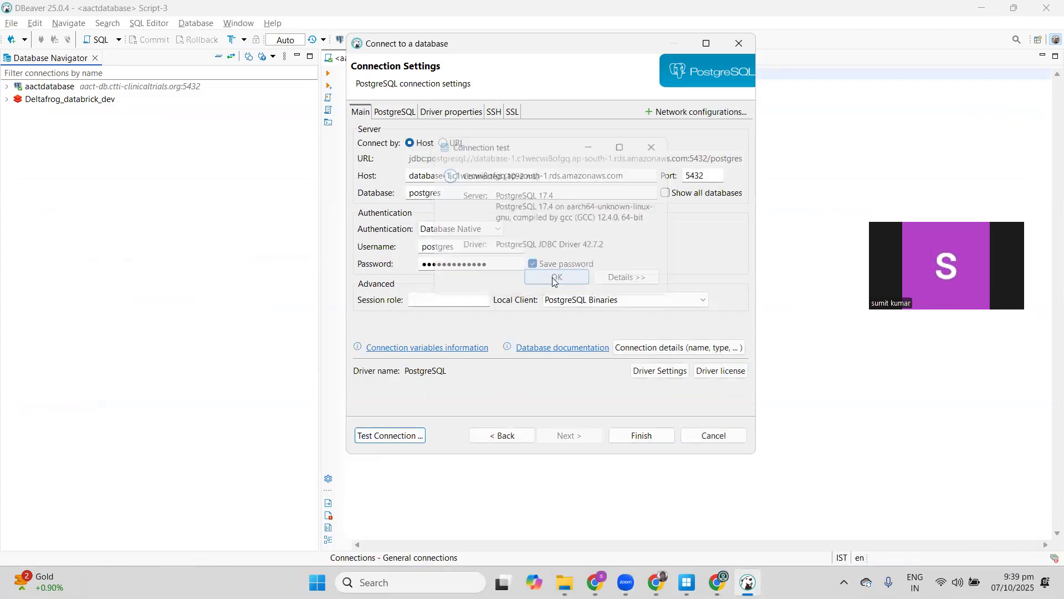
left_click(642, 436)
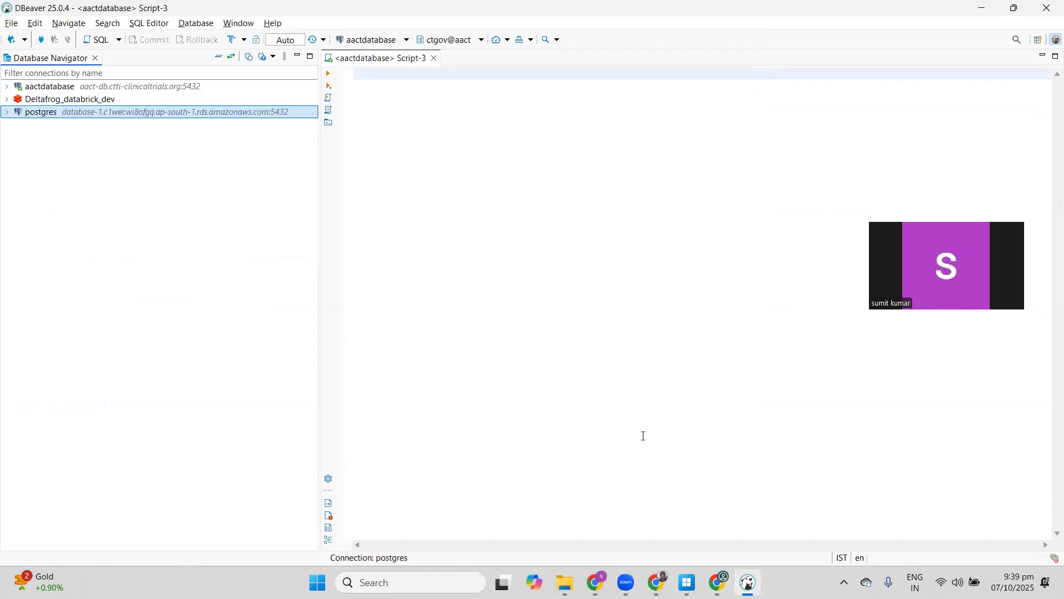
- Expand the new postgres connection through its postgres database down to the contents of the public schema
left_click(7, 112)
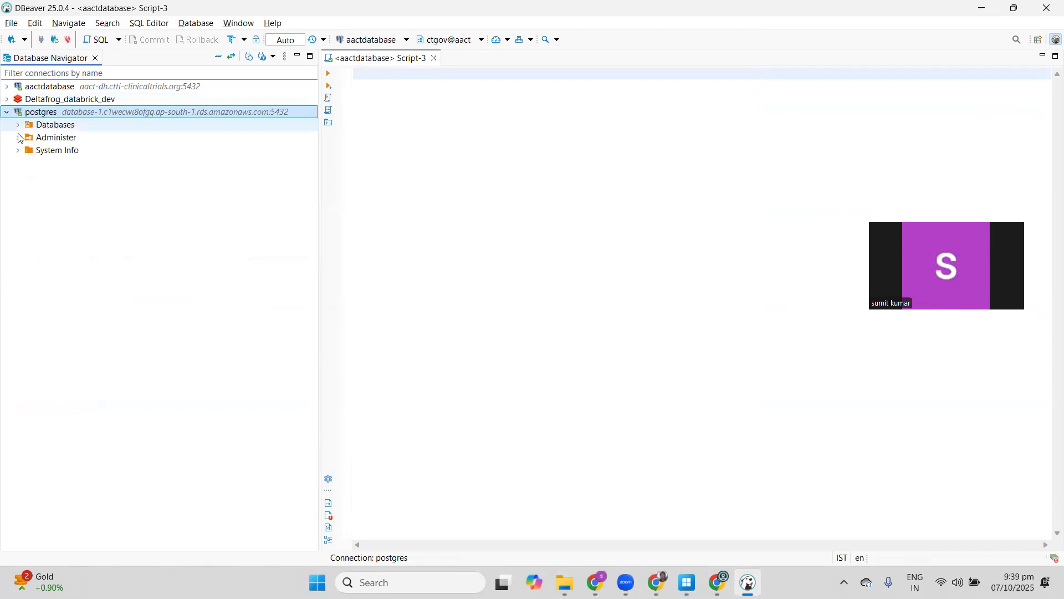
left_click(18, 126)
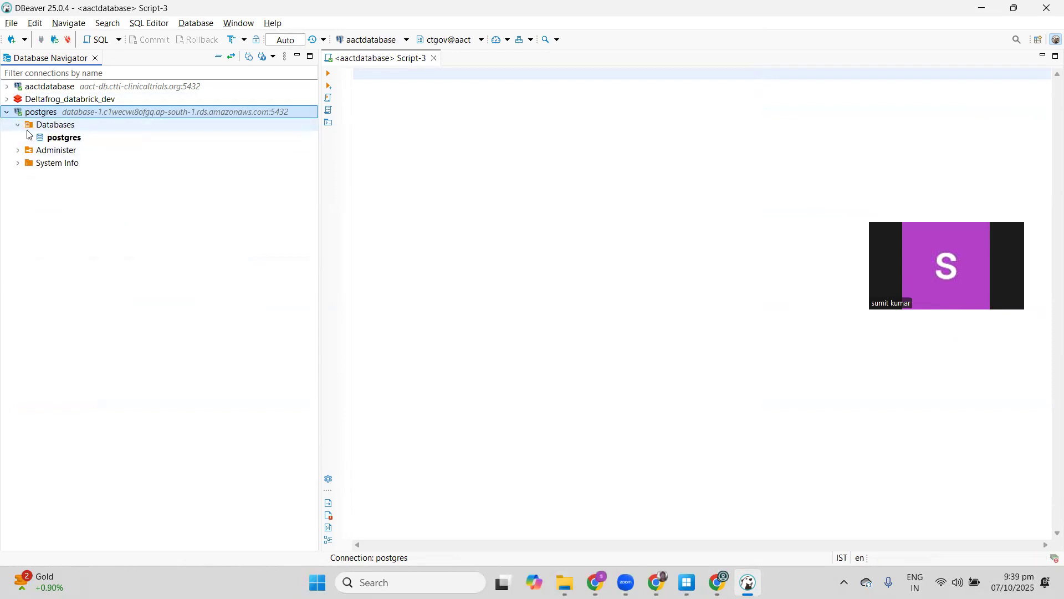
left_click(30, 138)
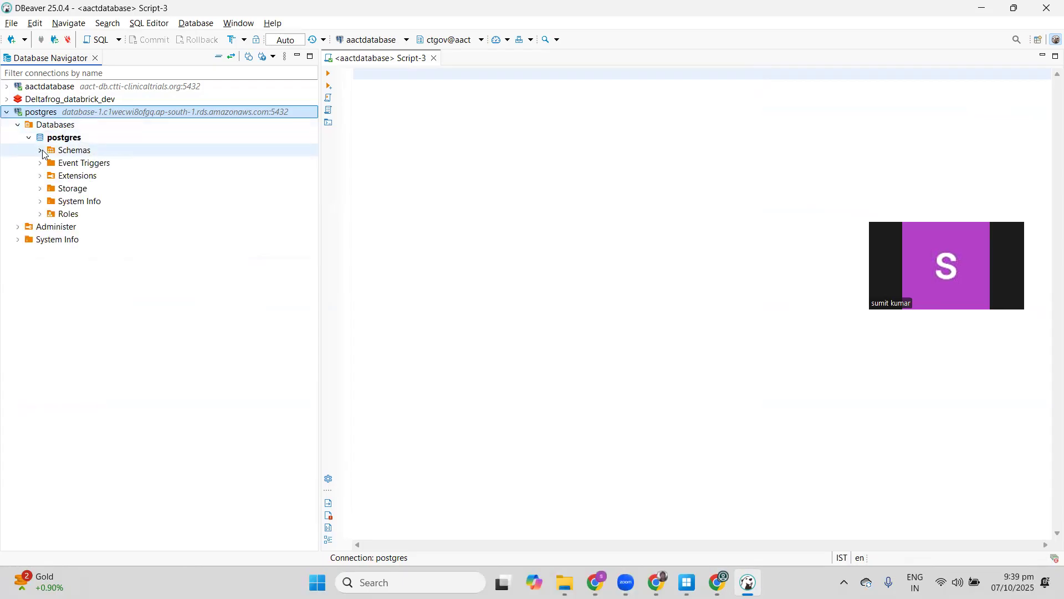
left_click(43, 150)
left_click(52, 163)
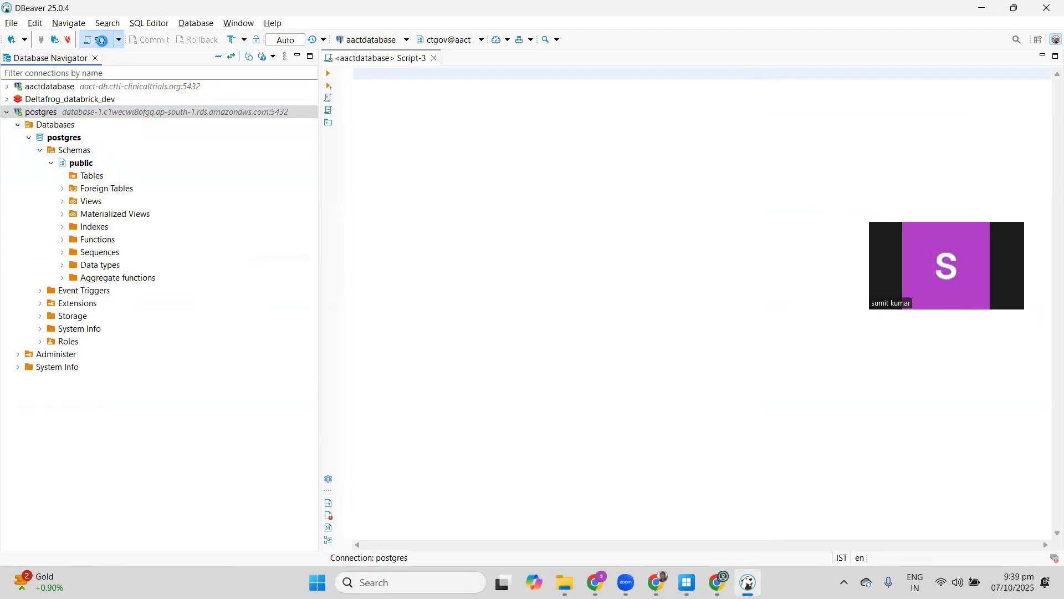
- Open a new SQL script for the postgres connection and choose postgres as its data source
left_click(101, 39)
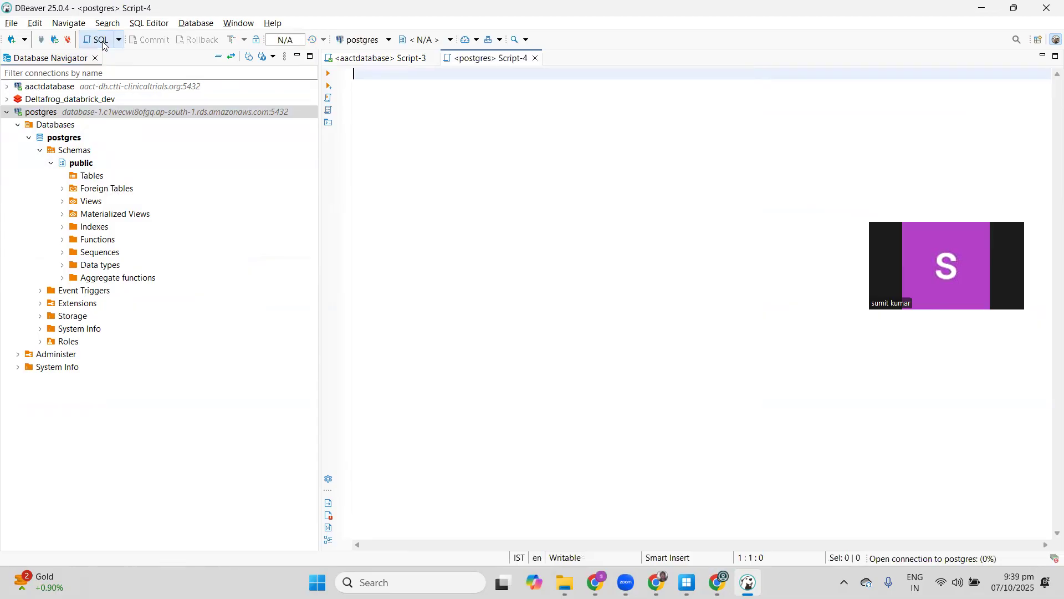
left_click(390, 42)
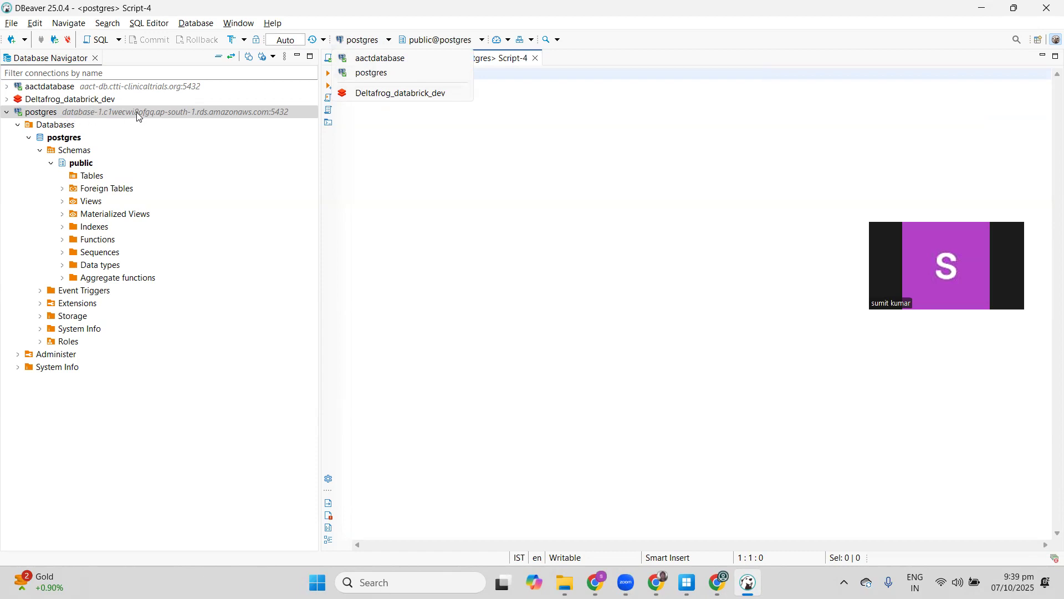
left_click(367, 74)
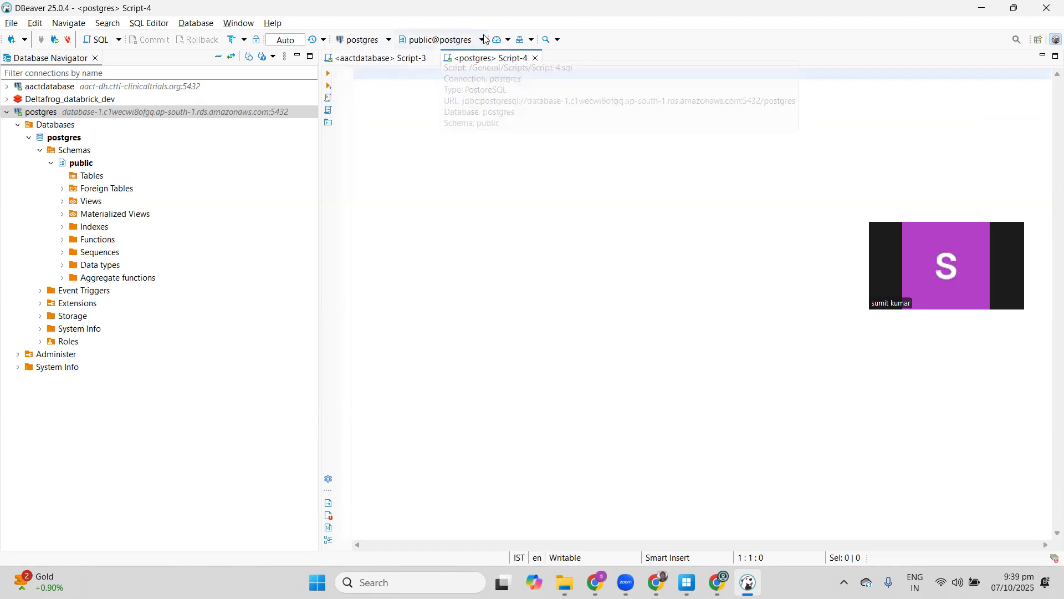
- Write the statement "create table emp(name string);" in the script and try to run it
type("create ")
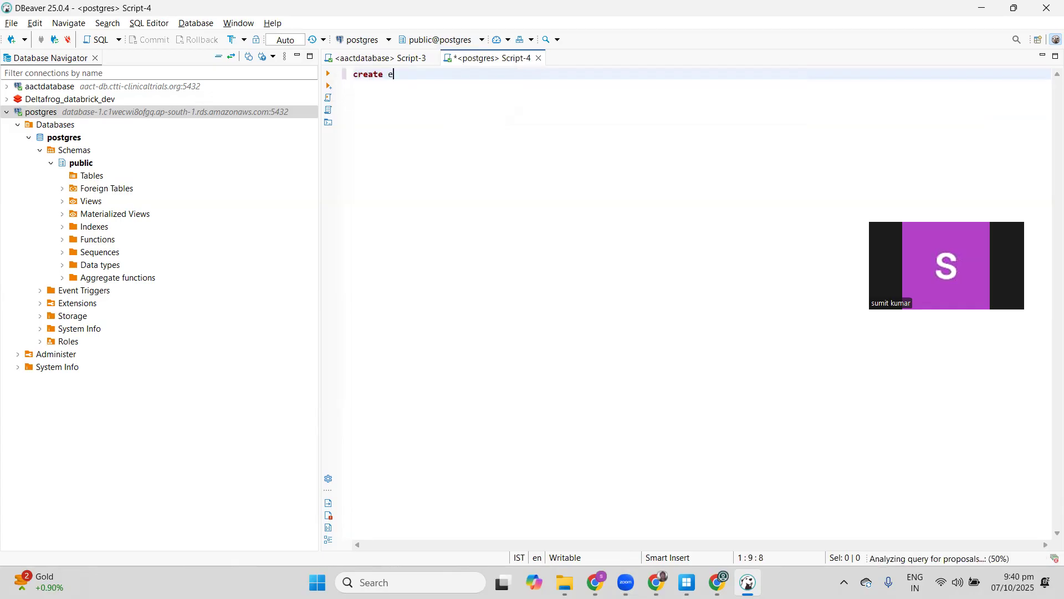
type("table em")
type("p(i")
type("n")
key("BackSpace")
key("BackSpace")
key("BackSpace")
type("name ")
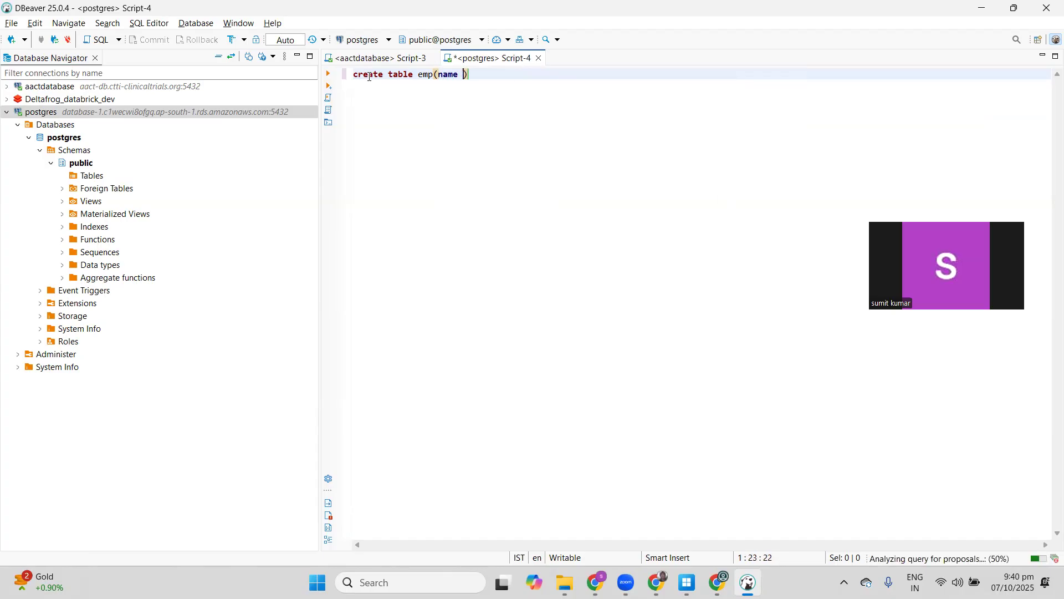
type("string")
left_click(514, 77)
type(";")
left_click_drag(515, 75, 355, 75)
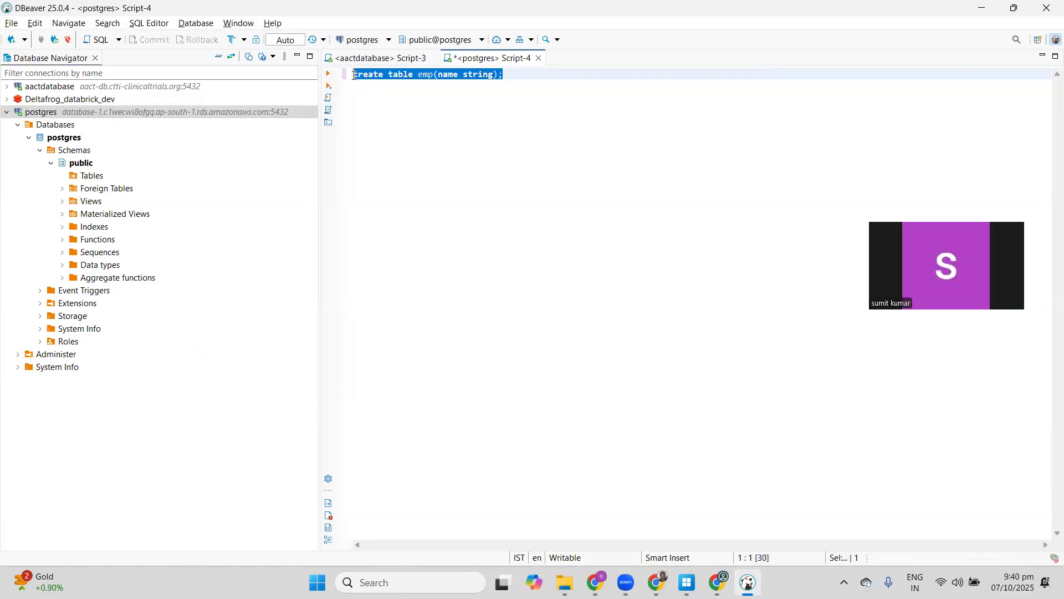
left_click(328, 74)
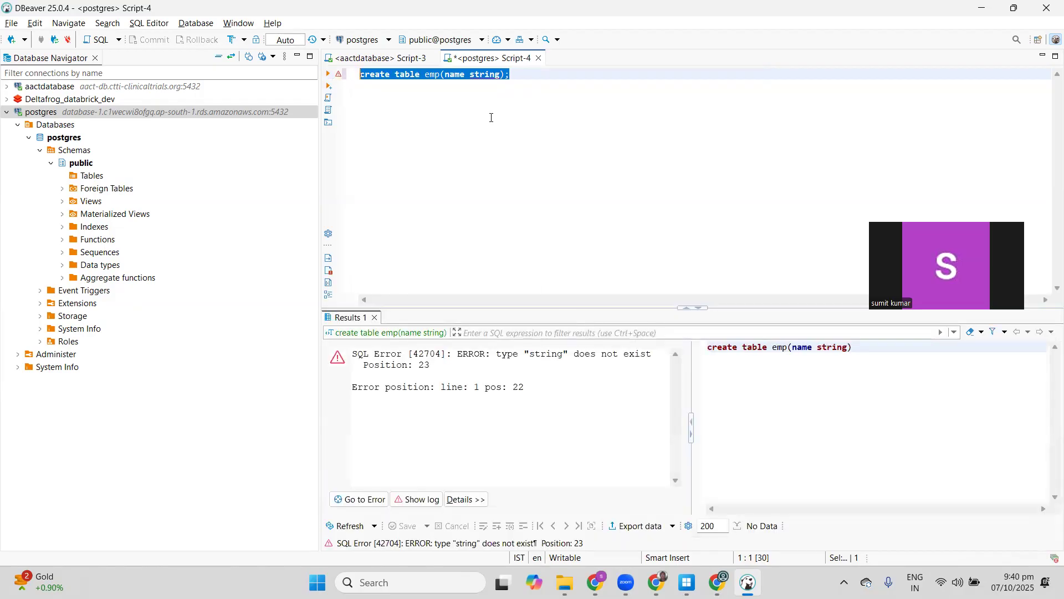
- Replace the name column's data type with varchar(10) in the create table statement and run it again
double_click(482, 79)
type("varch")
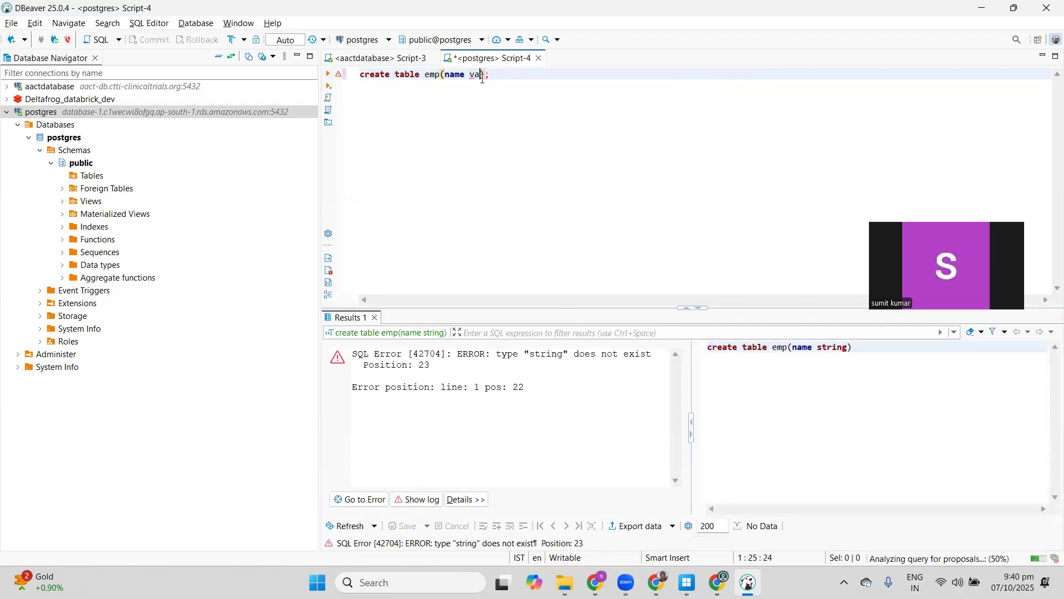
type("ar(10")
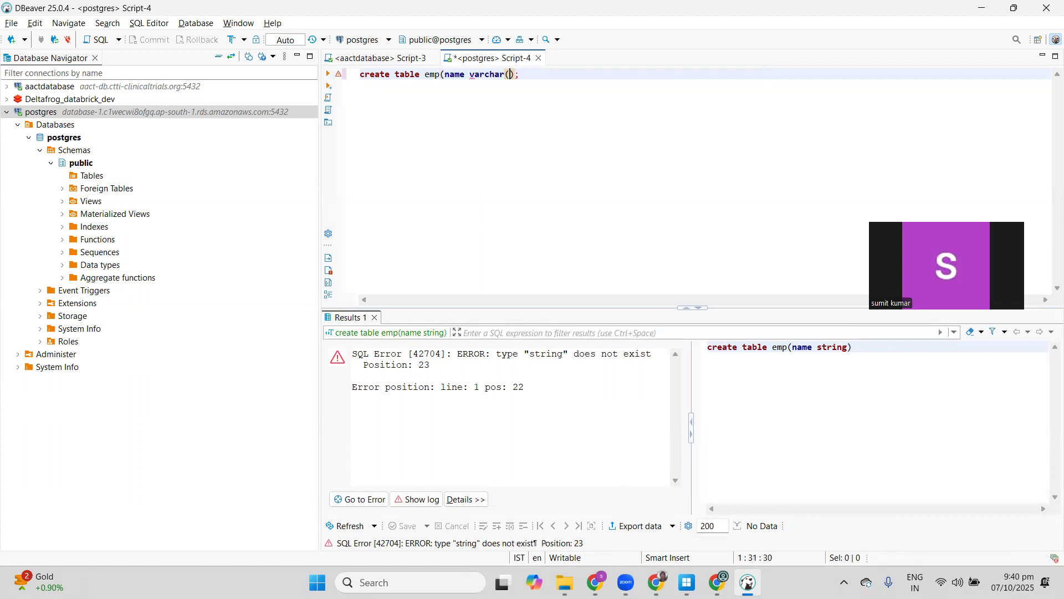
left_click_drag(531, 74, 360, 74)
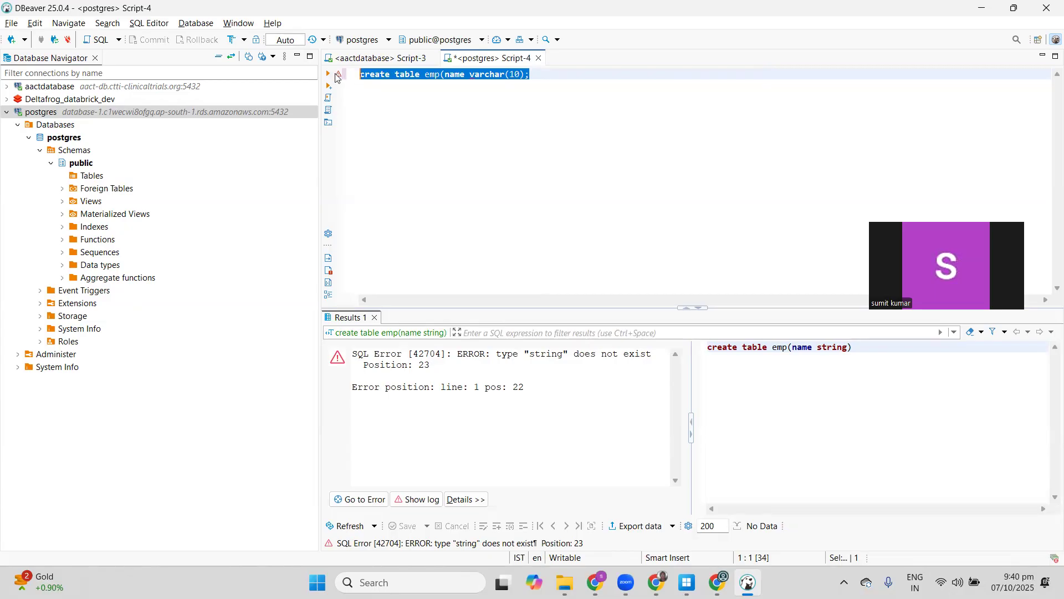
left_click(327, 75)
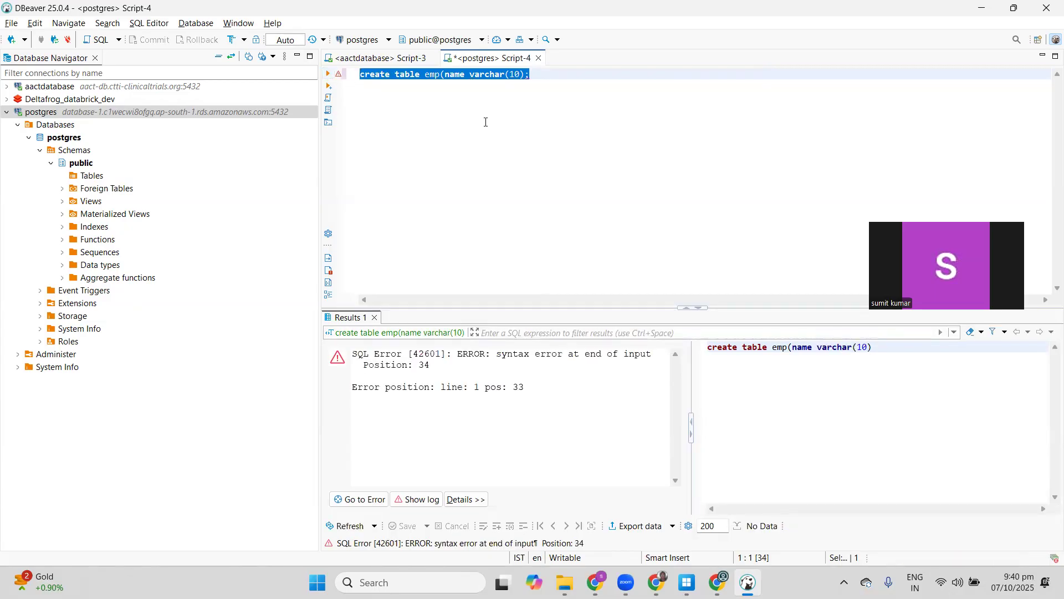
- Add the missing closing parenthesis so the statement reads "create table emp(name varchar(10));" and execute it
left_click(531, 76)
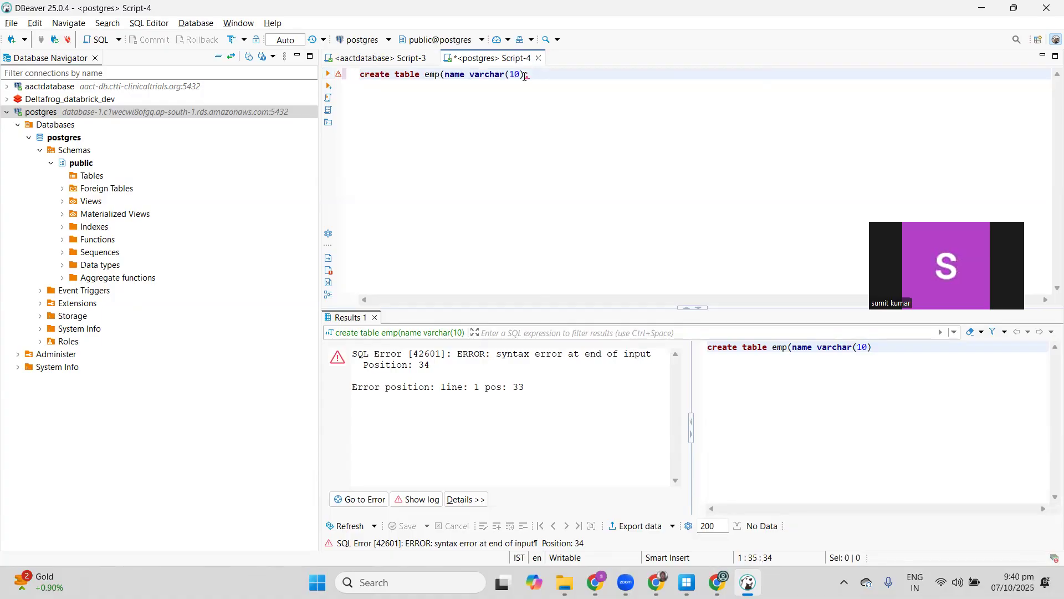
type(")")
left_click_drag(538, 76, 341, 78)
left_click(340, 76)
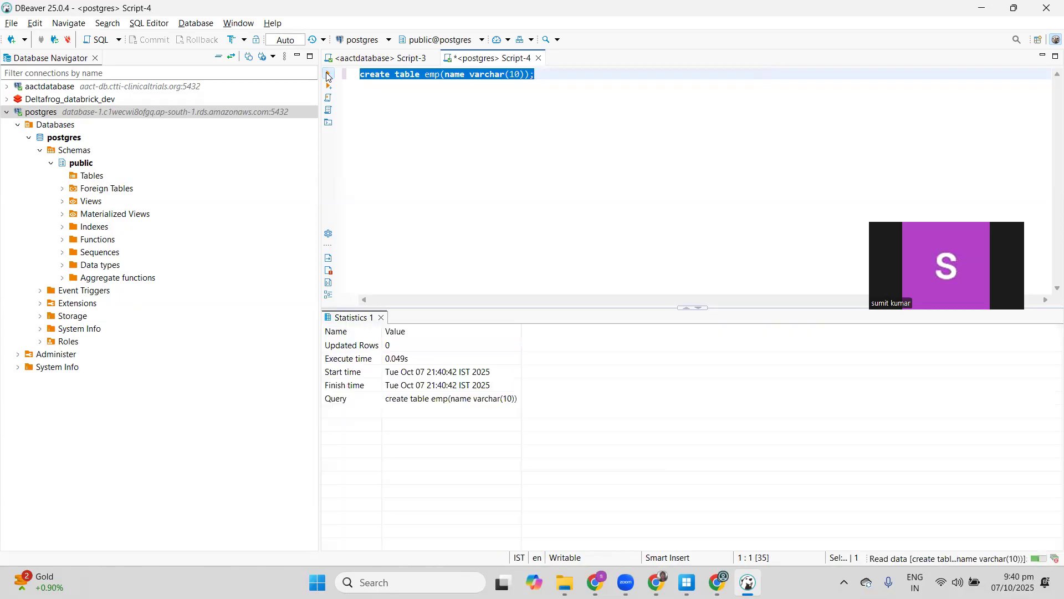
- Refresh the public schema and expand its tables to inspect the columns of the emp table
right_click(88, 163)
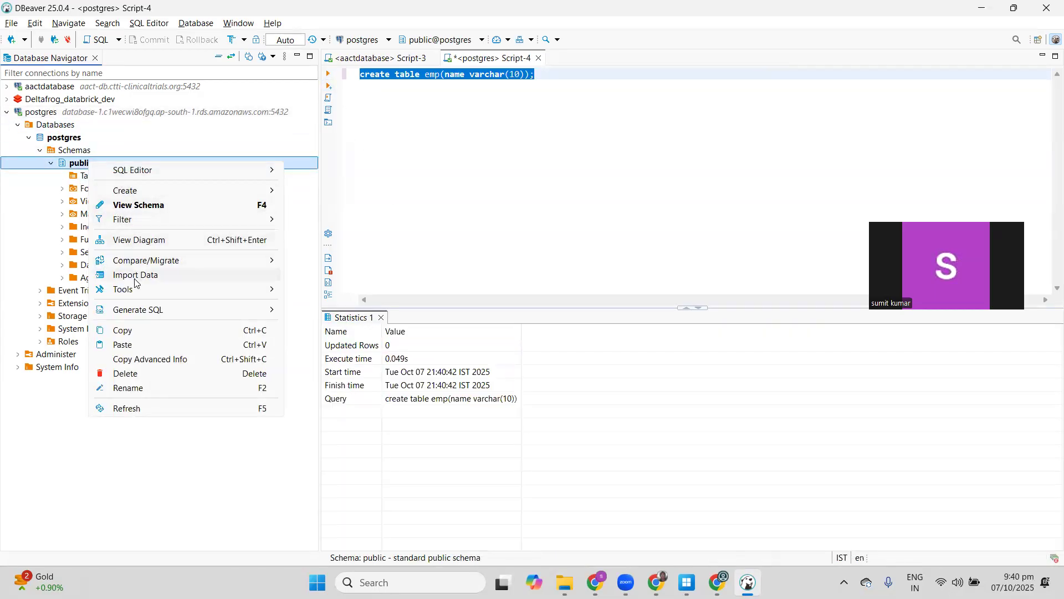
left_click(139, 408)
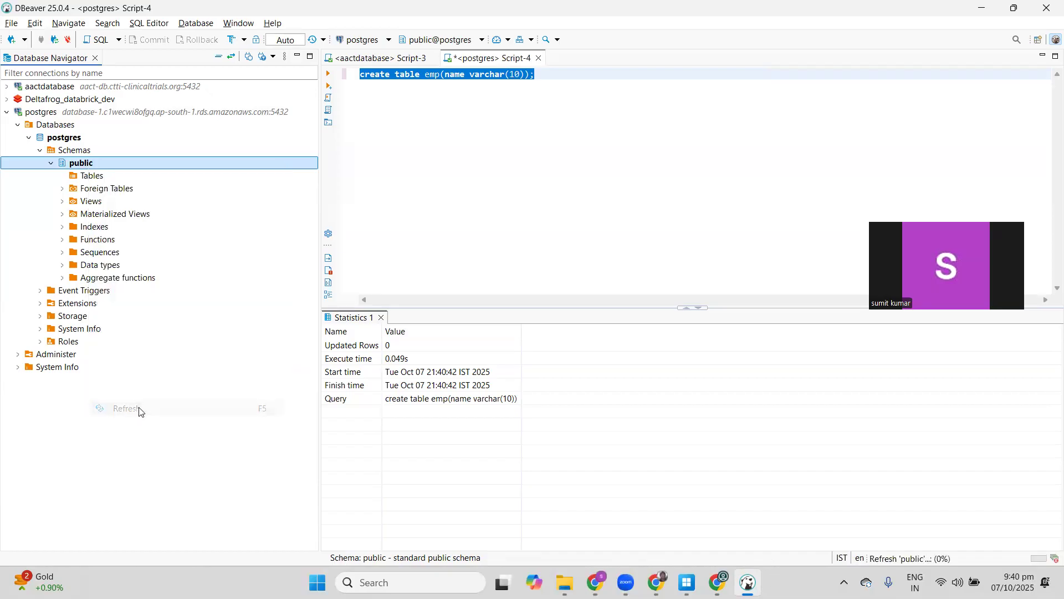
left_click(94, 176)
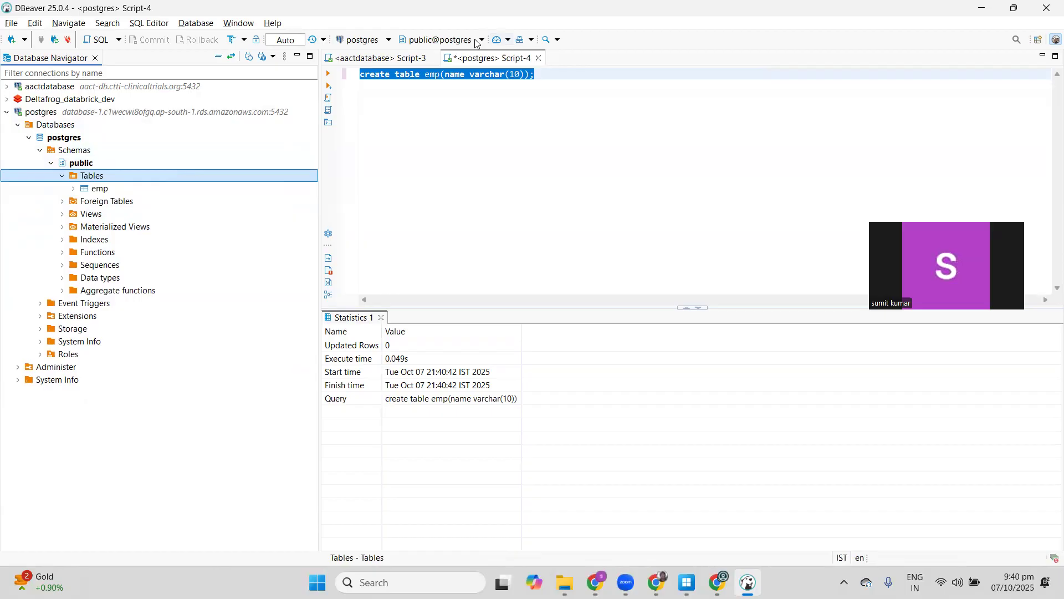
left_click(74, 189)
left_click(85, 202)
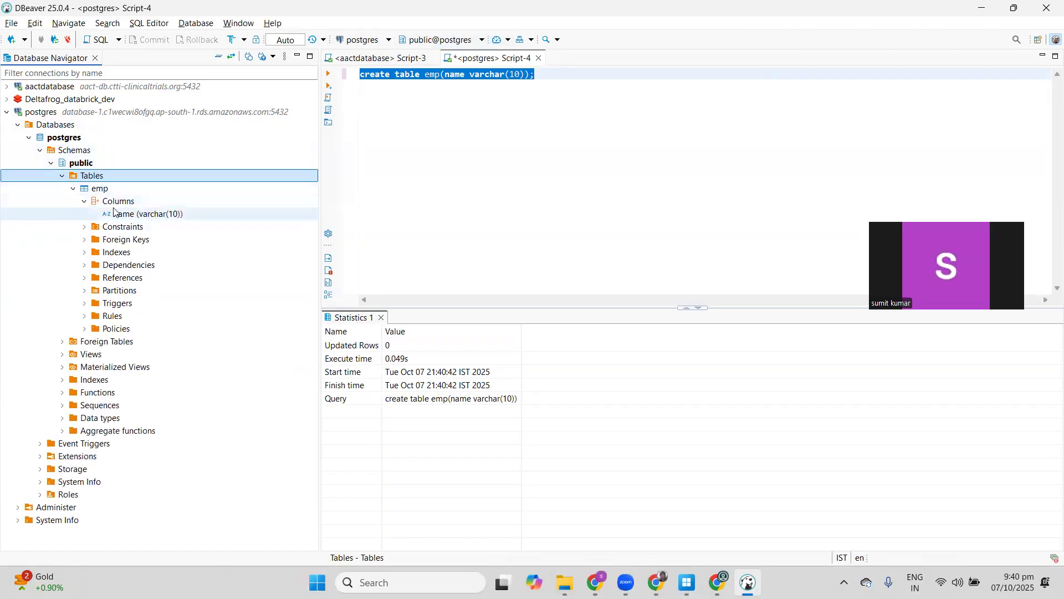
- Below the create statement, write an "insert into table emp values" statement with a person's first name as the quoted value and try running it
left_click(548, 78)
key("Return")
key("Return")
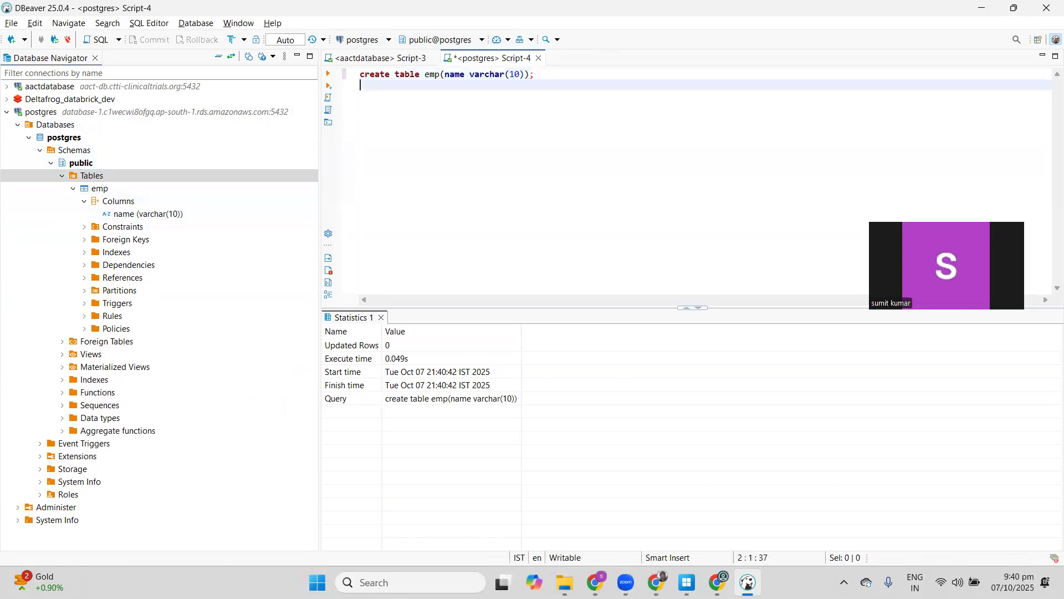
type("insert ")
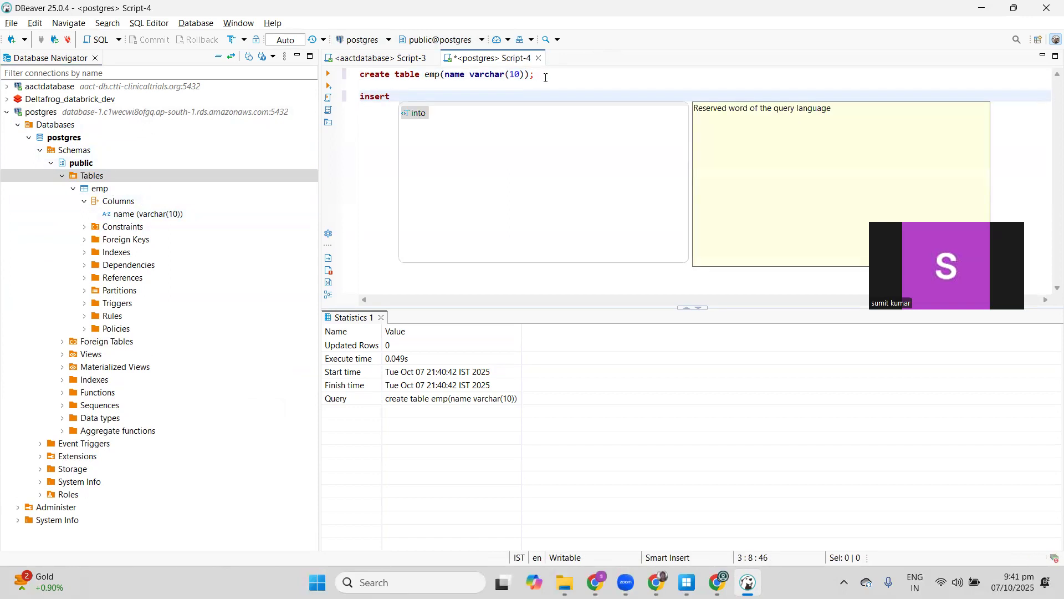
type("into table")
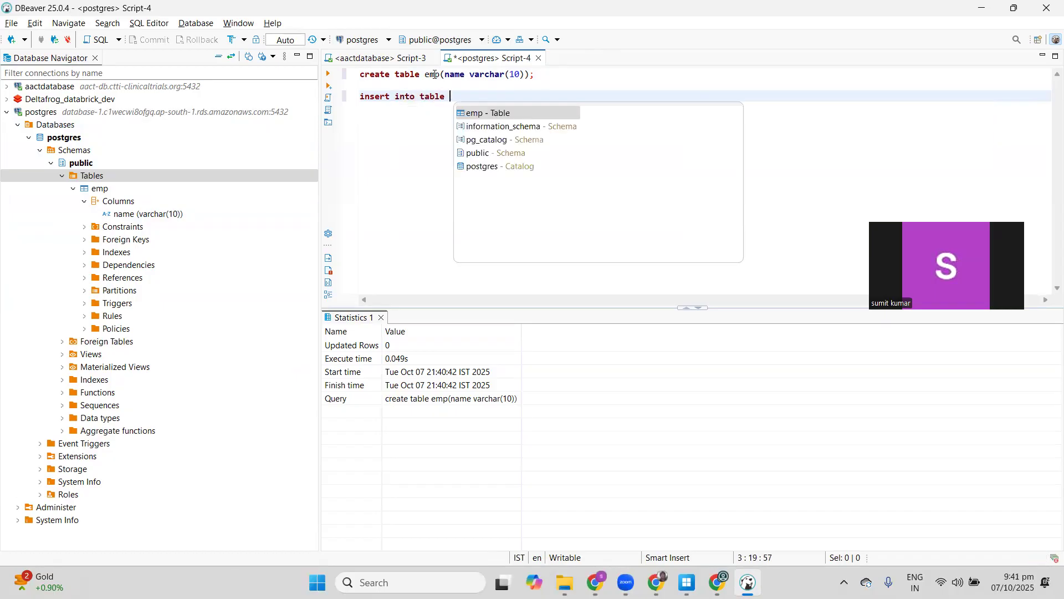
double_click(476, 112)
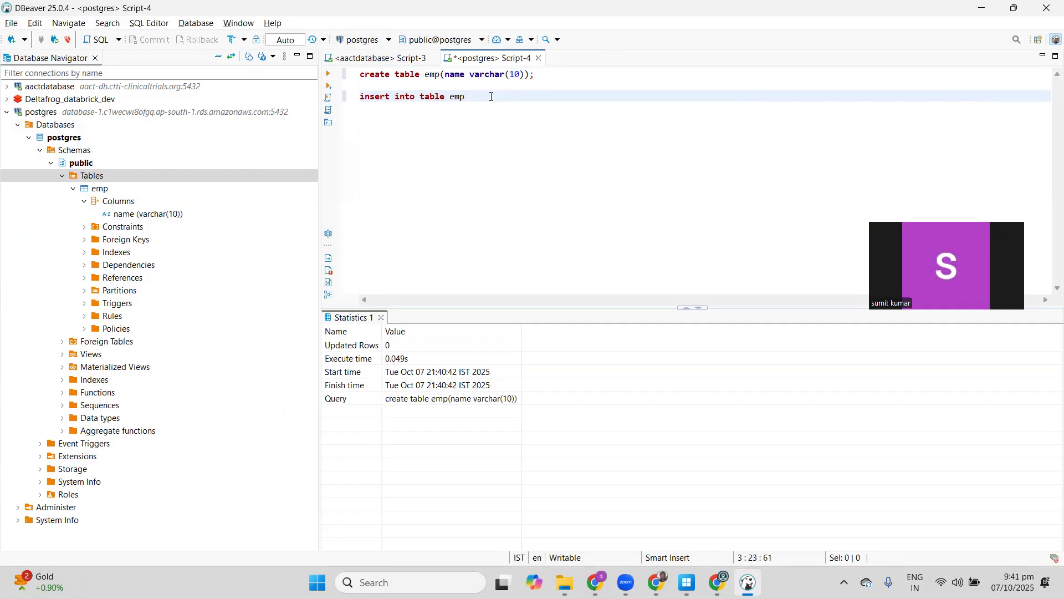
type("value")
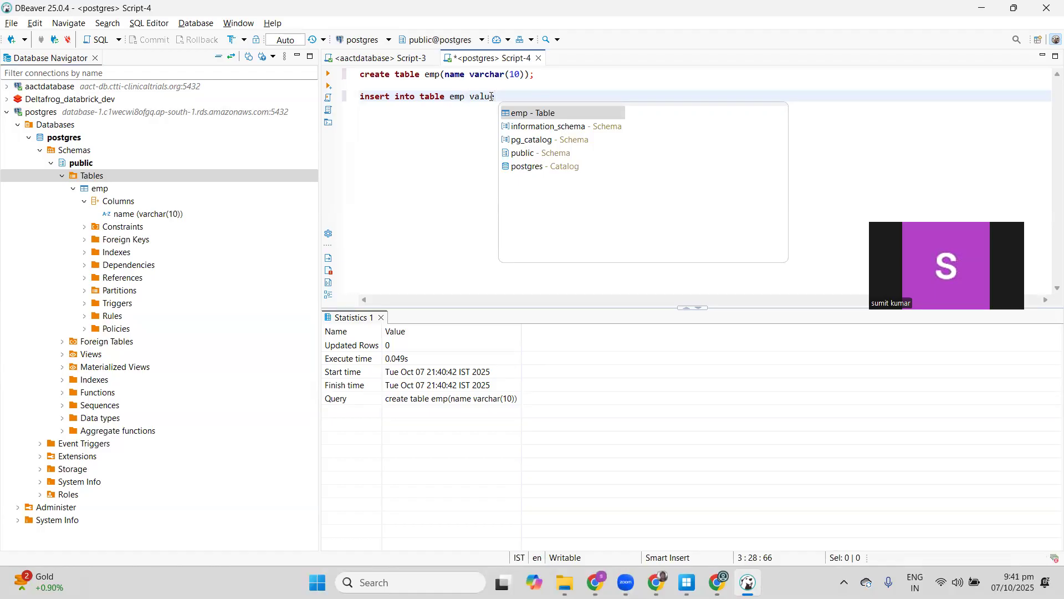
type("s(")
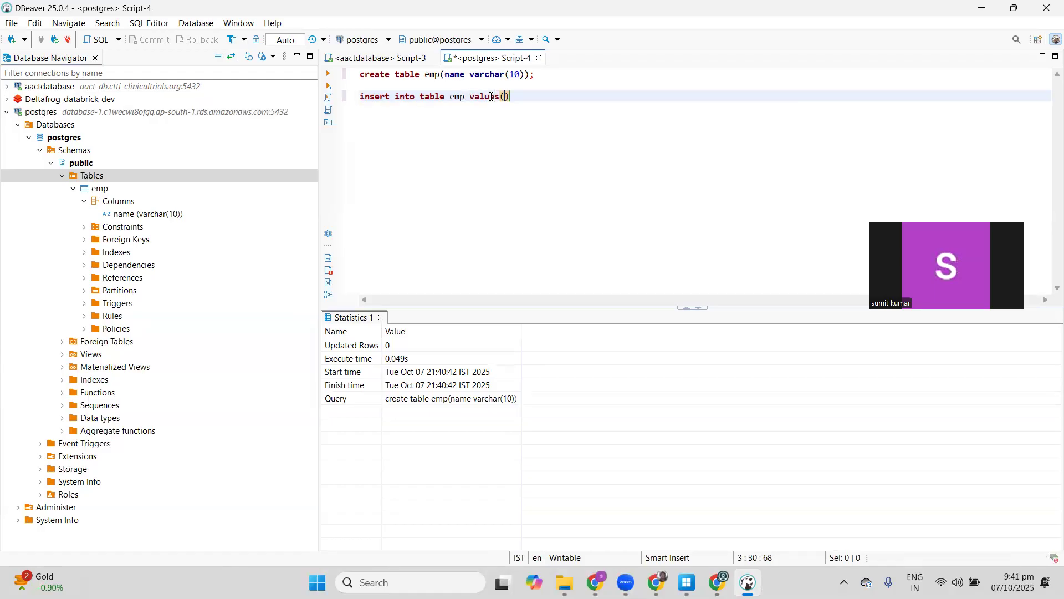
type("'sumit")
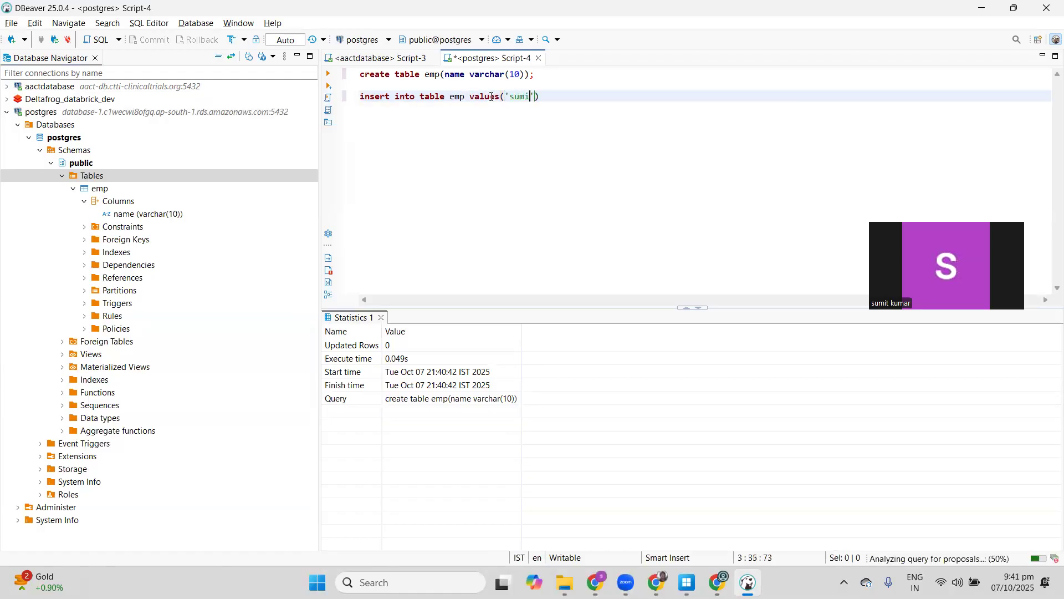
left_click_drag(546, 97, 354, 106)
left_click(329, 74)
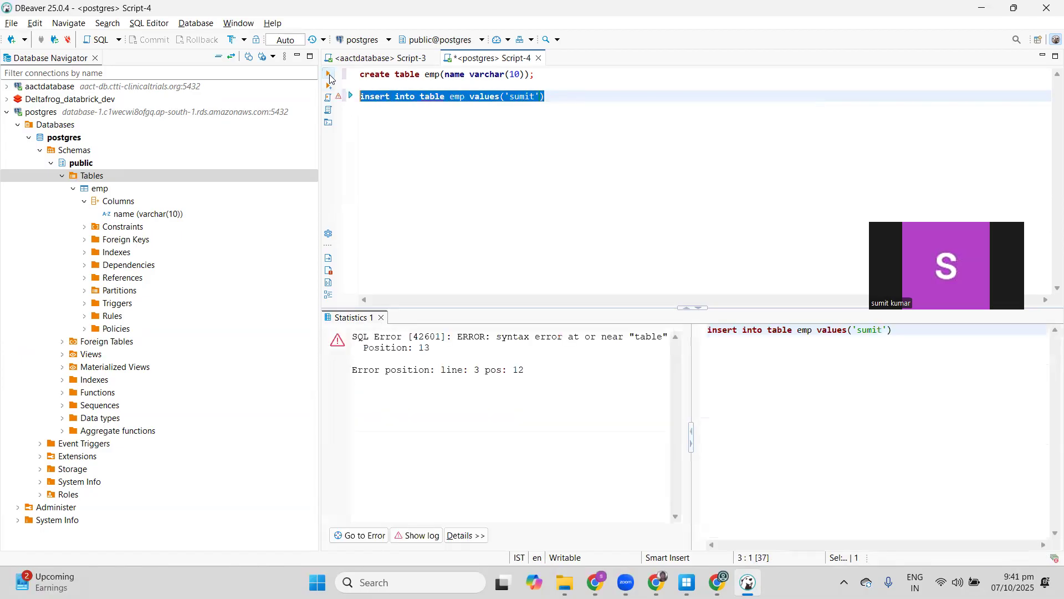
- Remove the word "table" from the insert statement and execute it to add the row to emp
double_click(433, 96)
key("BackSpace")
key("BackSpace")
left_click_drag(555, 98, 361, 97)
left_click(329, 74)
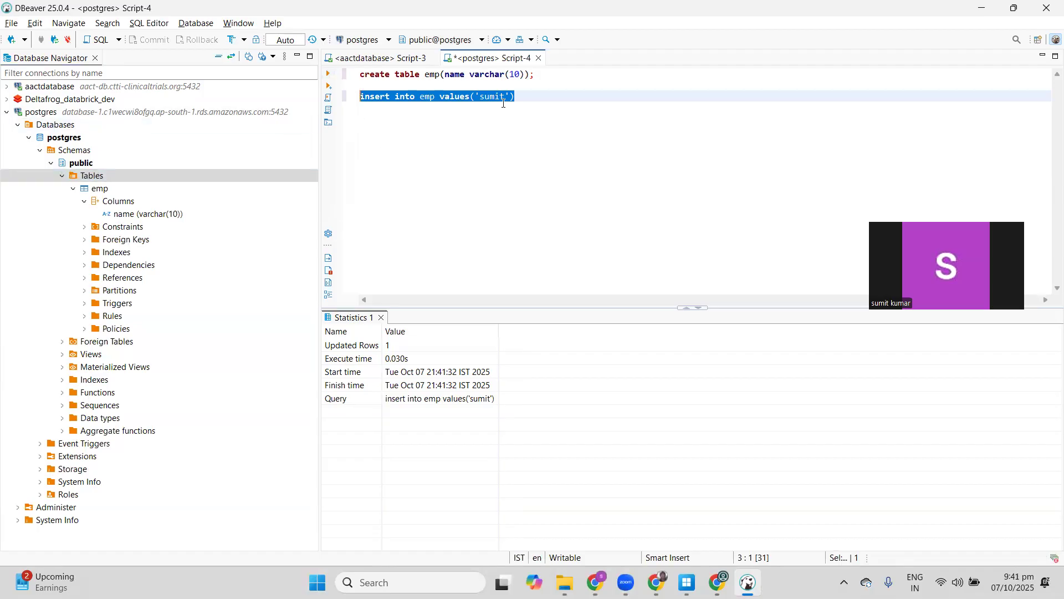
- Below the insert statement, write the query "select * from emp" and execute it to list the table's rows
left_click(536, 91)
key("Return")
key("Return")
type("sele")
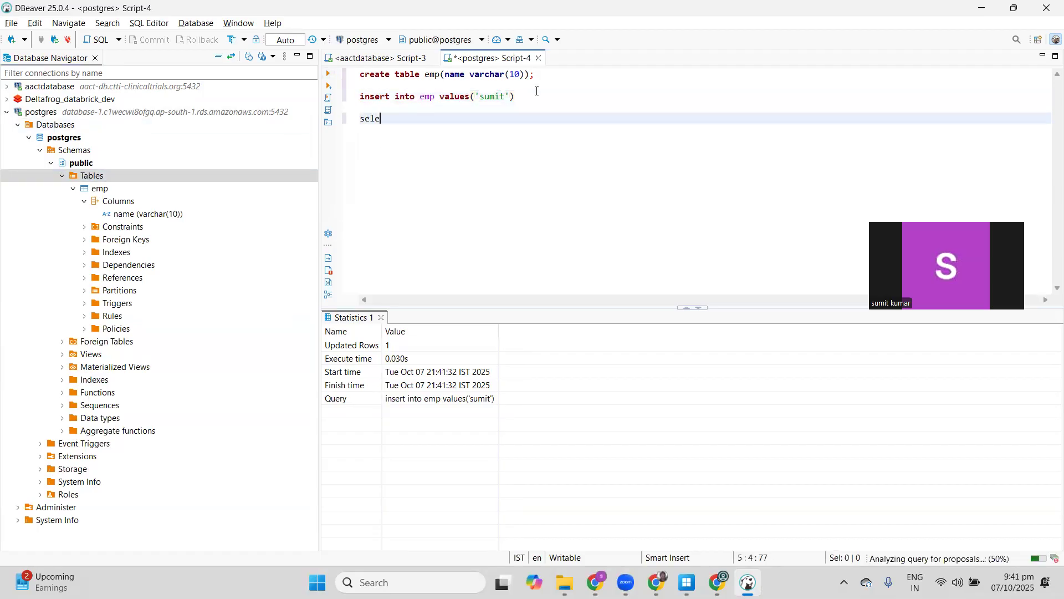
type("ct * from emp")
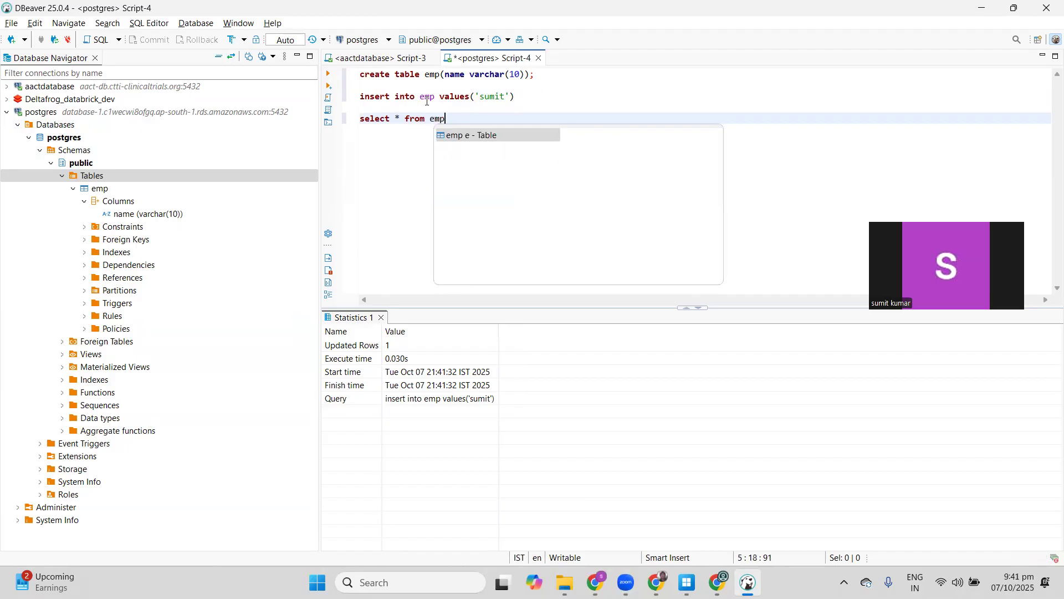
left_click_drag(458, 121, 360, 119)
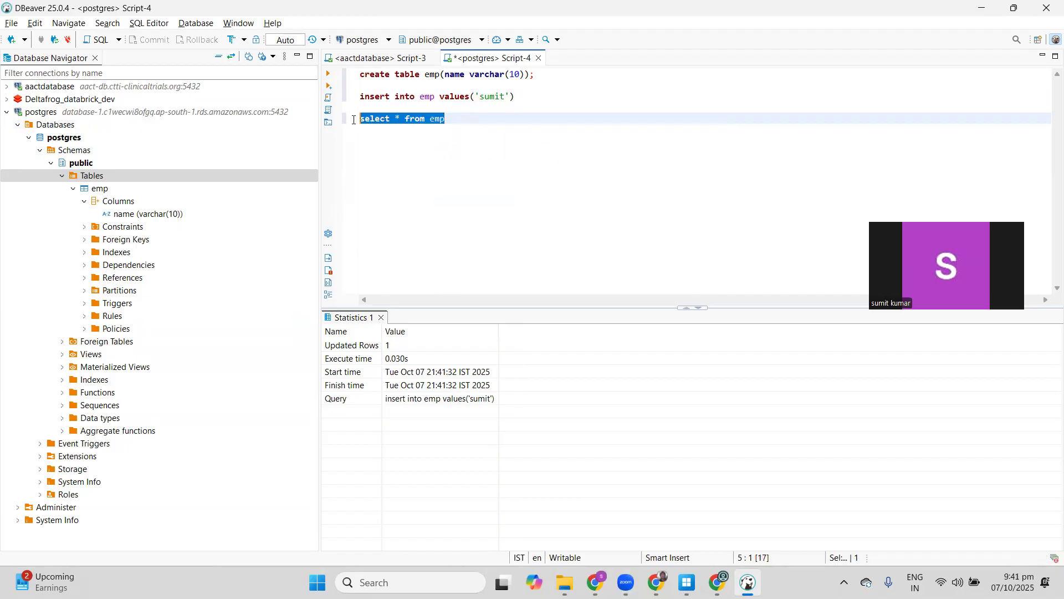
left_click(328, 74)
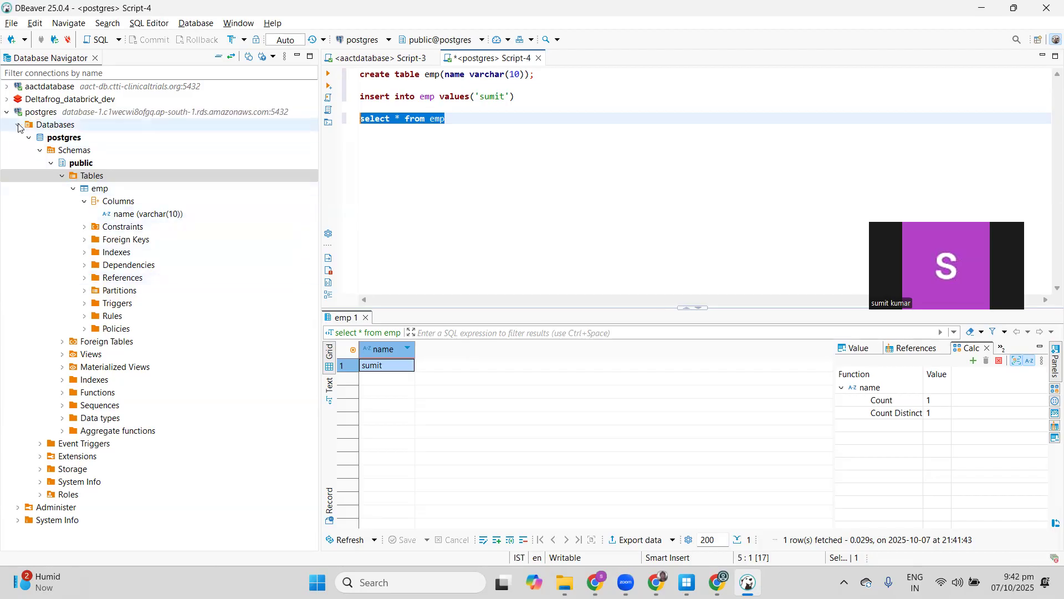
- Collapse the postgres connection in the navigator and expand aactdatabase to show its databases
double_click(110, 111)
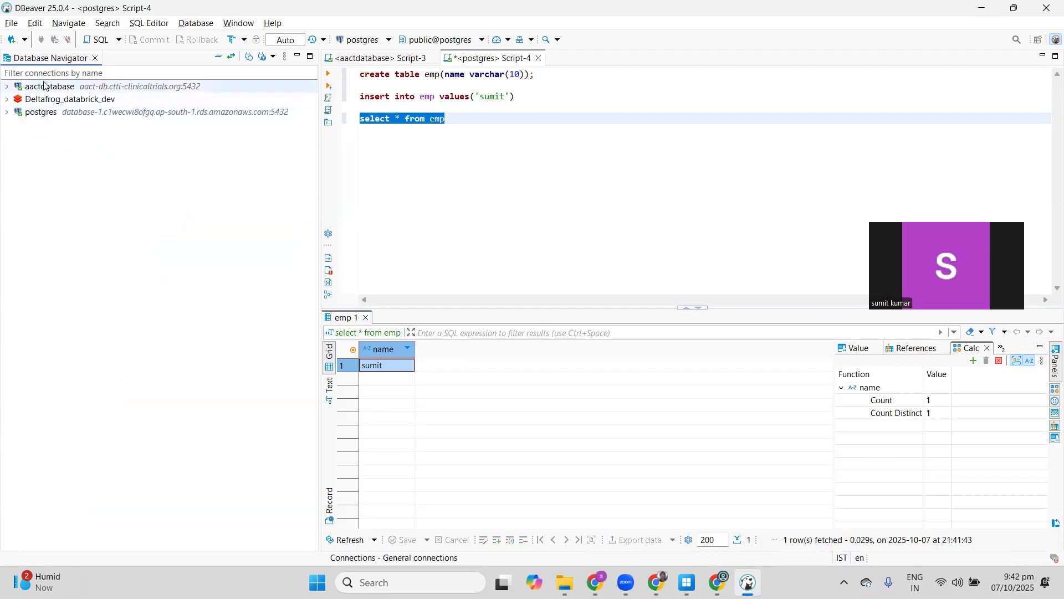
left_click(7, 88)
left_click(19, 100)
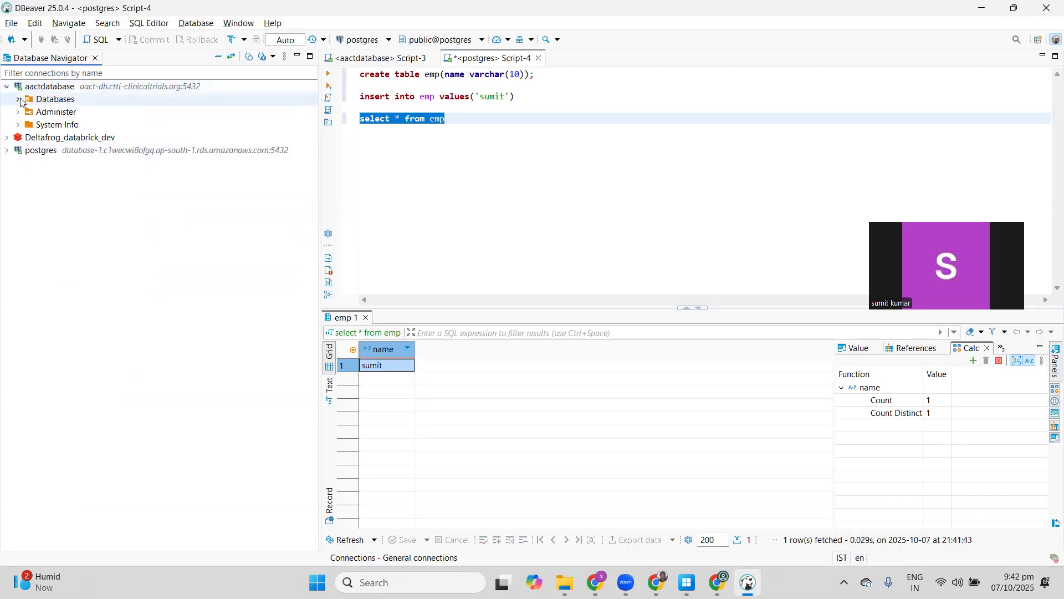
left_click(30, 114)
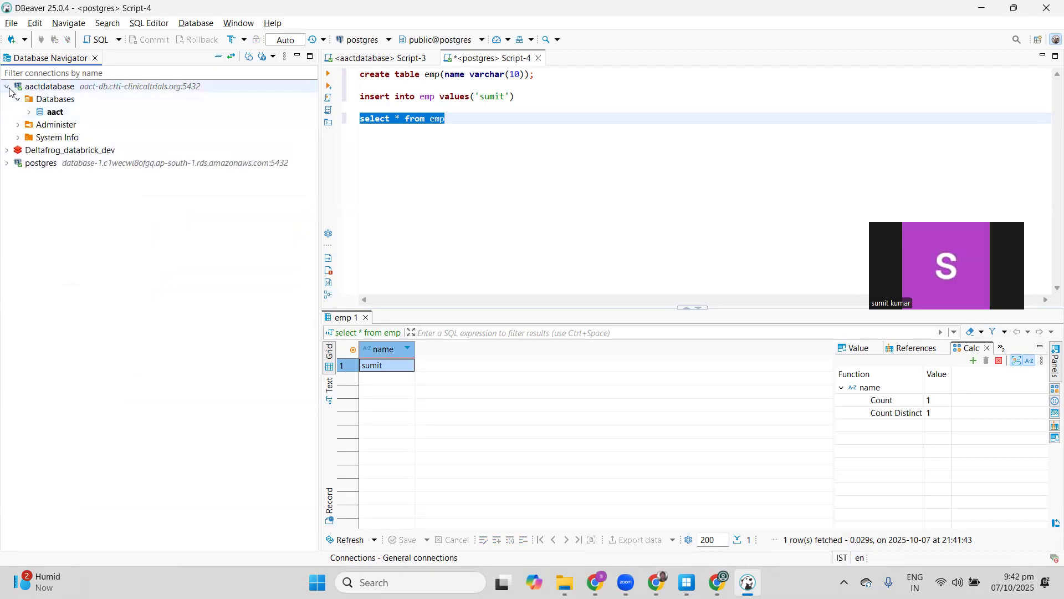
- Expand the aact database's schemas and open the ctgov schema down to its tables
double_click(49, 88)
left_click(7, 87)
left_click(31, 114)
left_click(30, 113)
left_click(40, 124)
left_click(40, 126)
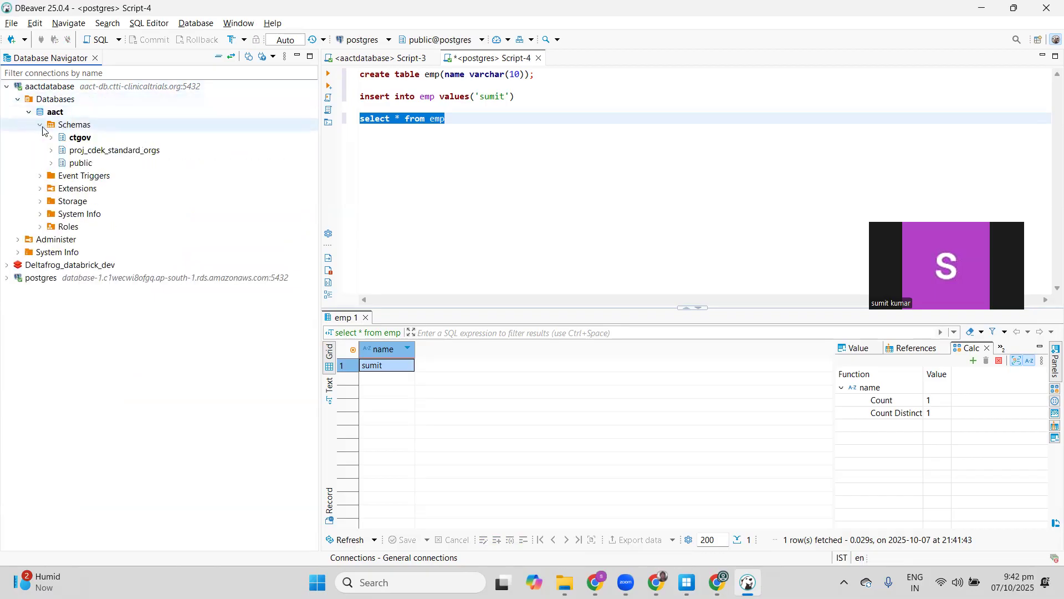
left_click(53, 139)
left_click(52, 138)
left_click(64, 151)
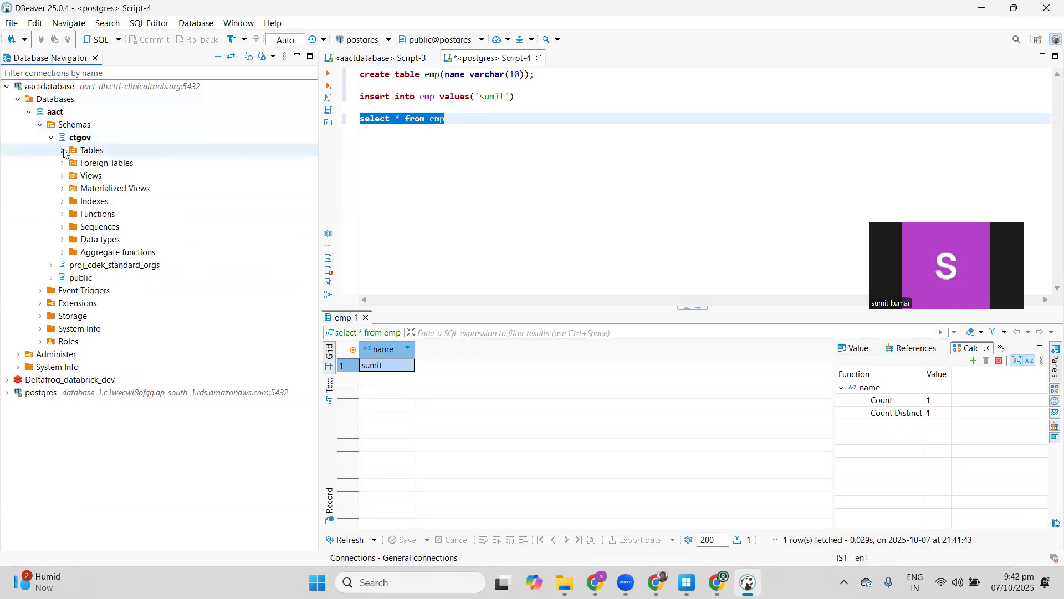